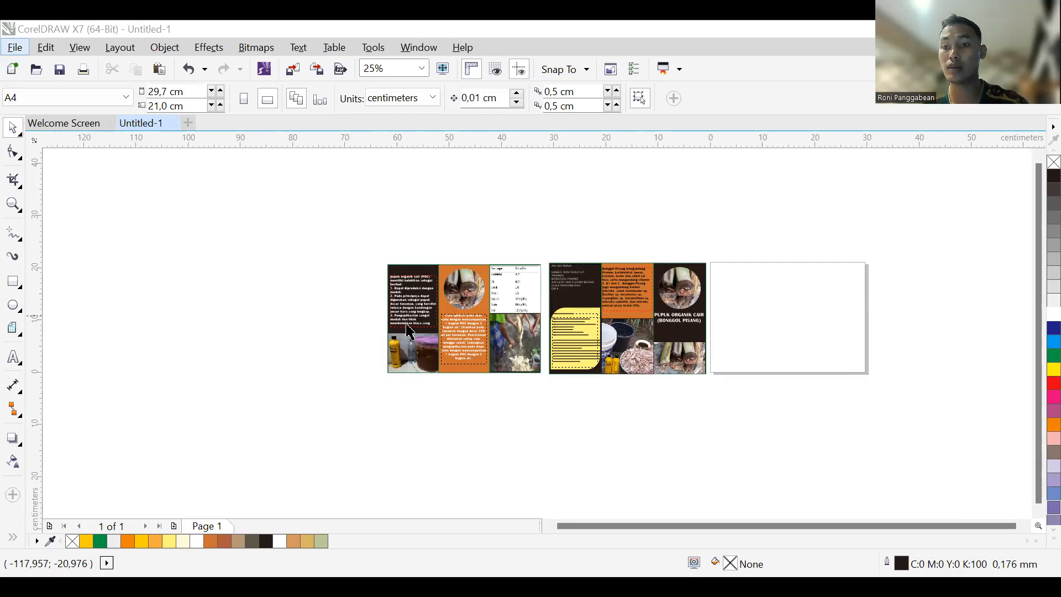
Step: Draw a graph-paper grid of three columns and one row, about 29.5 × 20.5 cm, over the blank page
scroll(736, 353, up, 2)
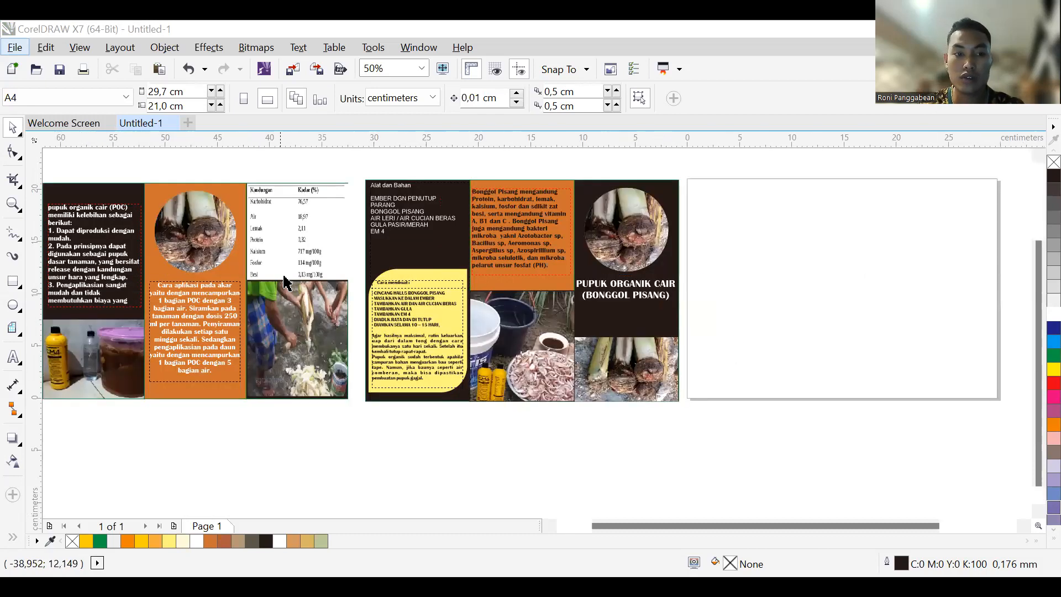
click(294, 301)
click(370, 435)
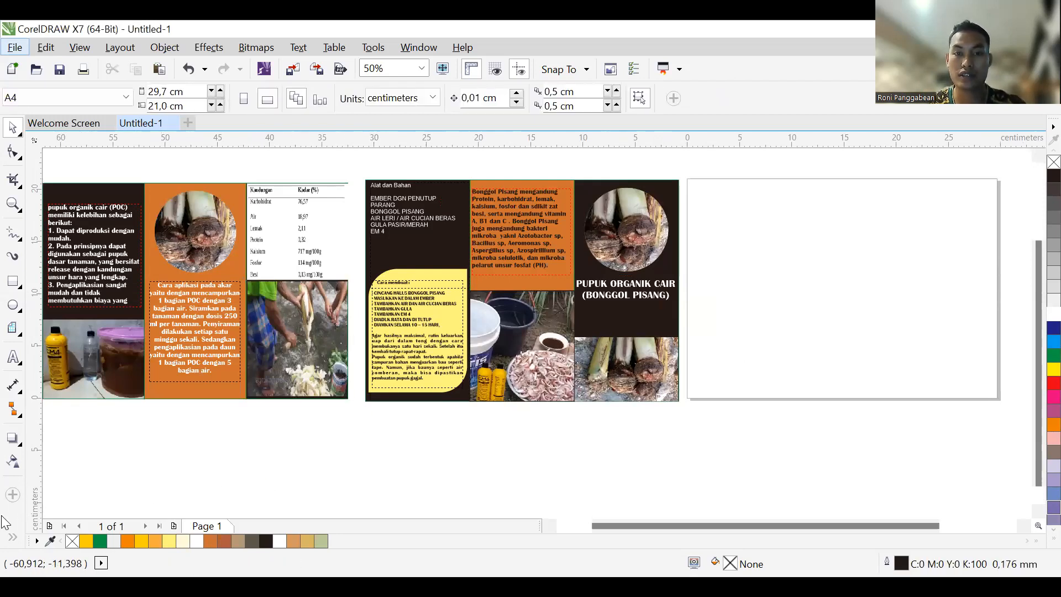
click(11, 330)
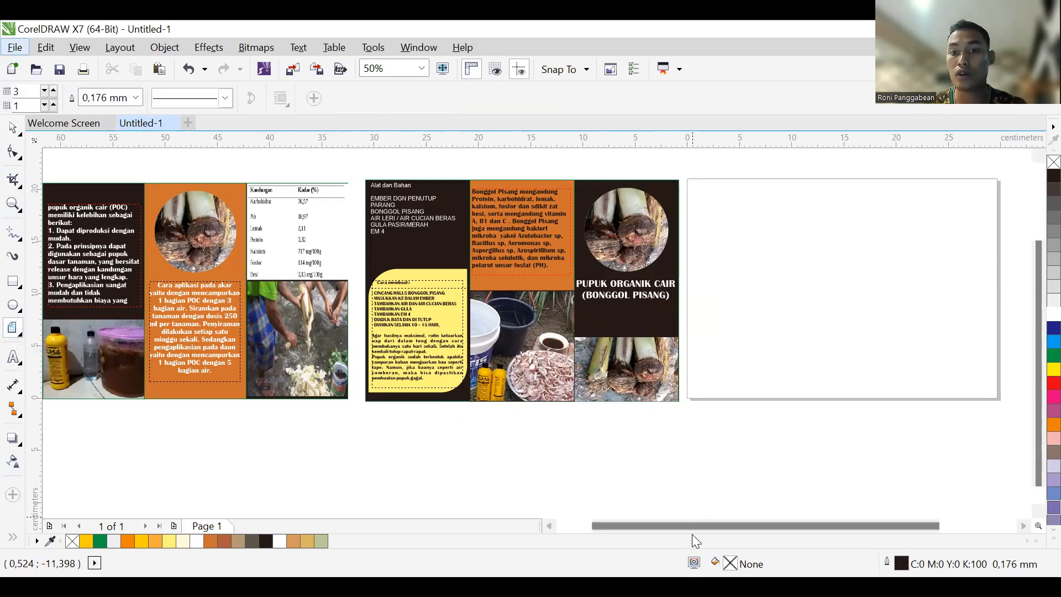
drag(700, 525, 764, 520)
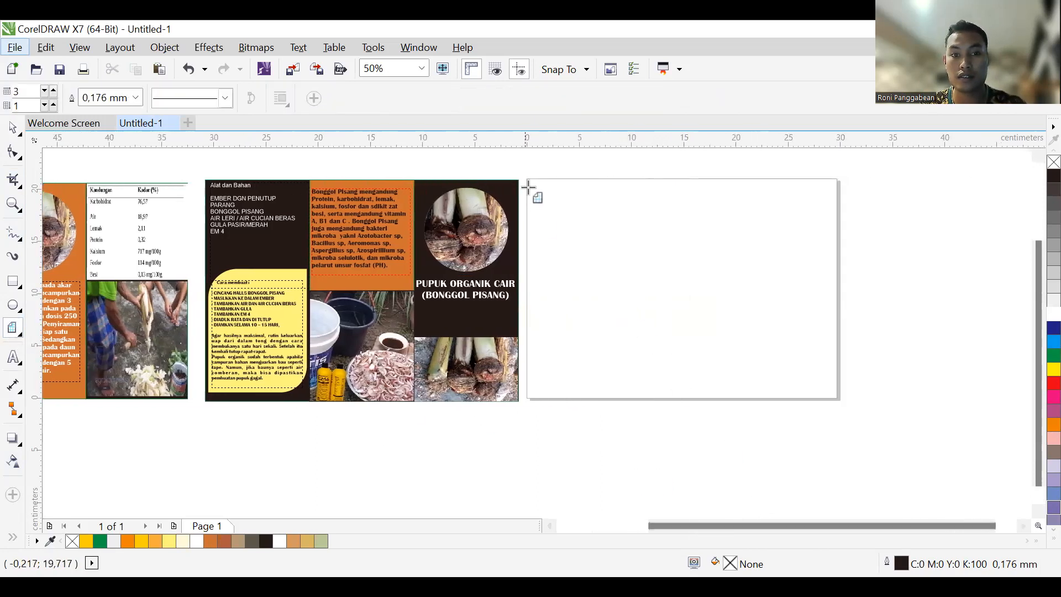
drag(527, 182, 836, 397)
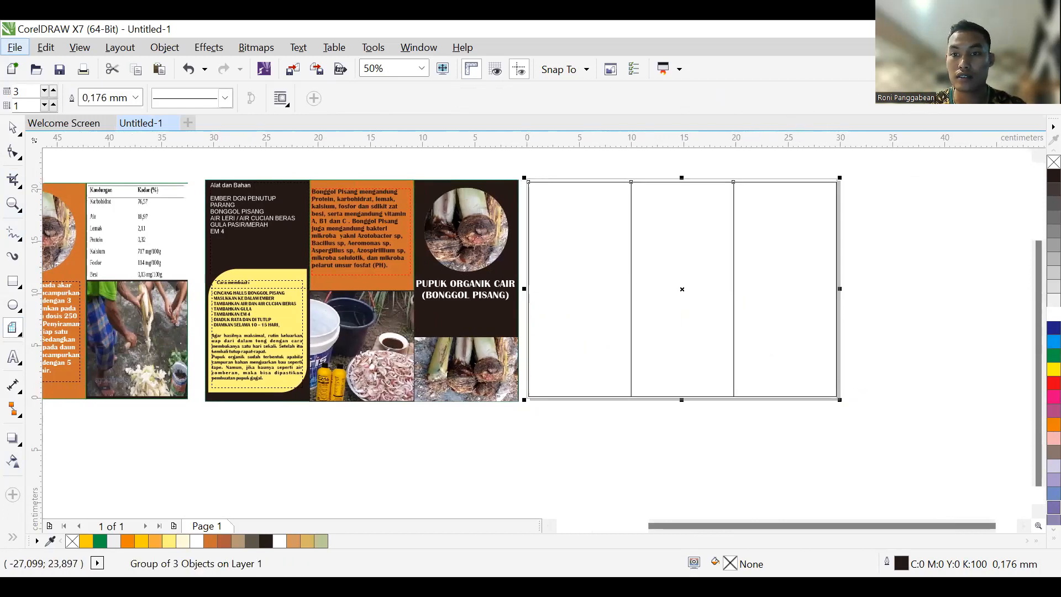
Step: Resize the three-column grid to 29.7 × 21 cm and center it on the page
click(14, 129)
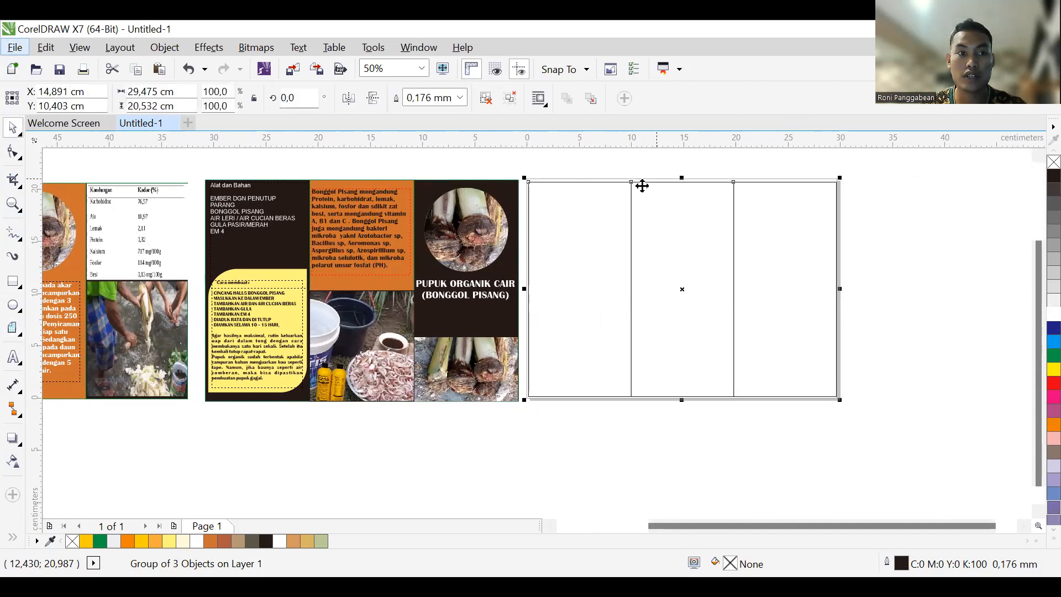
click(130, 93)
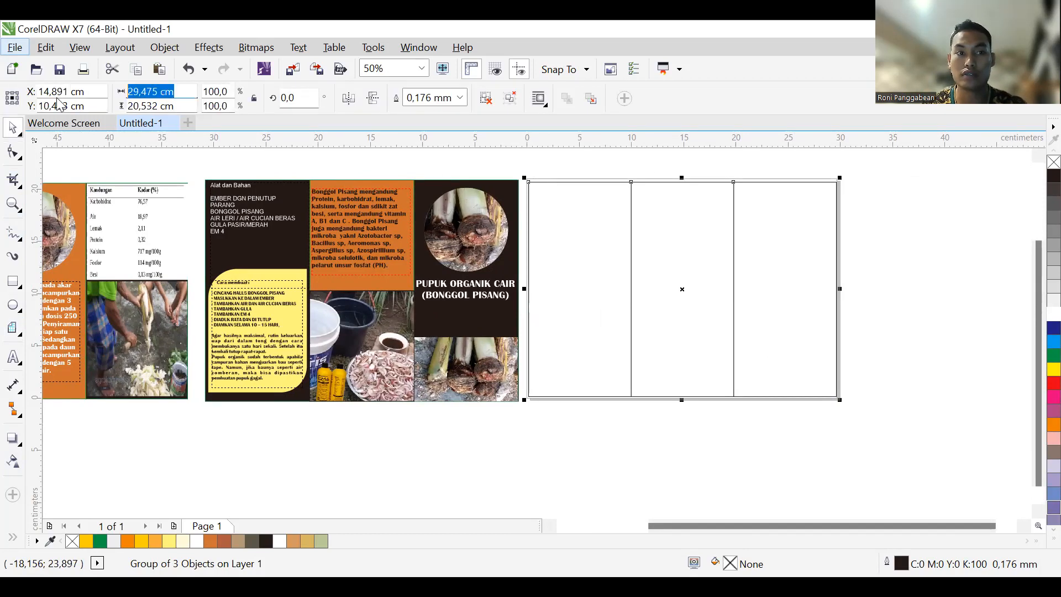
key(BackSpace)
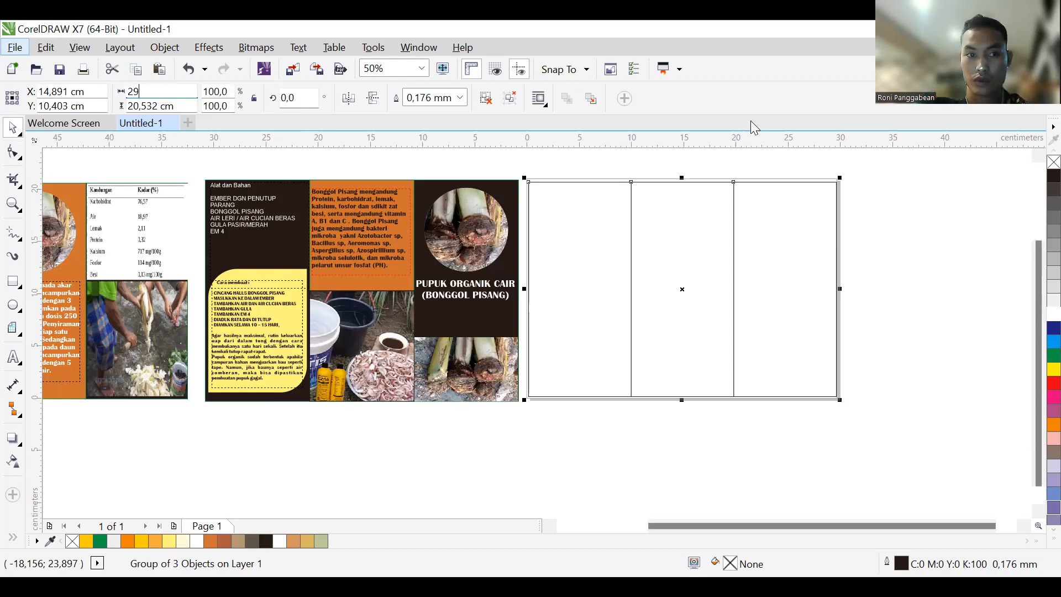
text(29,7)
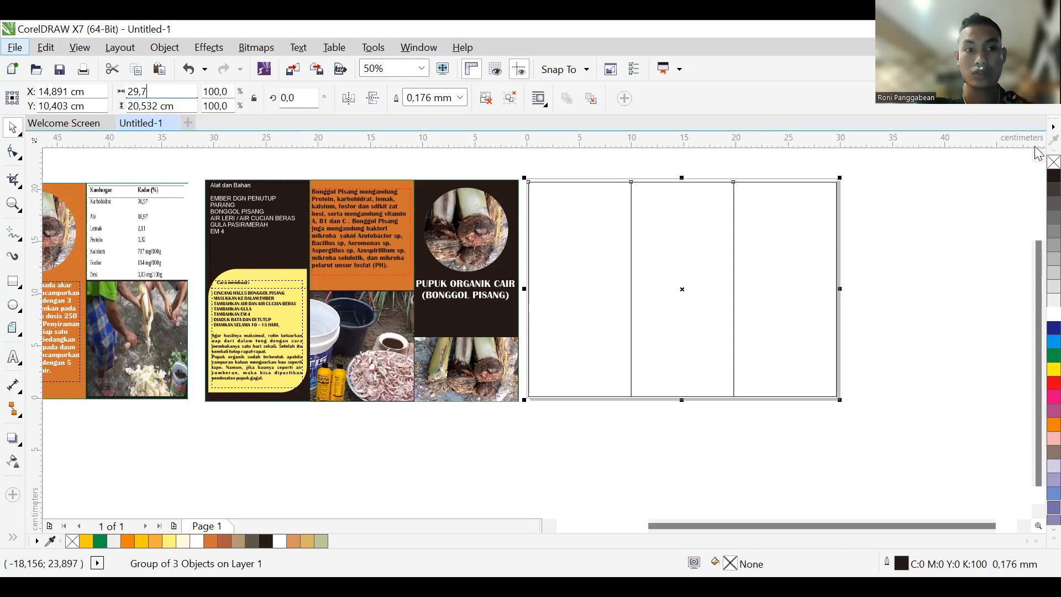
click(177, 105)
key(BackSpace)
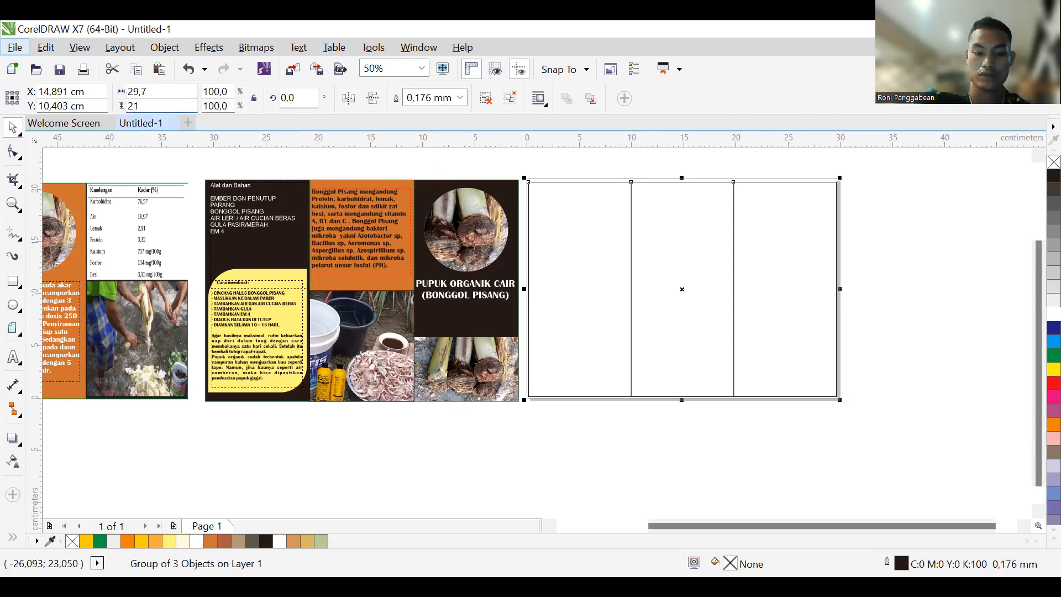
key(Return)
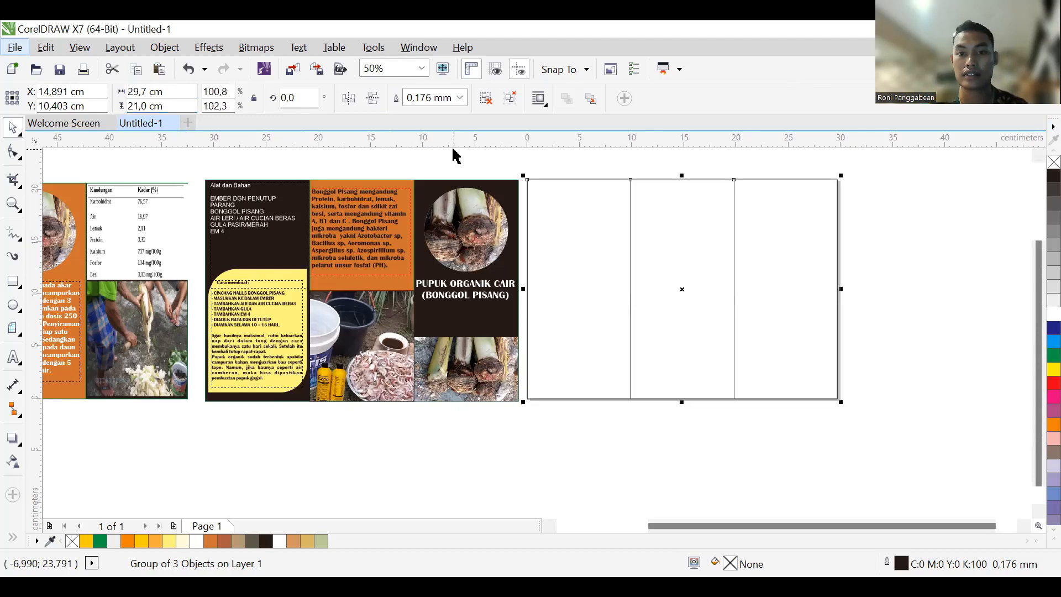
key(p)
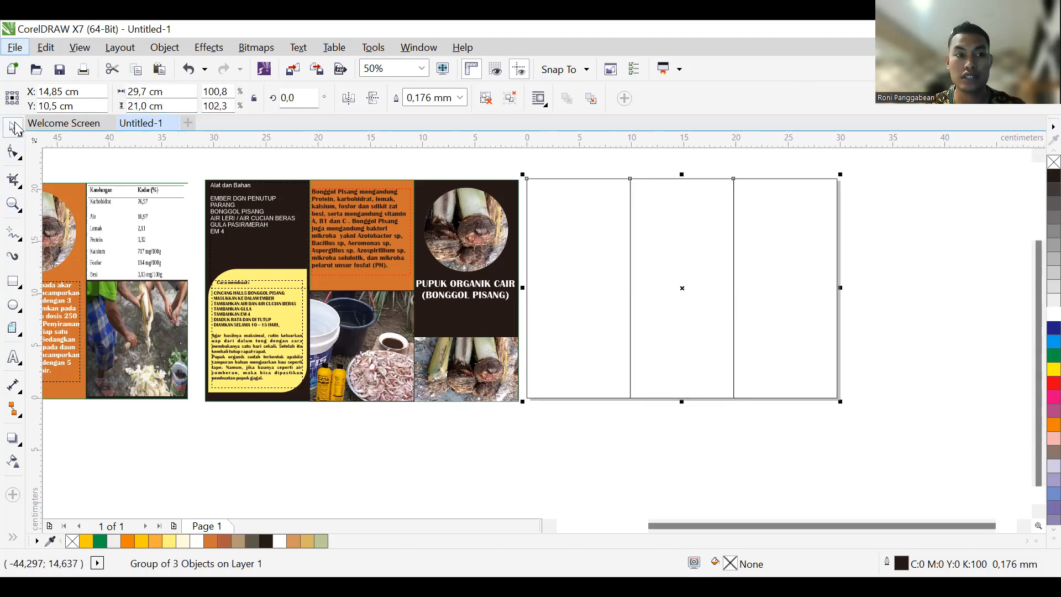
click(174, 467)
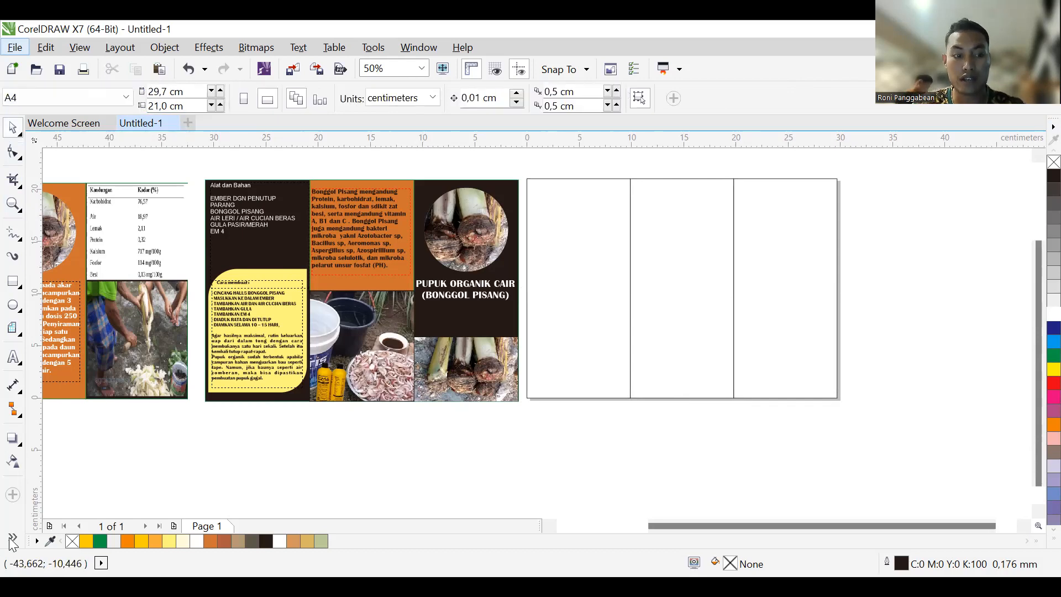
Step: Use Smart Fill to fill the grid's left column with the black sampled from the existing brochure
click(11, 538)
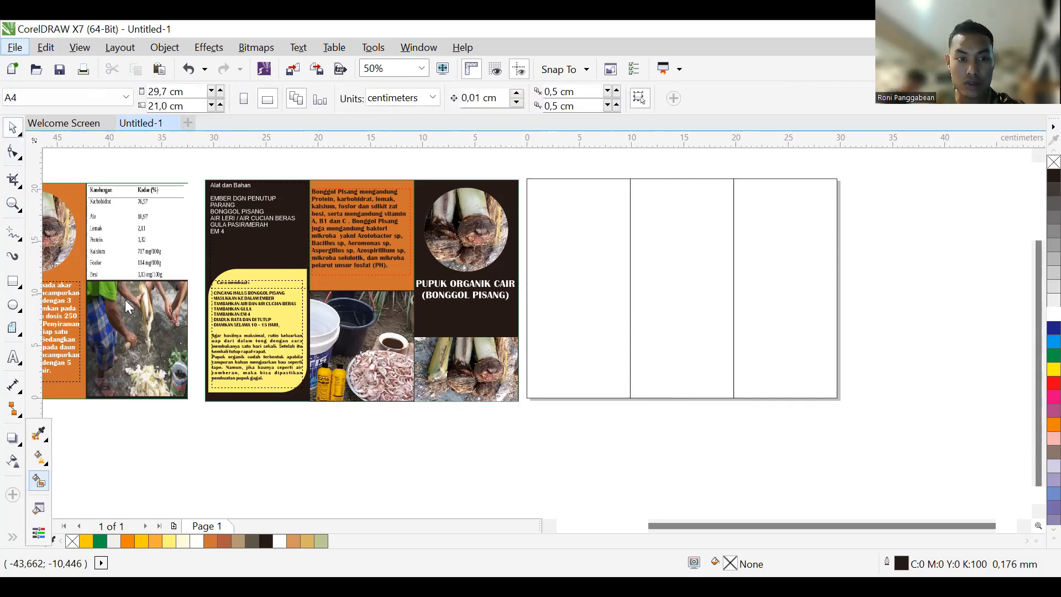
click(39, 480)
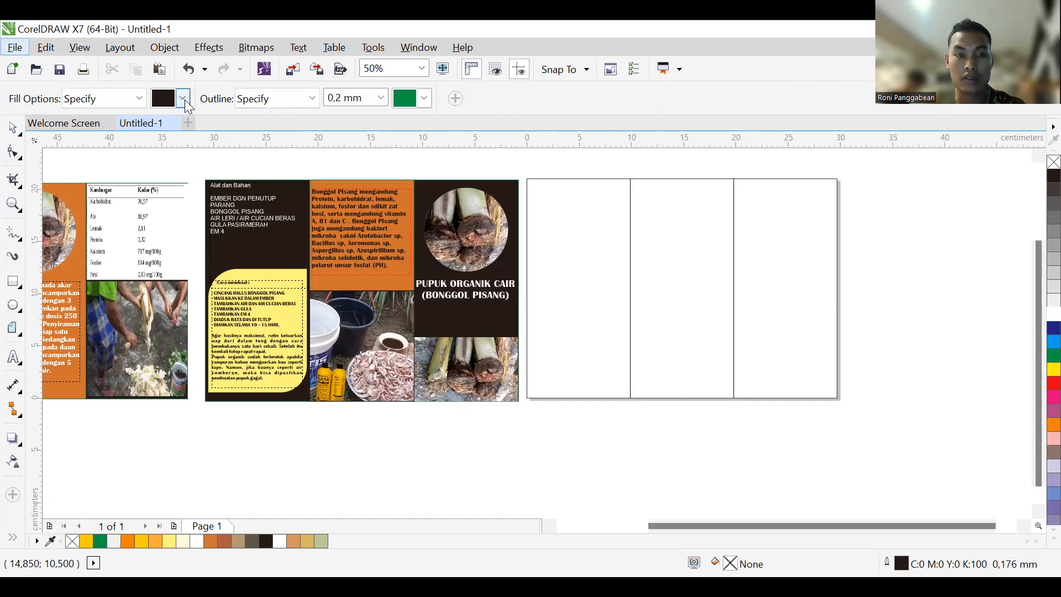
click(182, 99)
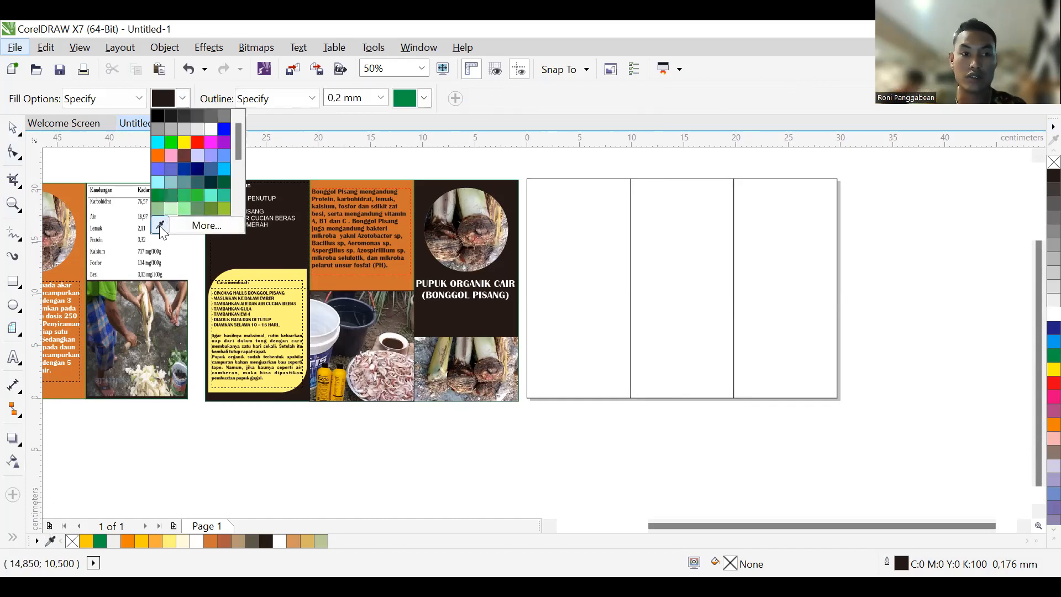
click(160, 225)
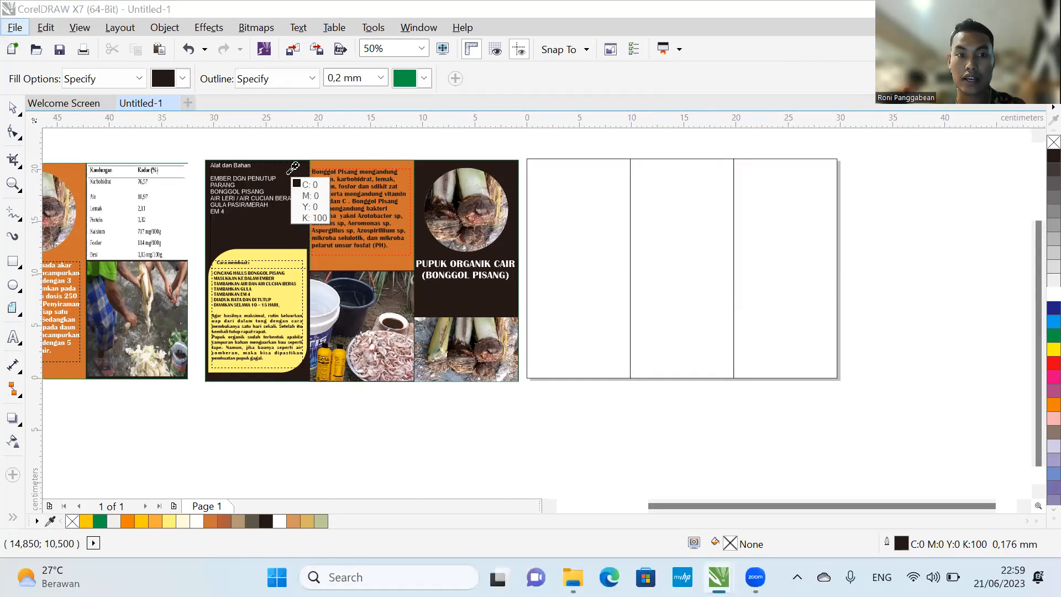
click(292, 167)
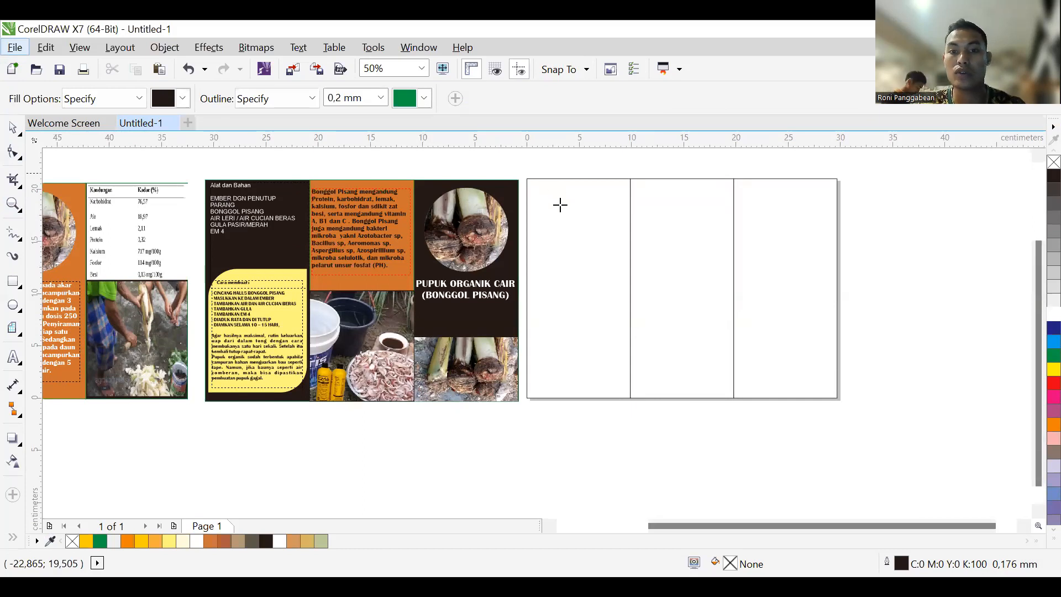
click(560, 205)
Step: Smart-fill the grid's middle column with the orange sampled from the existing brochure
click(182, 98)
click(161, 223)
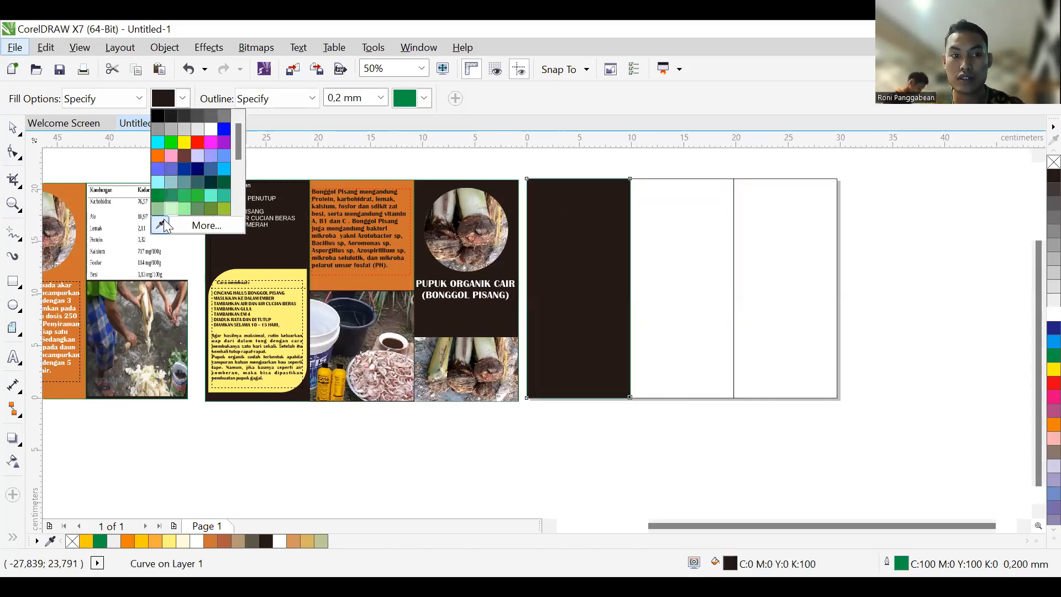
click(404, 276)
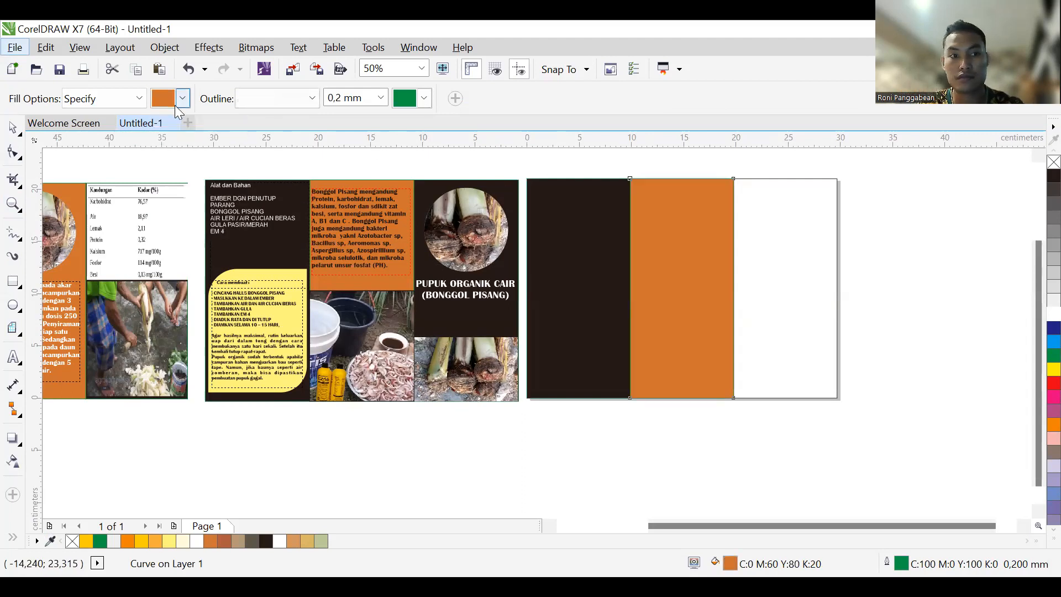
Step: Fill the grid's right column with sampled white
click(183, 98)
click(160, 225)
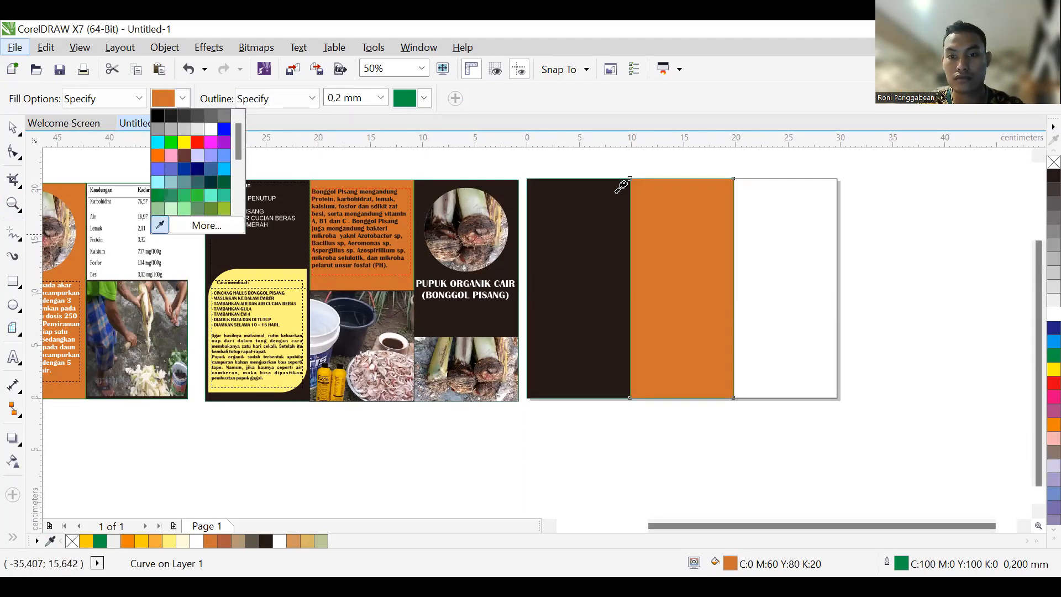
click(781, 206)
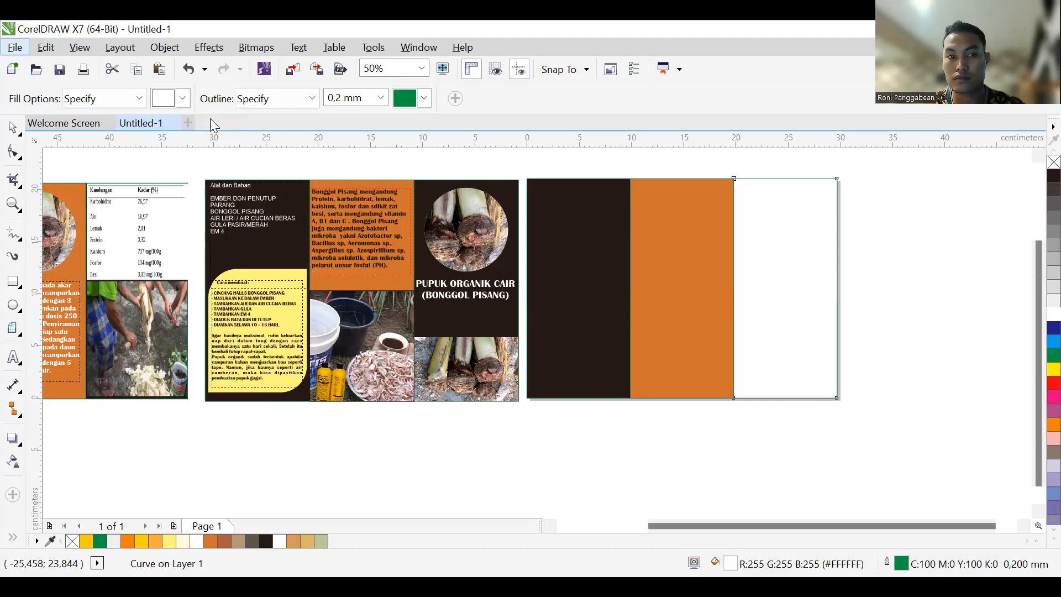
Step: Smart-fill the grid's right column with the black sampled from the left column
click(183, 99)
click(160, 224)
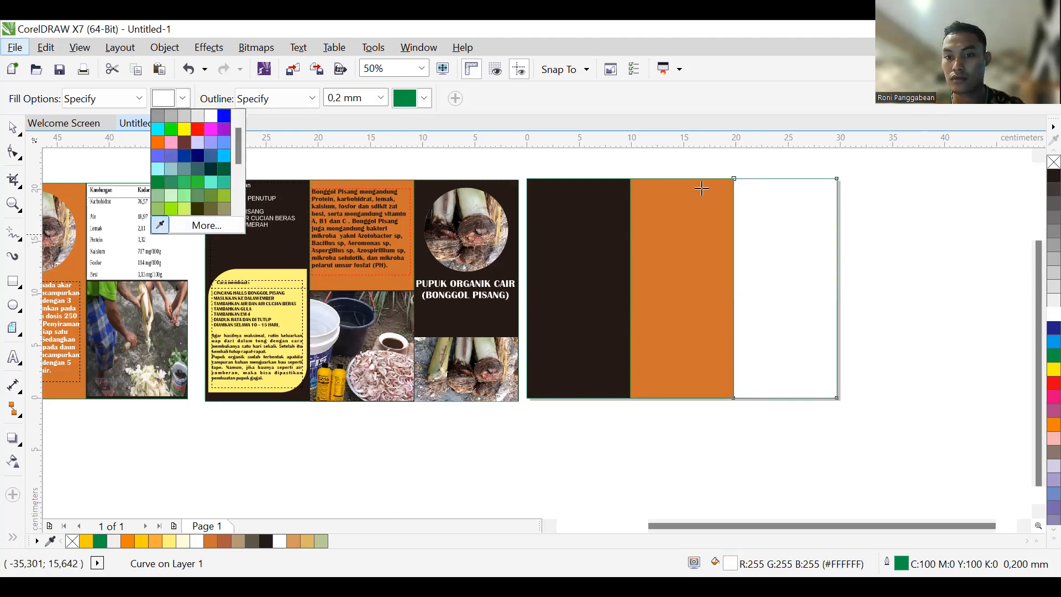
click(580, 199)
click(190, 174)
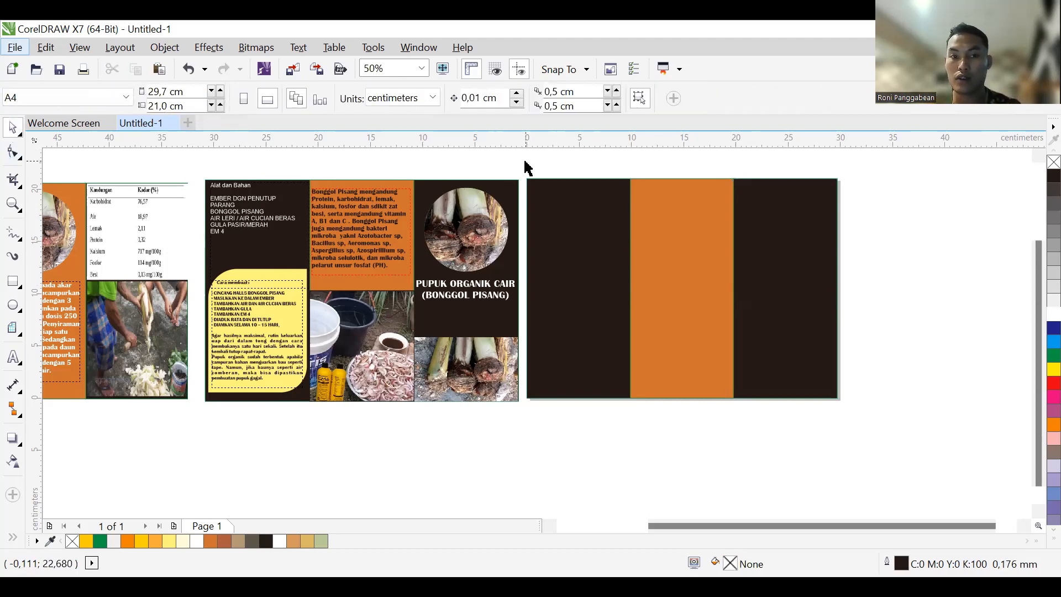
Step: Try to copy the whole three-column layout to the empty area right of the page
drag(525, 162, 863, 423)
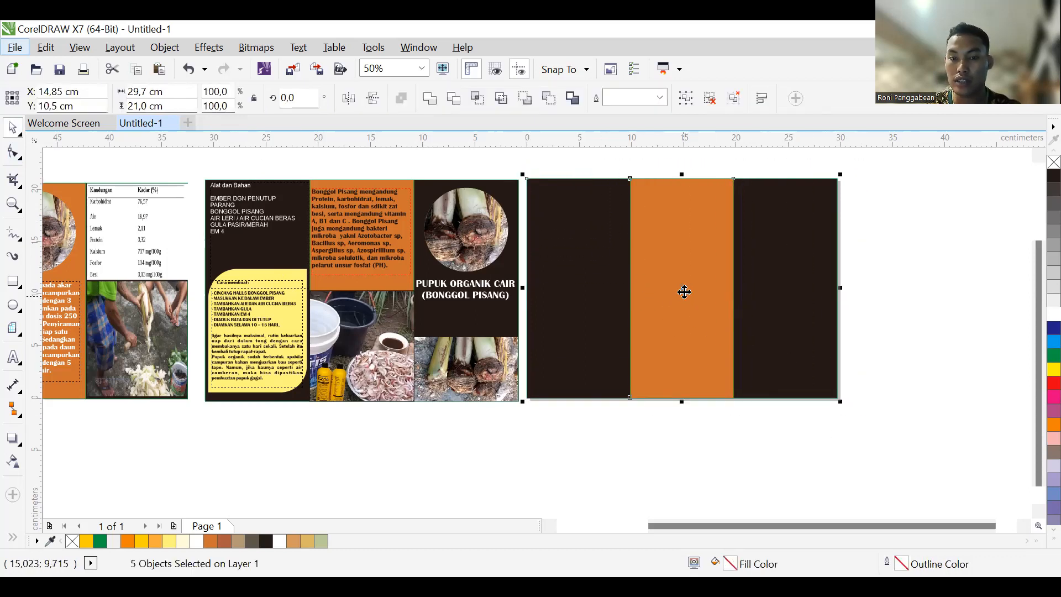
drag(693, 287, 1034, 251)
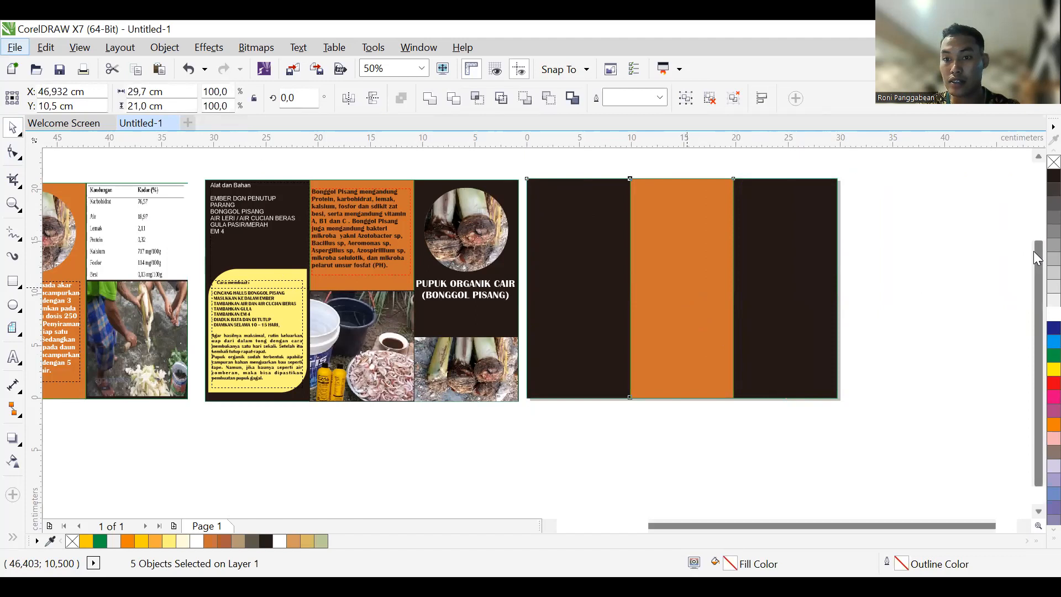
right_click(1034, 251)
click(967, 516)
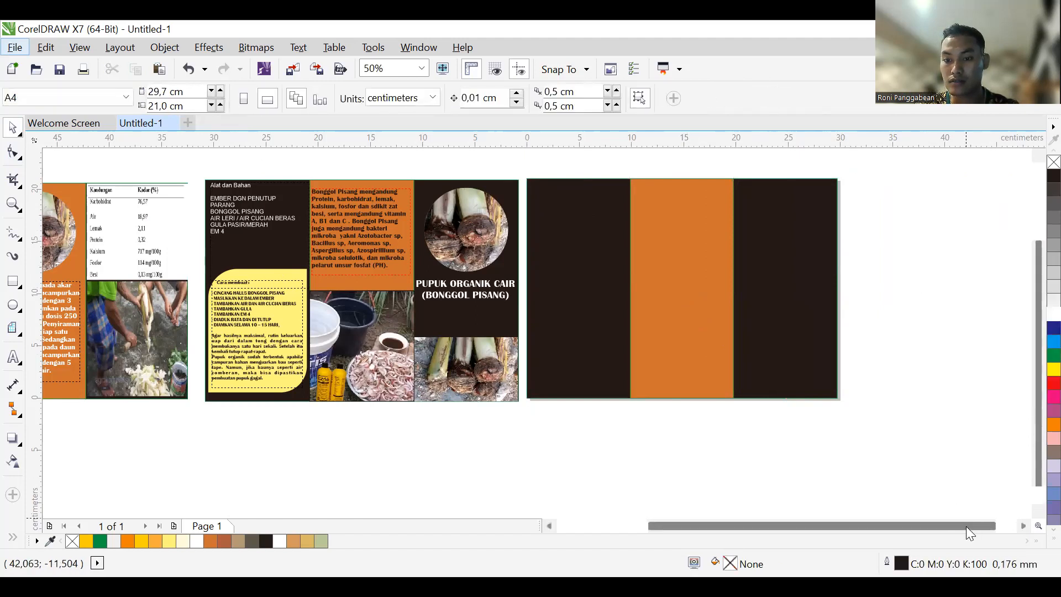
drag(966, 526, 986, 525)
click(634, 300)
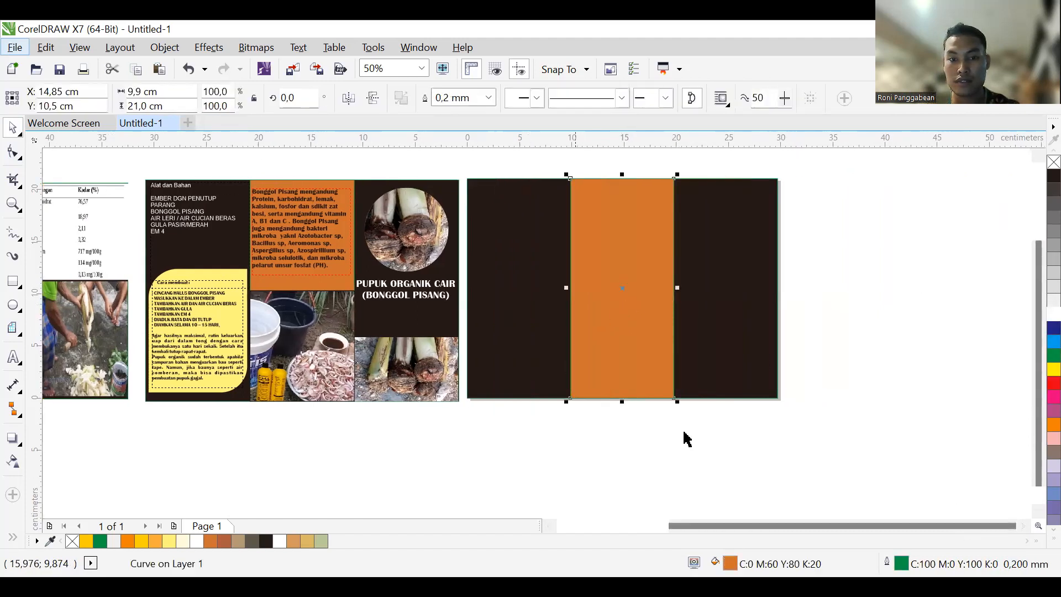
Step: Try duplicating the column panels beside the page and repositioning the copy, and undo both changes
drag(468, 169, 804, 420)
drag(634, 294, 967, 288)
drag(953, 522, 993, 522)
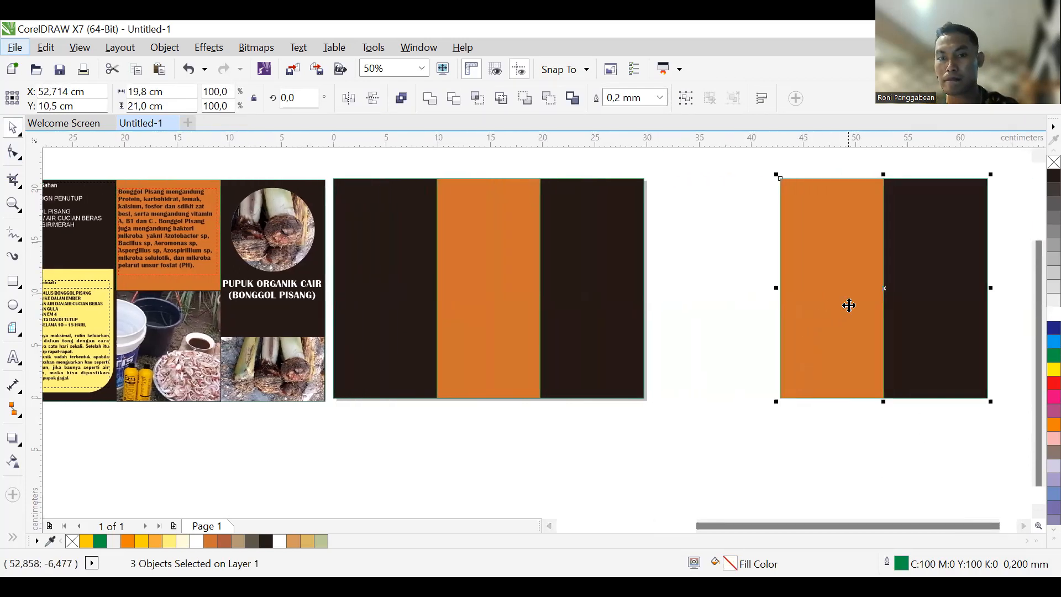
drag(852, 302, 740, 334)
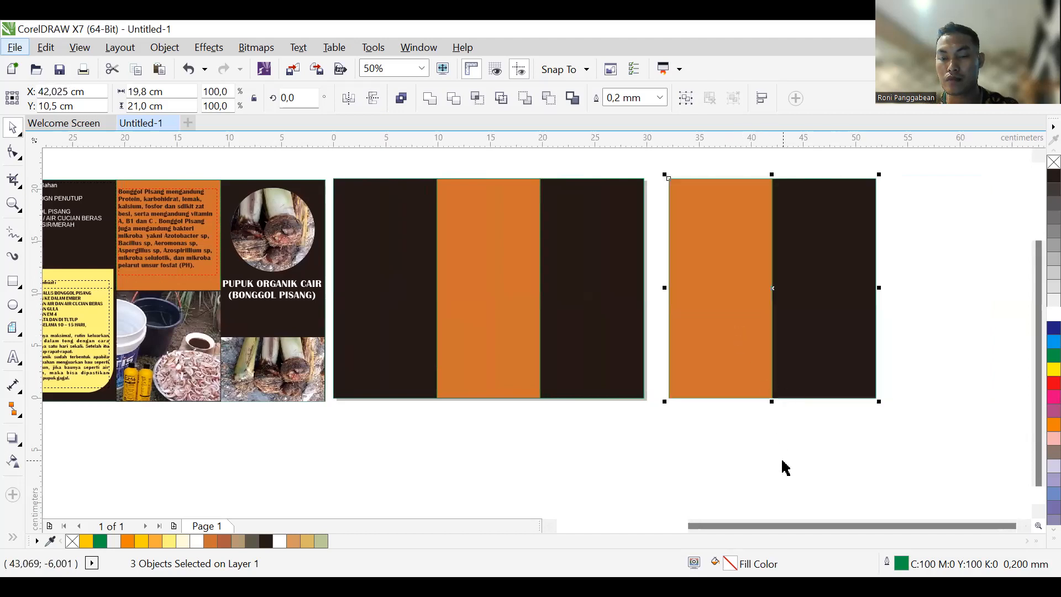
key(ctrl+z)
key(ctrl+z)
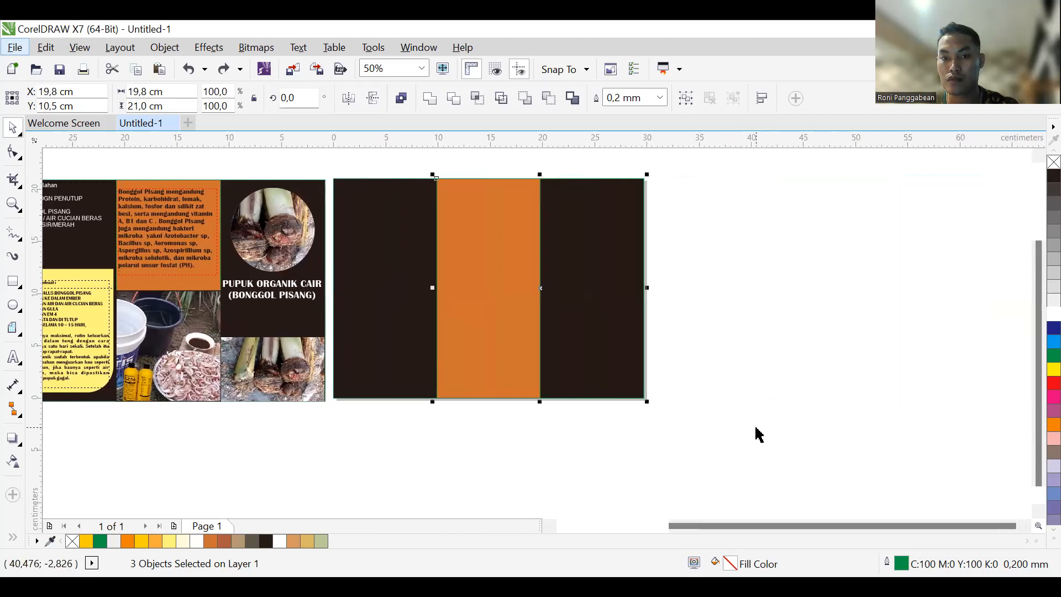
key(Escape)
Step: Select all three filled columns and place a copy of the full layout just right of the page
drag(331, 165, 675, 423)
drag(488, 290, 819, 294)
click(843, 453)
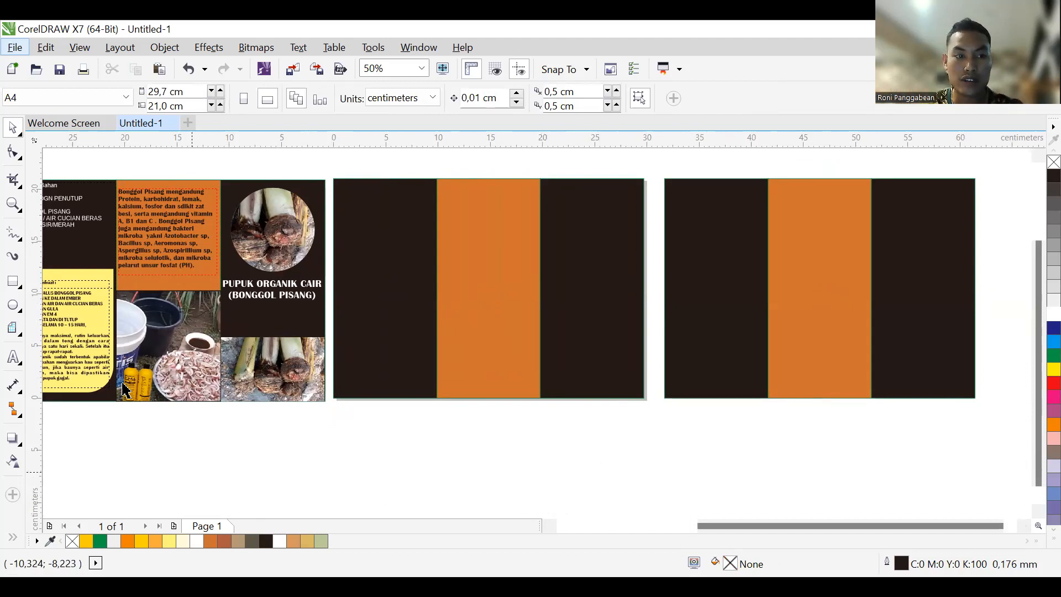
Step: Draw a rectangle about 9.9 × 8.3 cm across the lower part of the page's left column and fill it white
click(10, 286)
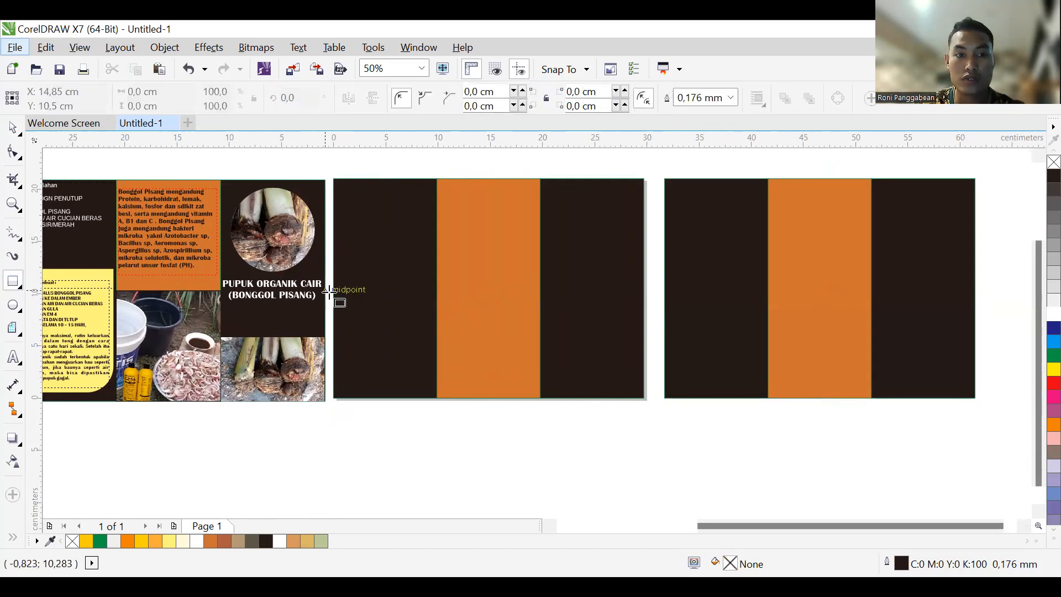
drag(334, 311, 436, 397)
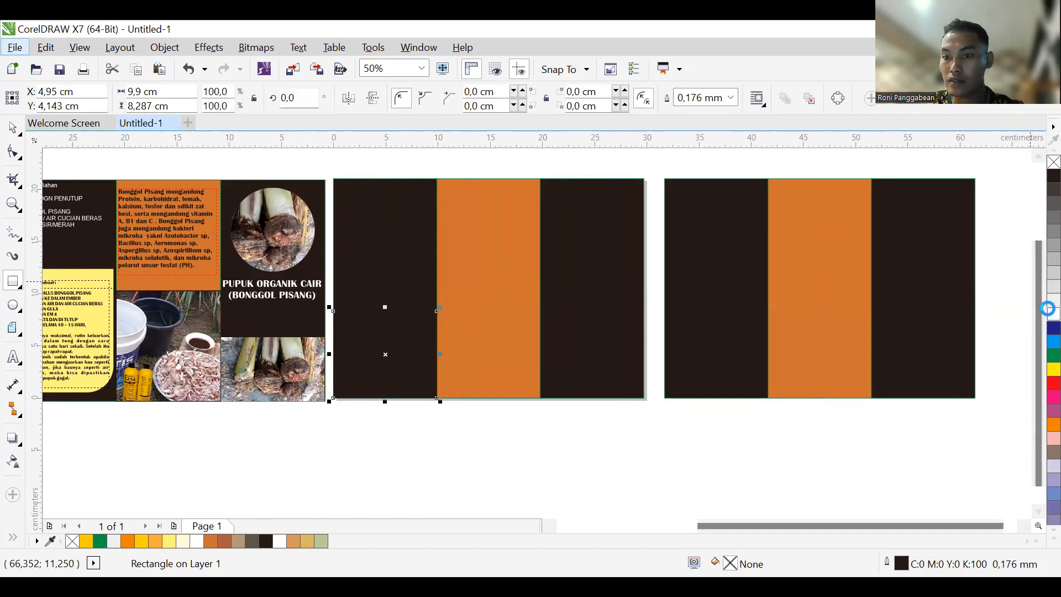
click(1054, 314)
drag(917, 526, 847, 540)
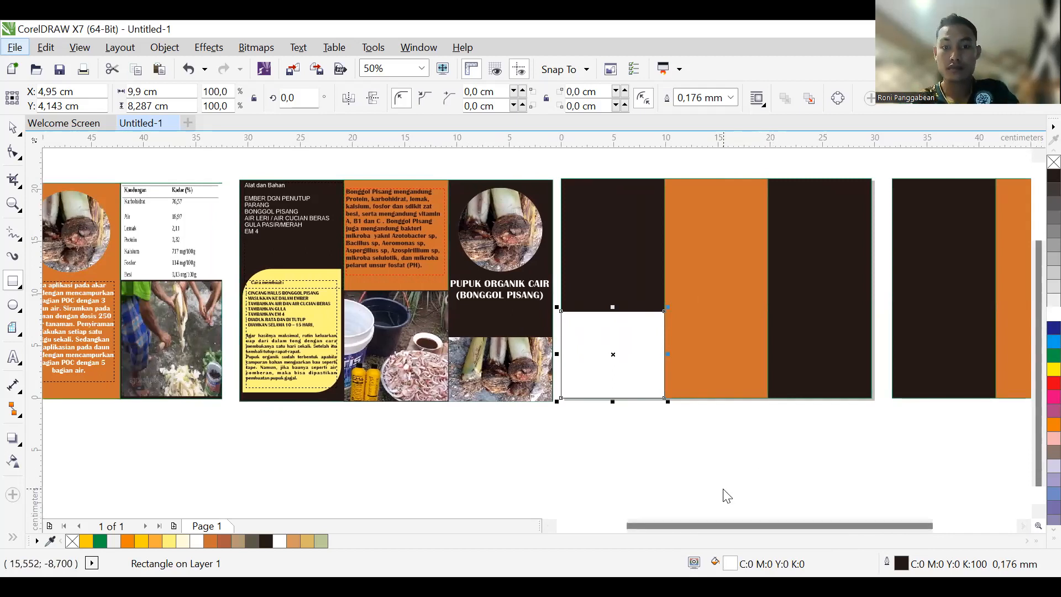
Step: Import the picture 111.jpg and scale it down to about 12.9 × 8.5 cm beneath the existing brochure pages
key(ctrl+i)
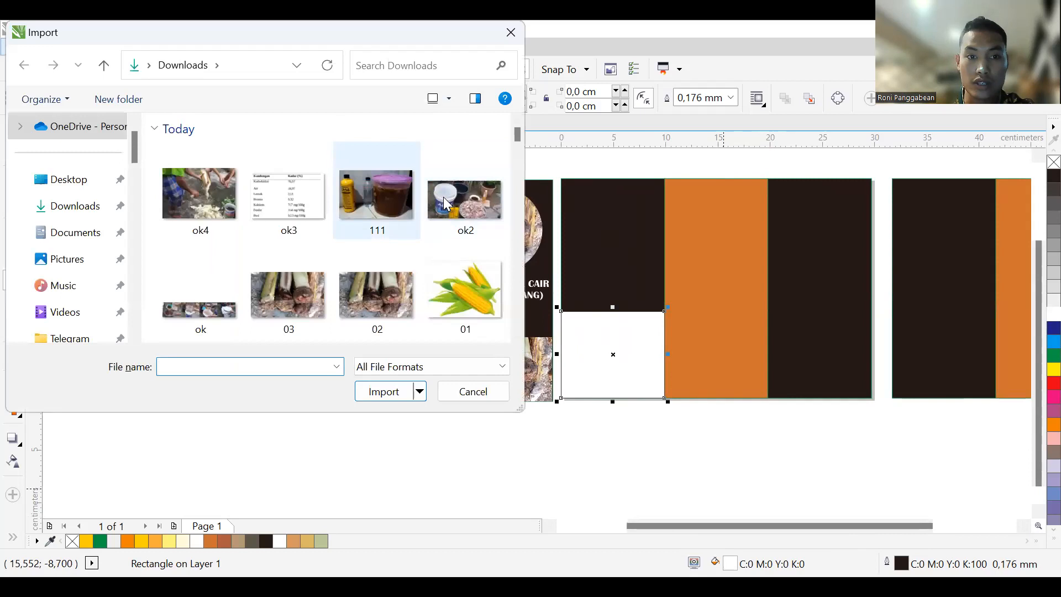
click(353, 216)
key(Return)
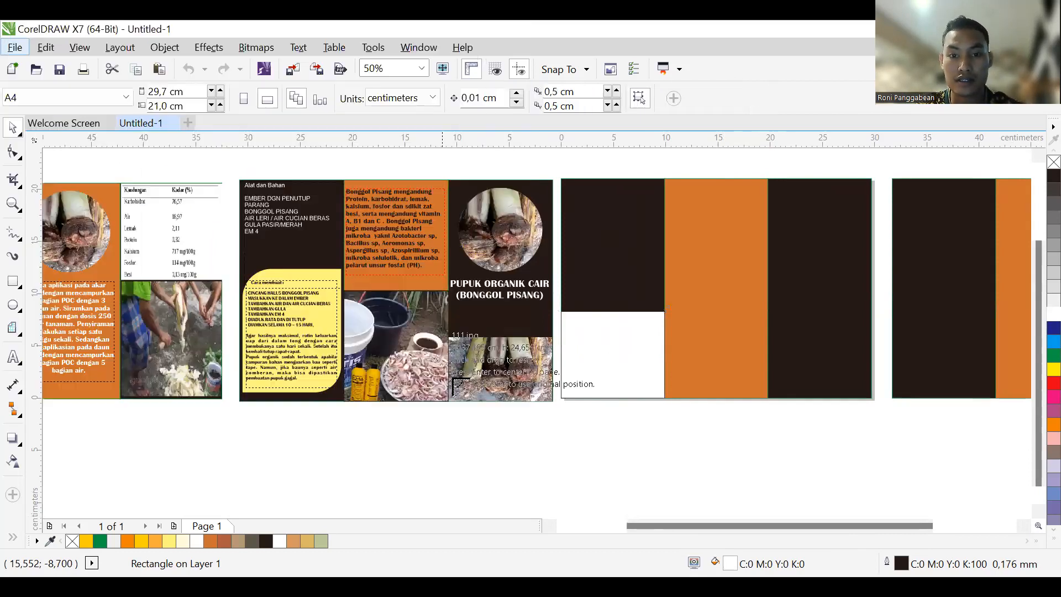
click(466, 394)
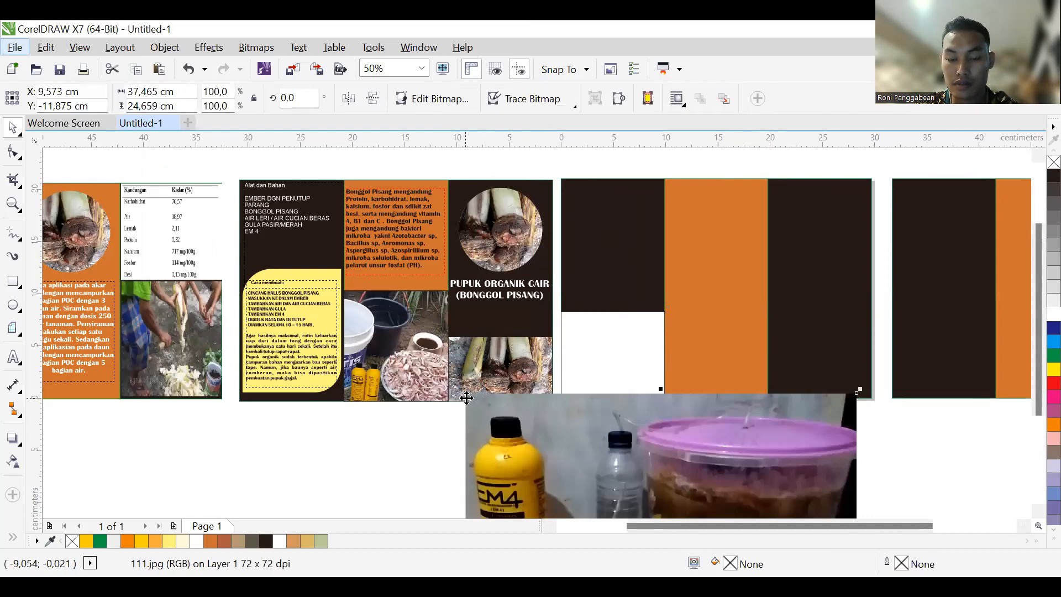
drag(465, 393, 587, 437)
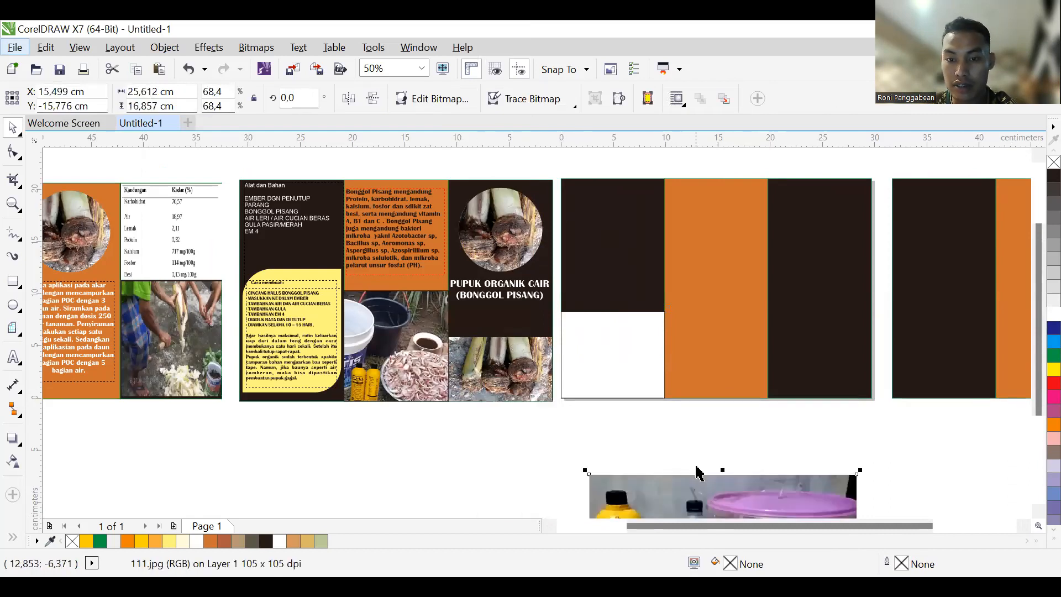
drag(705, 491, 346, 316)
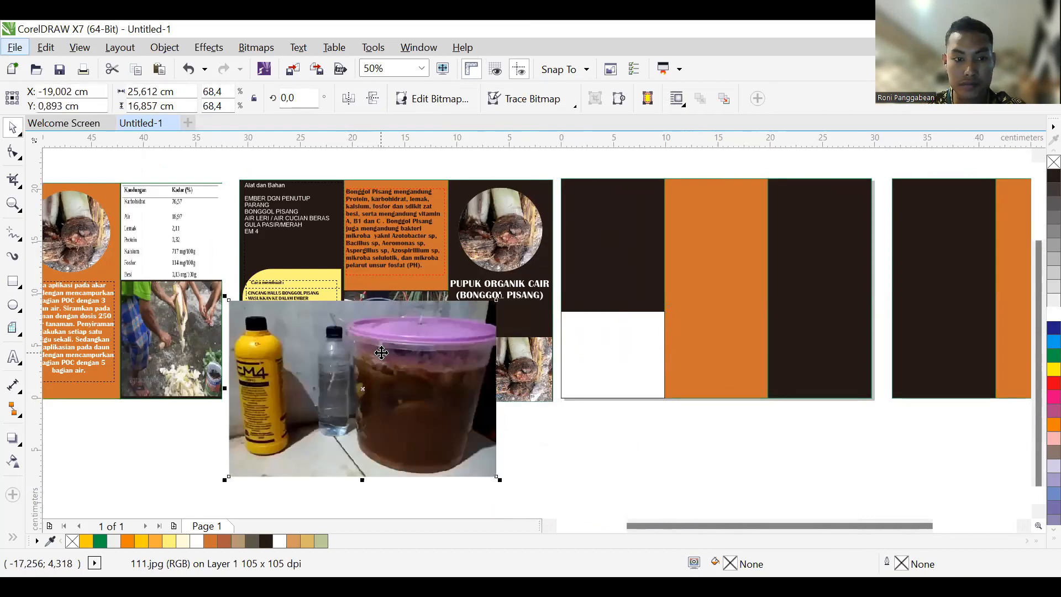
drag(226, 303, 361, 390)
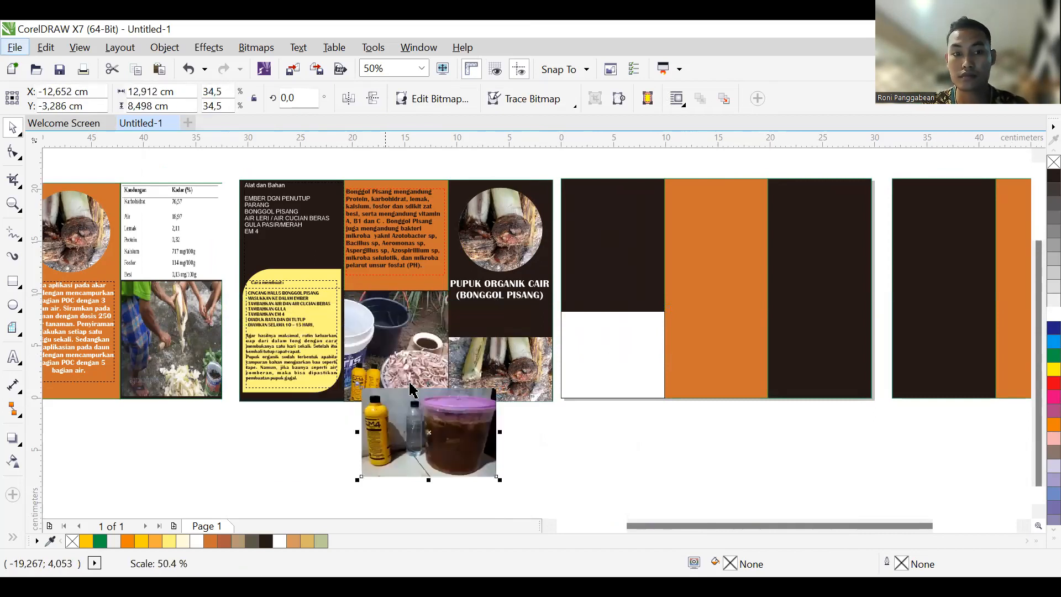
Step: PowerClip the bottle-and-bucket picture inside the white rectangle in the lower part of the page's left column
right_click(441, 410)
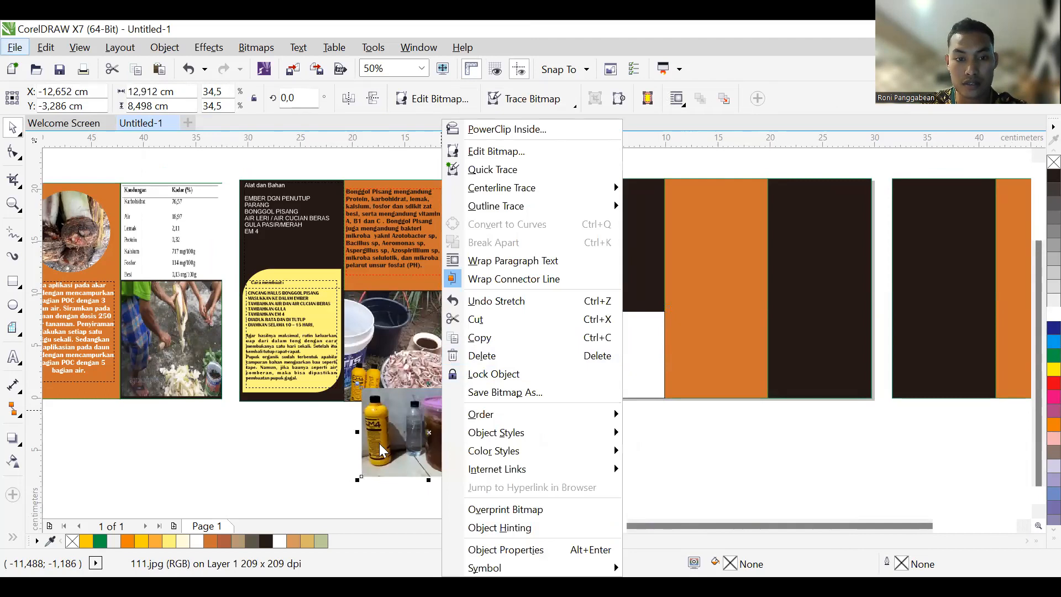
click(291, 464)
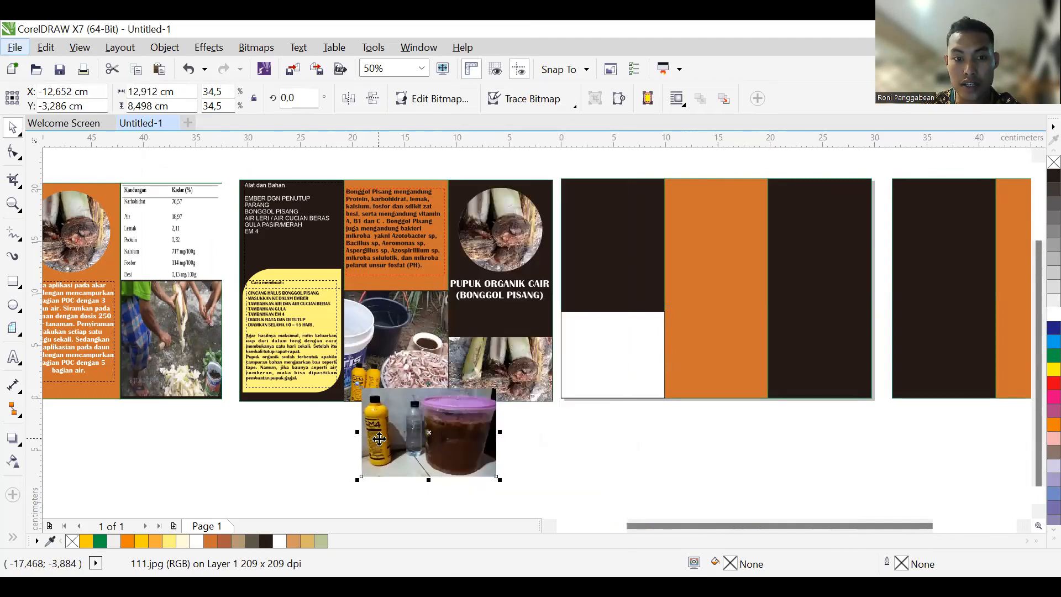
right_click(378, 437)
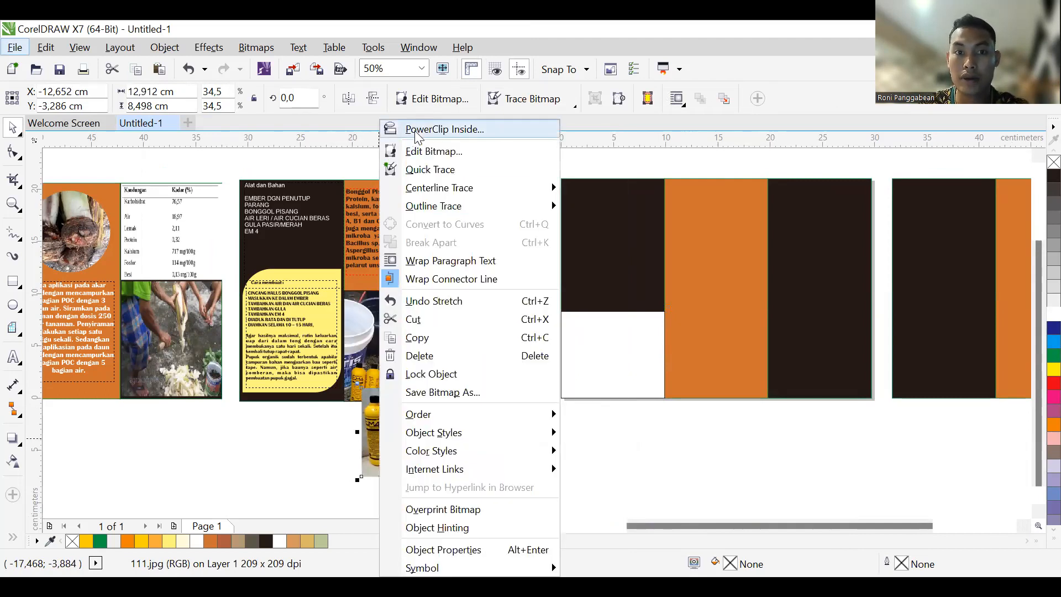
click(415, 131)
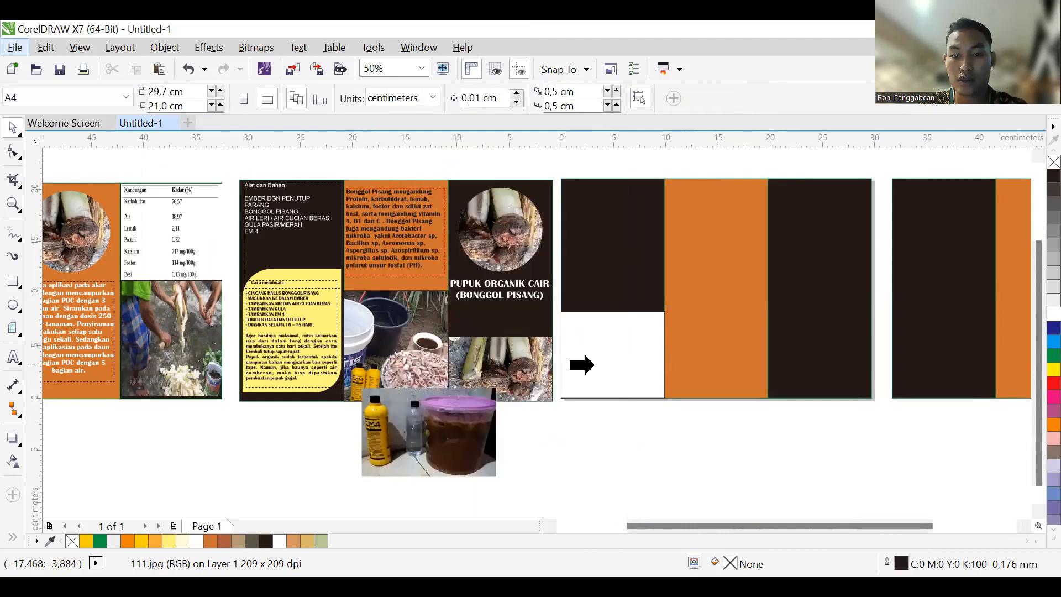
click(594, 364)
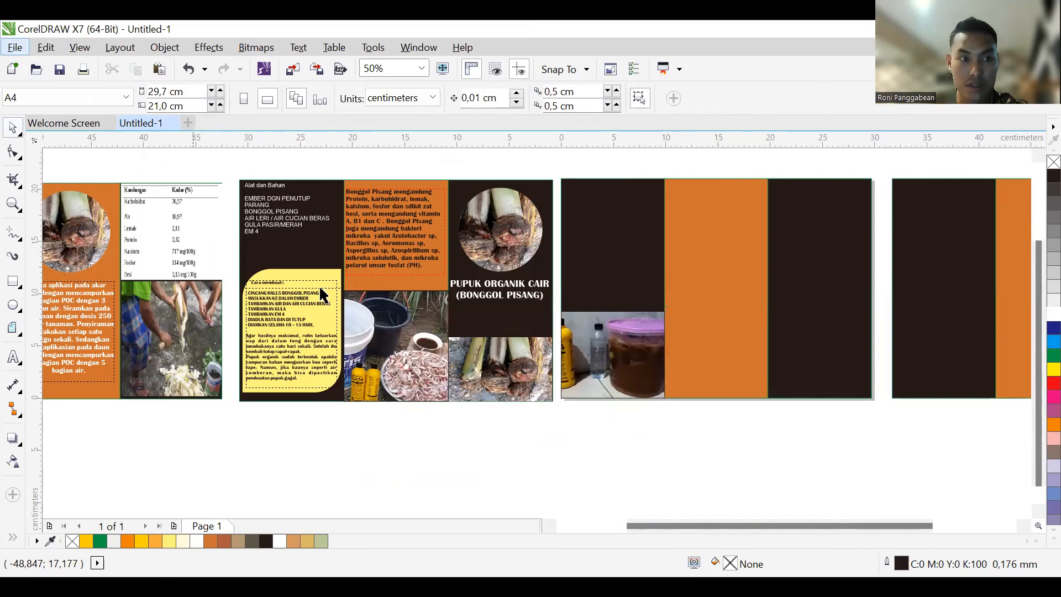
click(589, 353)
click(592, 471)
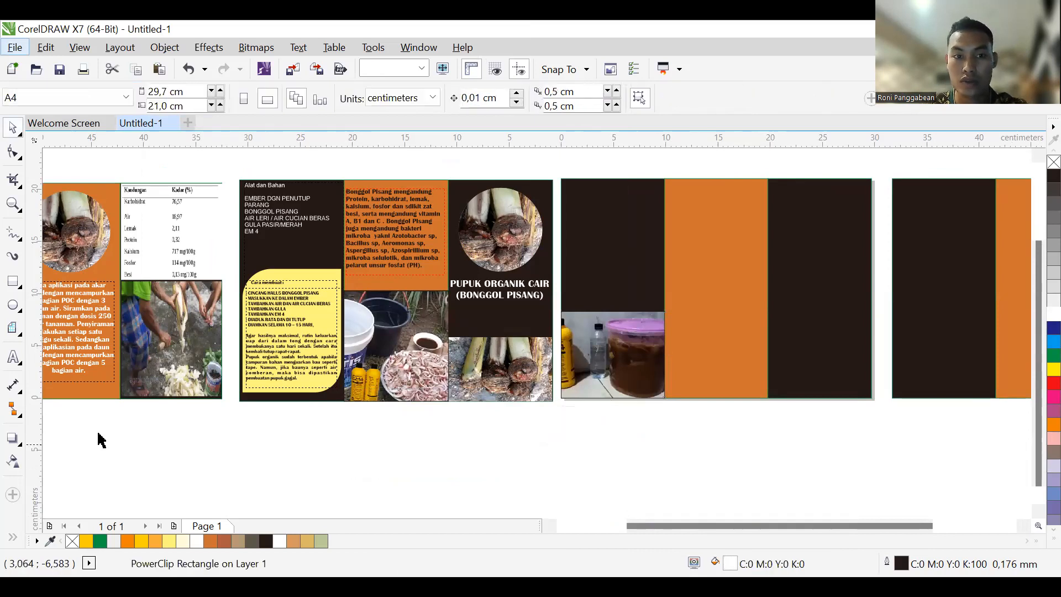
Step: Draw a circle about 15 cm in diameter in the empty area below the existing brochure pages
drag(696, 526, 629, 531)
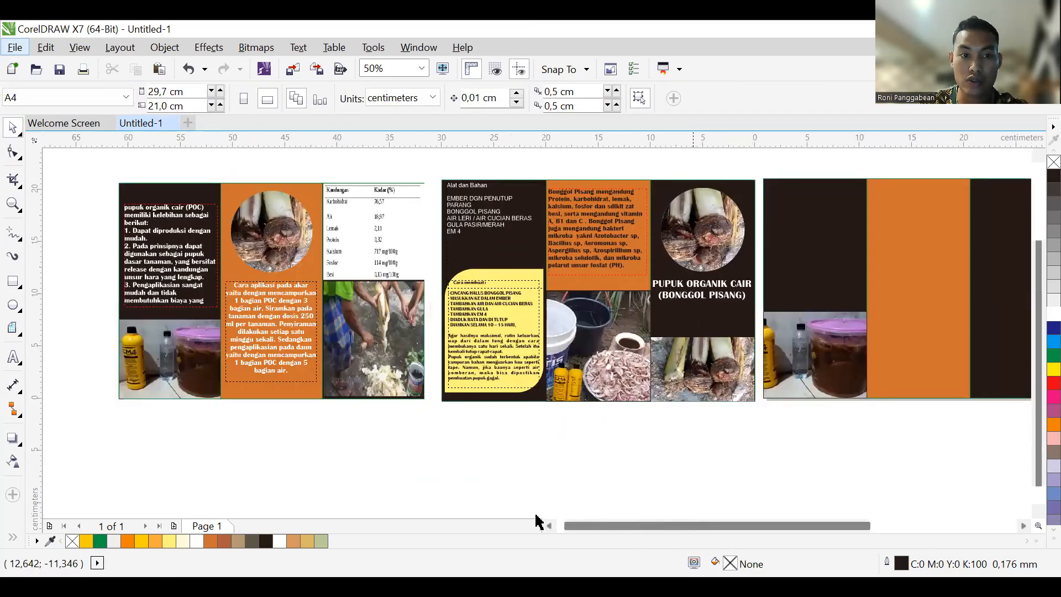
click(294, 271)
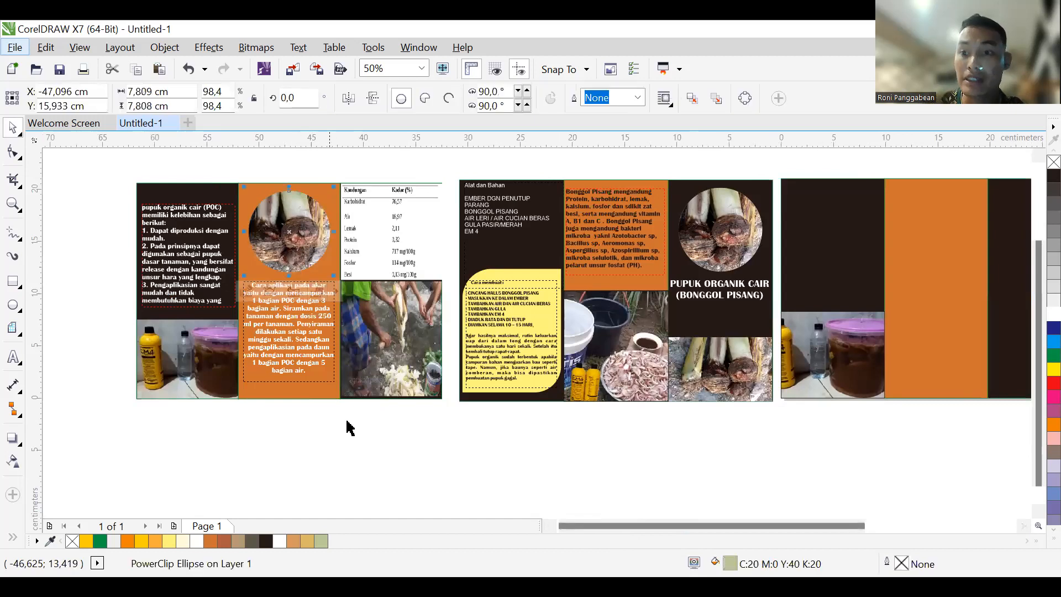
click(13, 305)
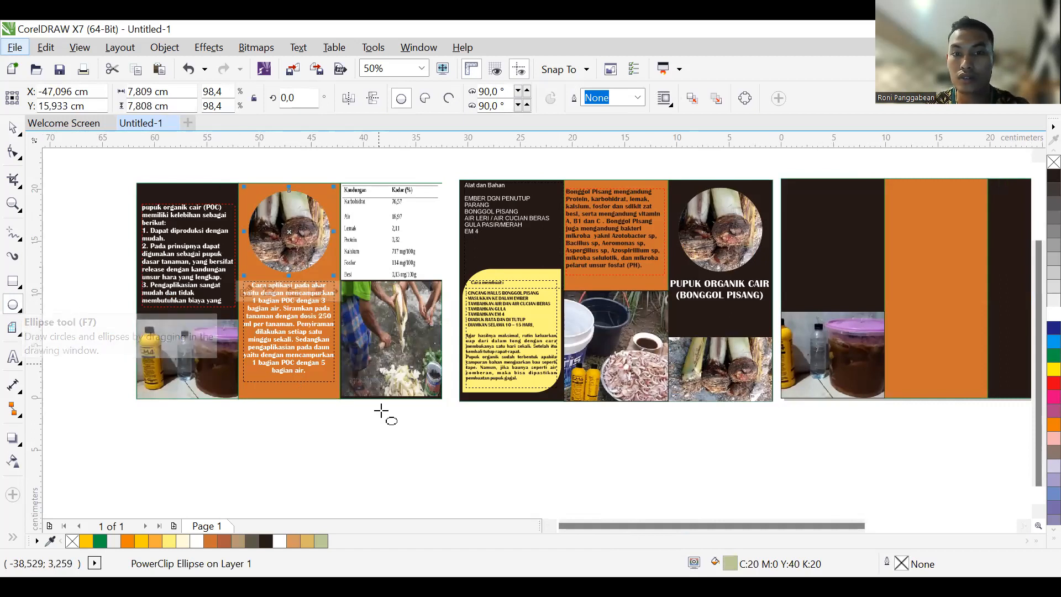
mouse_move(460, 422)
mouse_down()
mouse_move(590, 516)
mouse_move(591, 492)
mouse_move(616, 493)
mouse_up()
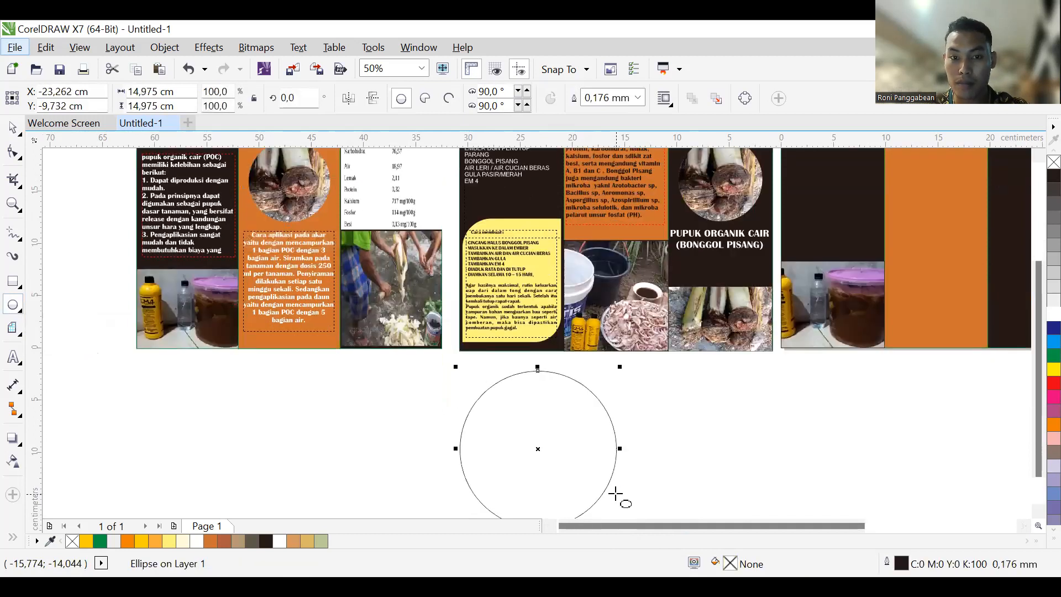
Step: Move the circle onto the new page's orange middle column and fill it white
key(space)
drag(554, 452, 774, 269)
drag(852, 469, 850, 470)
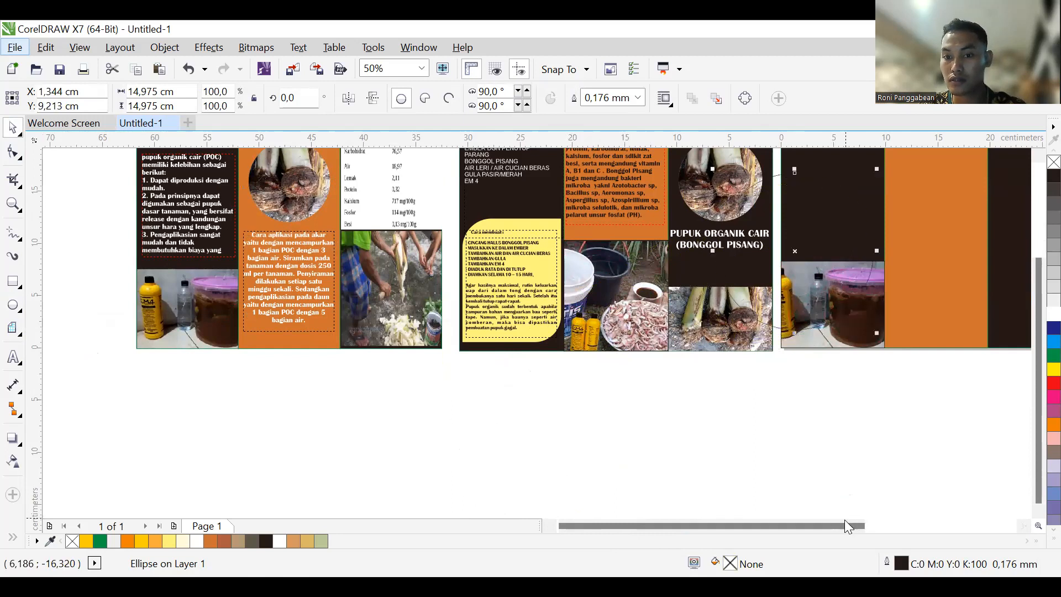
scroll(896, 514, right, 5)
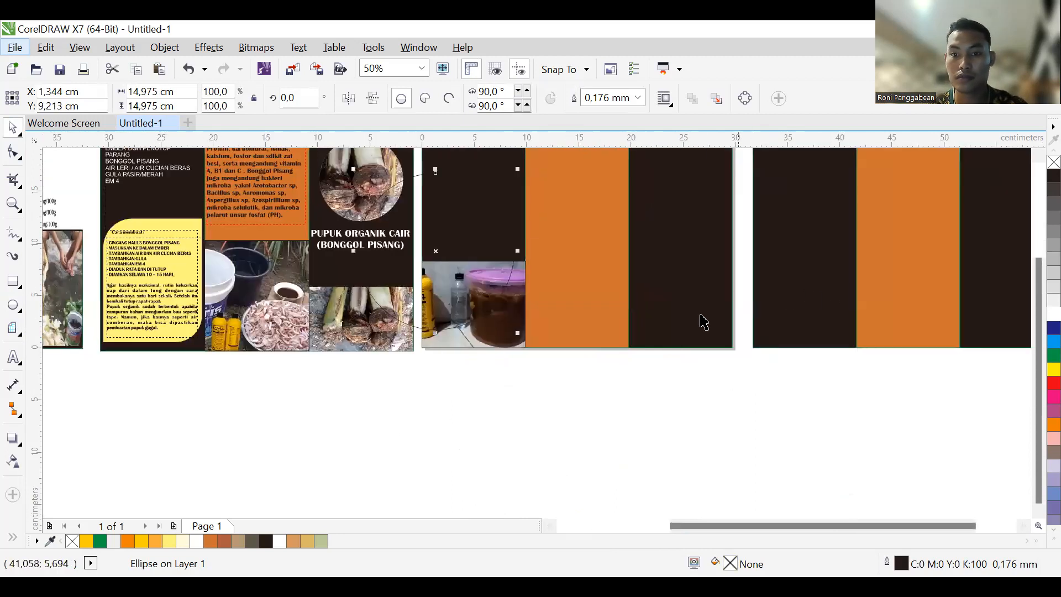
scroll(708, 315, down, 1)
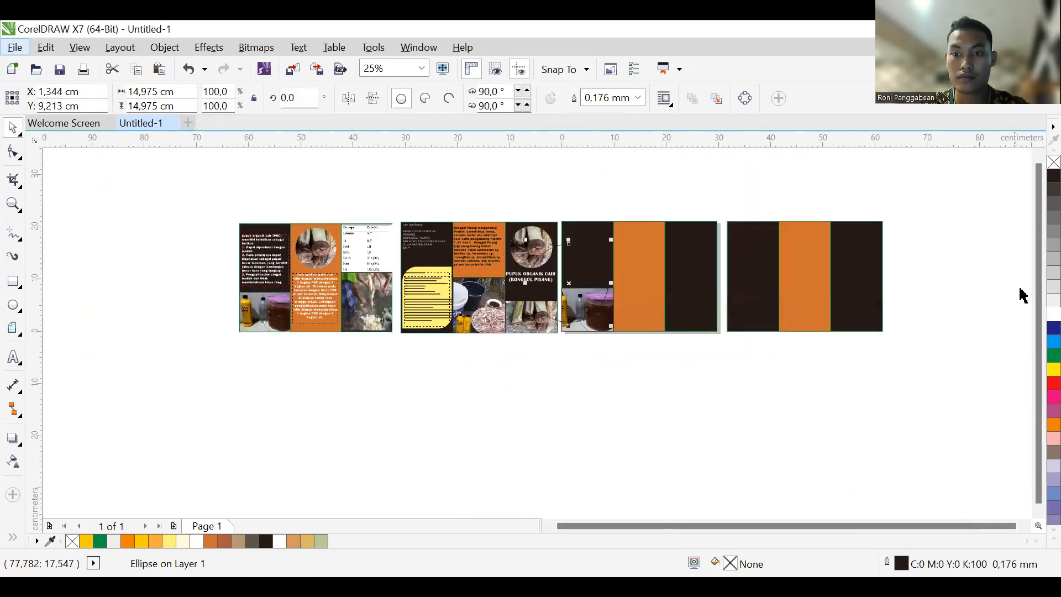
click(1038, 318)
drag(573, 282, 646, 263)
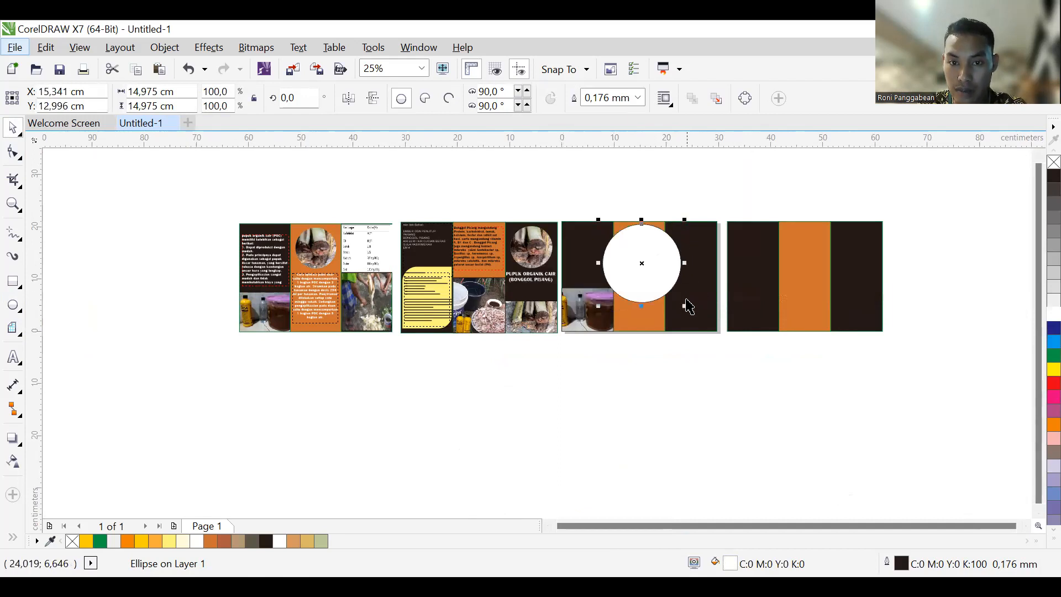
Step: Scale the white circle to about 9 cm in diameter within the upper part of the orange column
drag(685, 305, 662, 272)
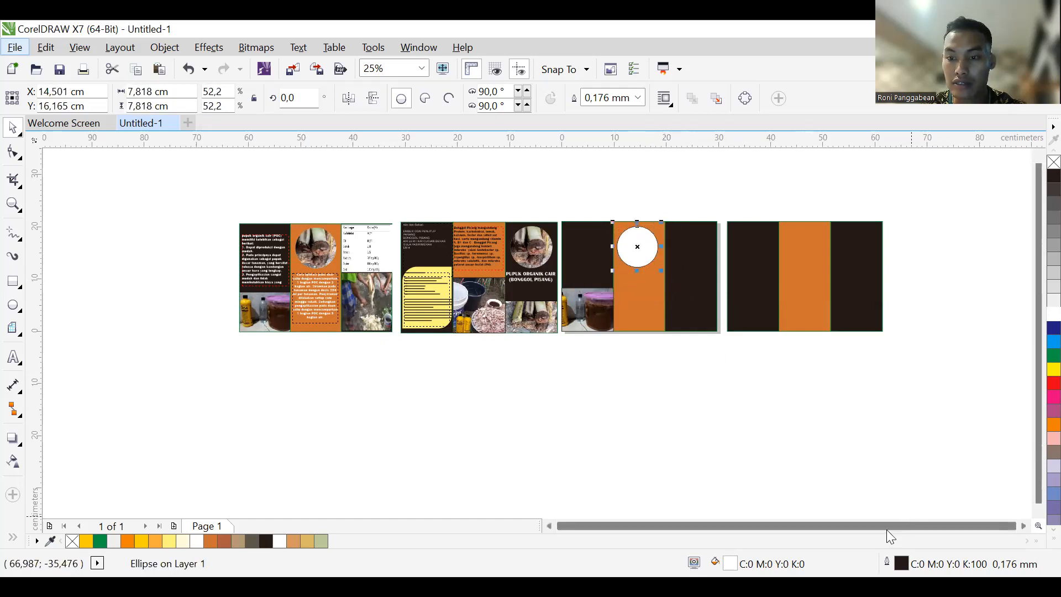
scroll(804, 451, up, 1)
drag(1034, 320, 1033, 269)
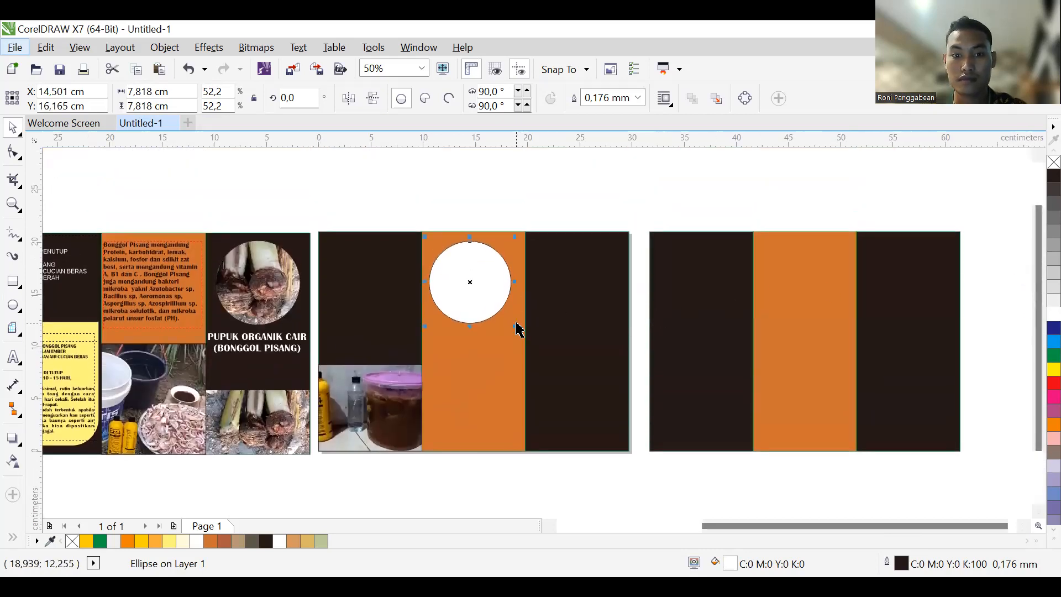
drag(514, 326, 525, 333)
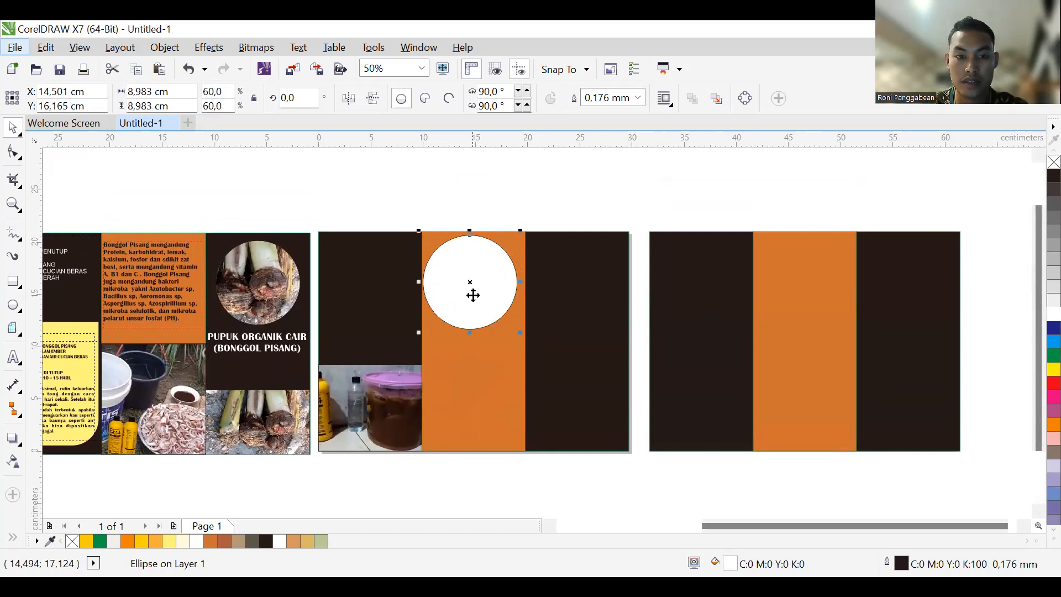
Step: Align the white circle horizontally to the centre of the orange column
shift+click(494, 387)
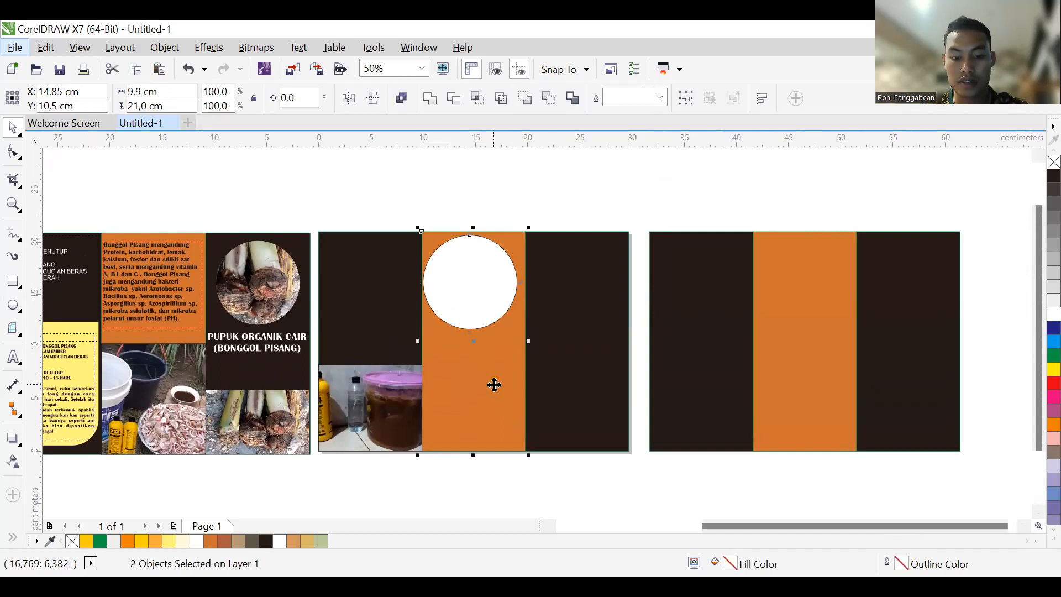
key(c)
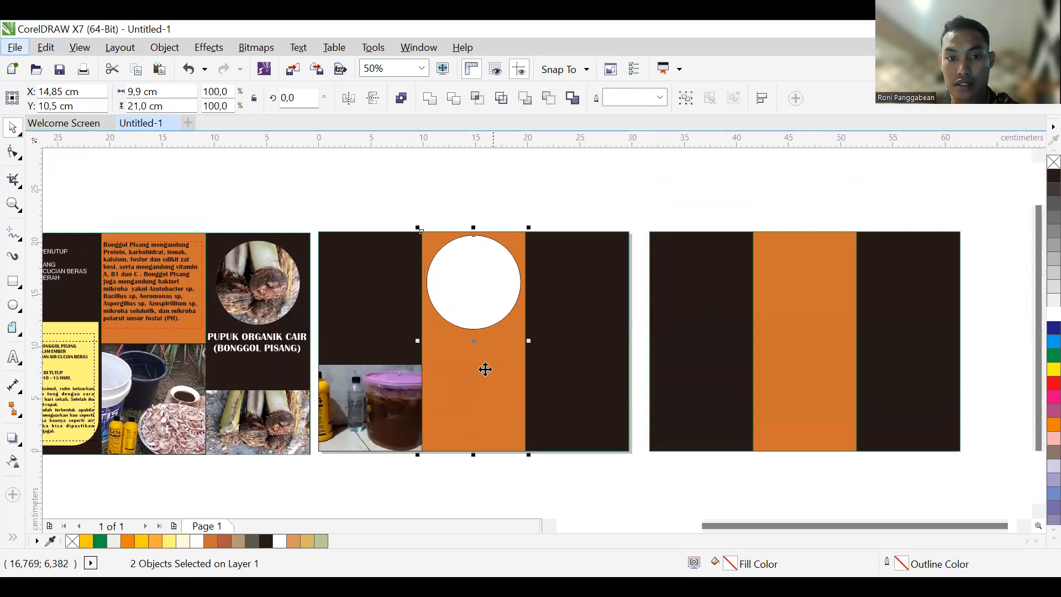
click(529, 196)
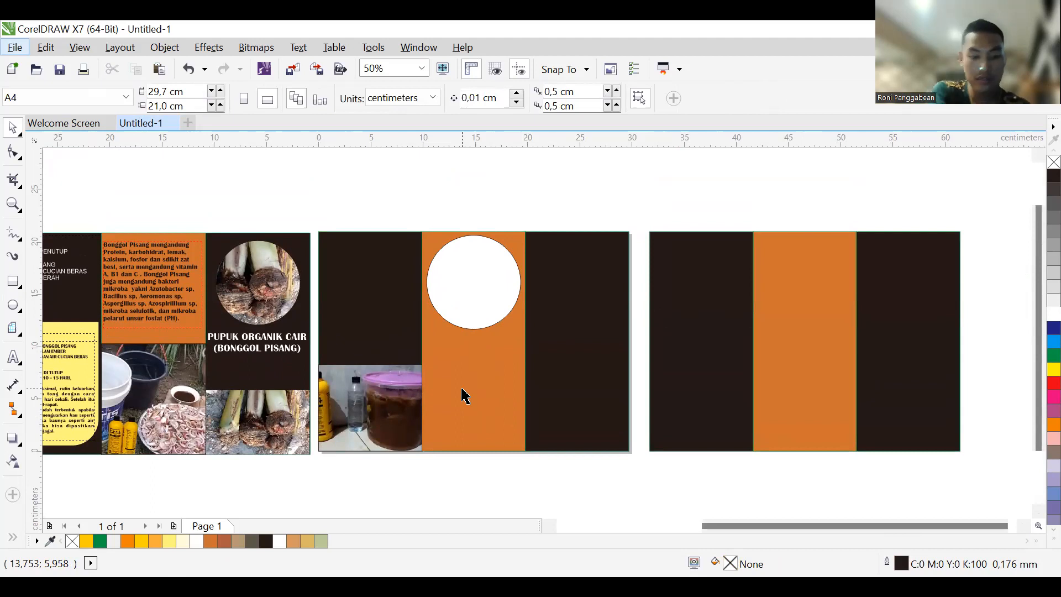
Step: Import the picture 03.jpg above the circle and enlarge it to about 12.9 × 8 cm
key(ctrl+i)
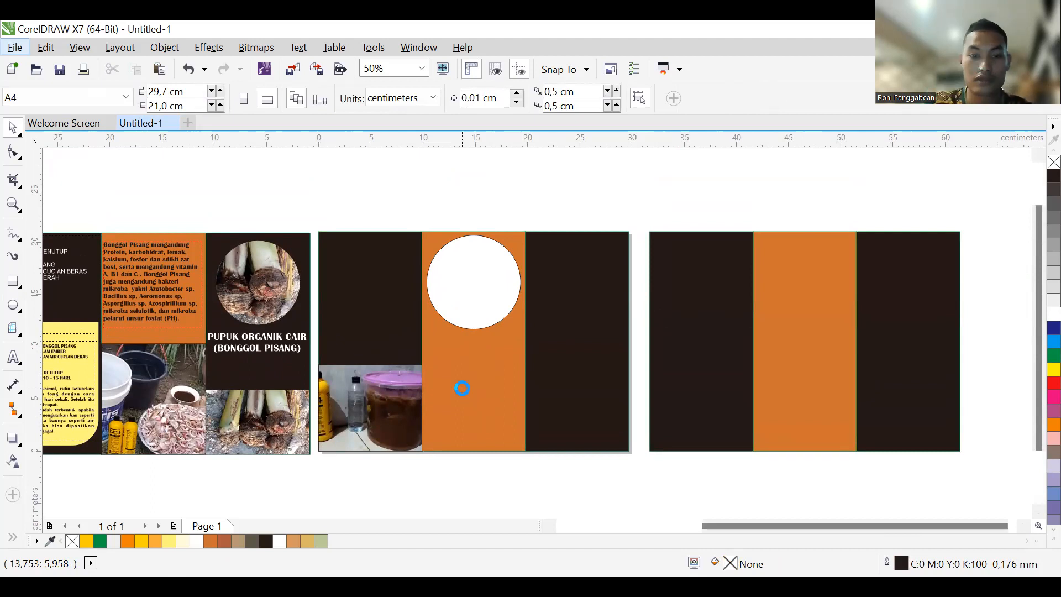
scroll(456, 270, down, 2)
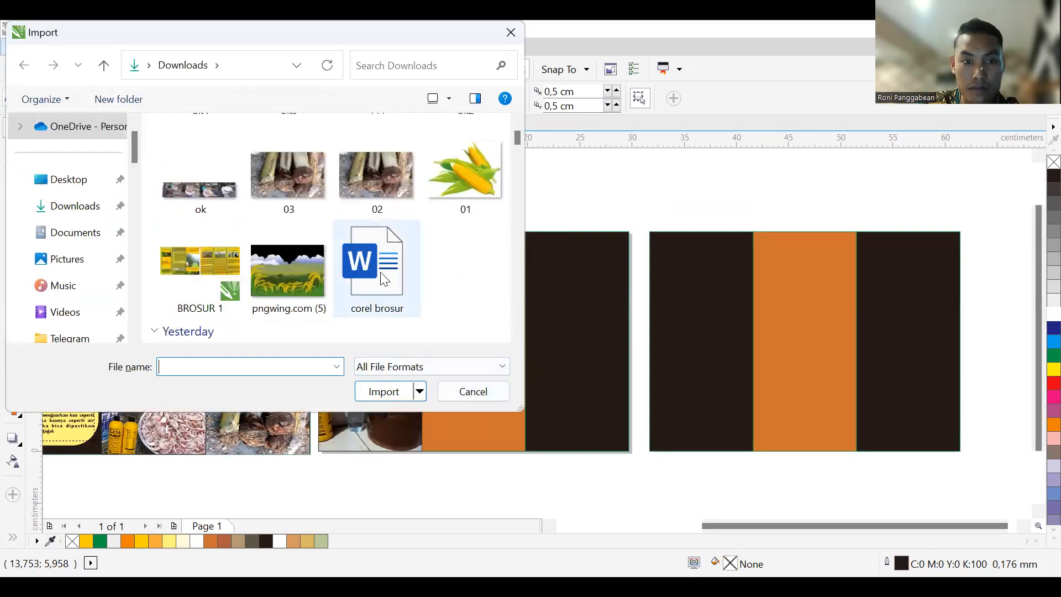
double_click(297, 177)
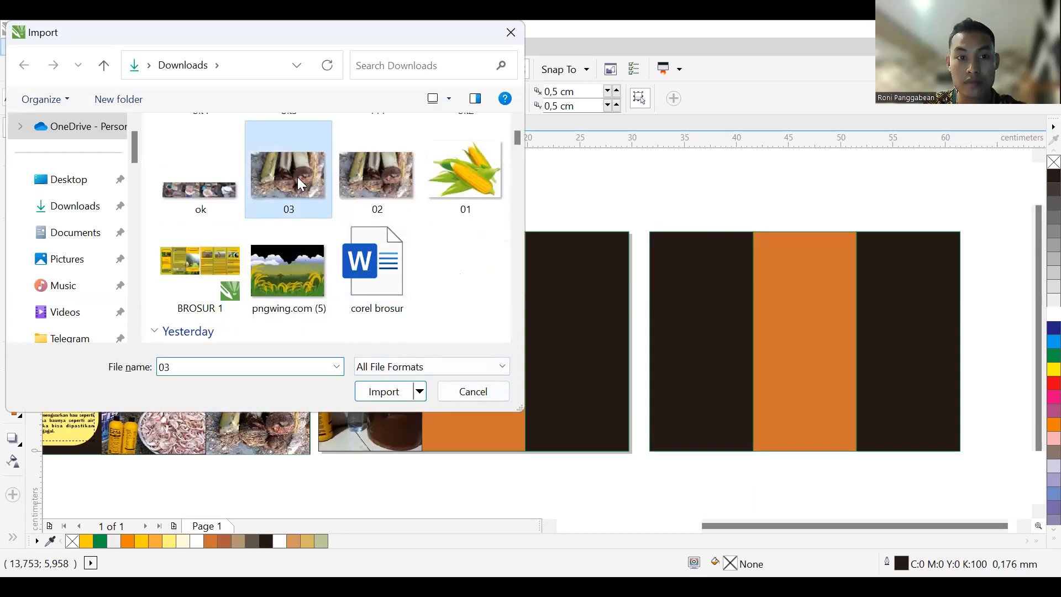
click(486, 178)
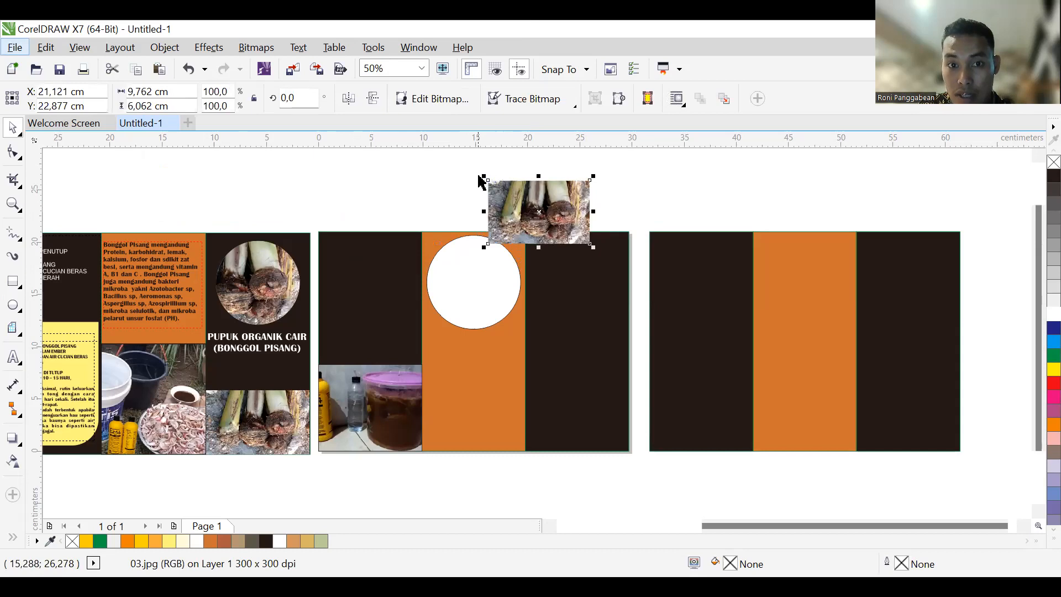
drag(485, 177, 452, 156)
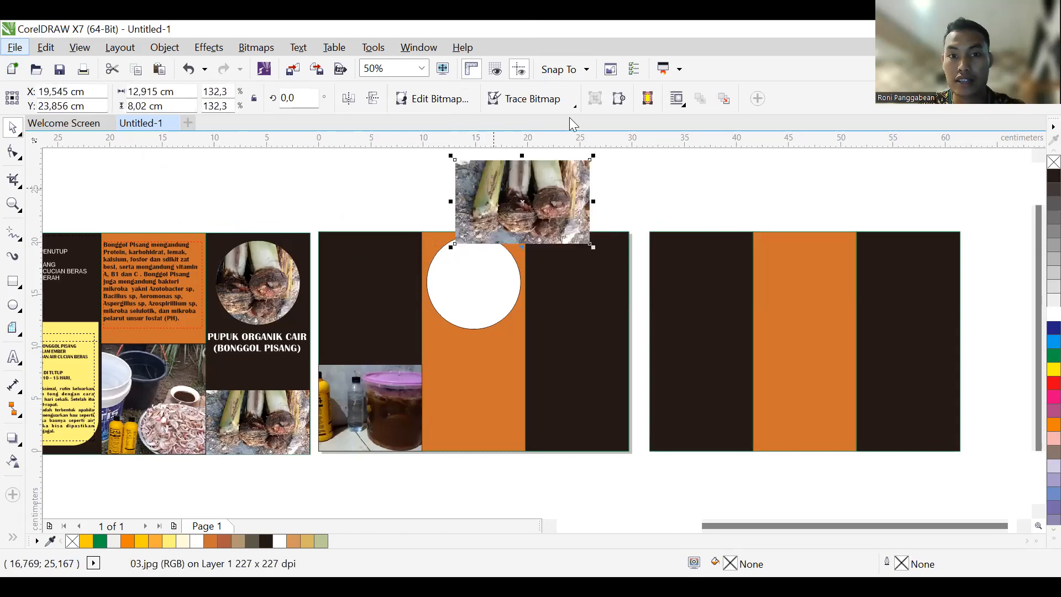
Step: PowerClip the banana-stem picture inside the white circle
right_click(494, 189)
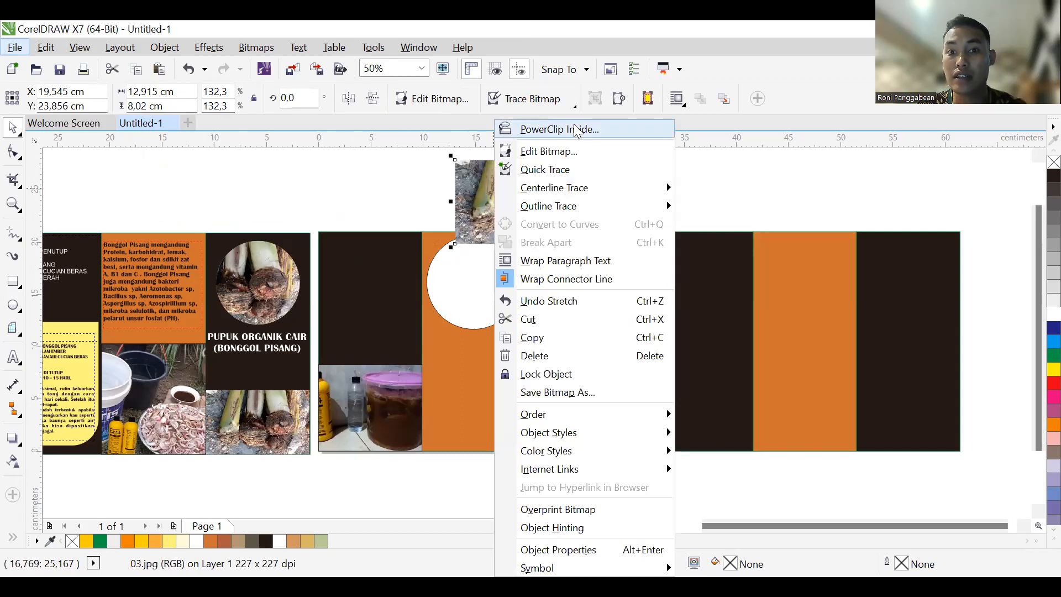
click(575, 129)
click(473, 283)
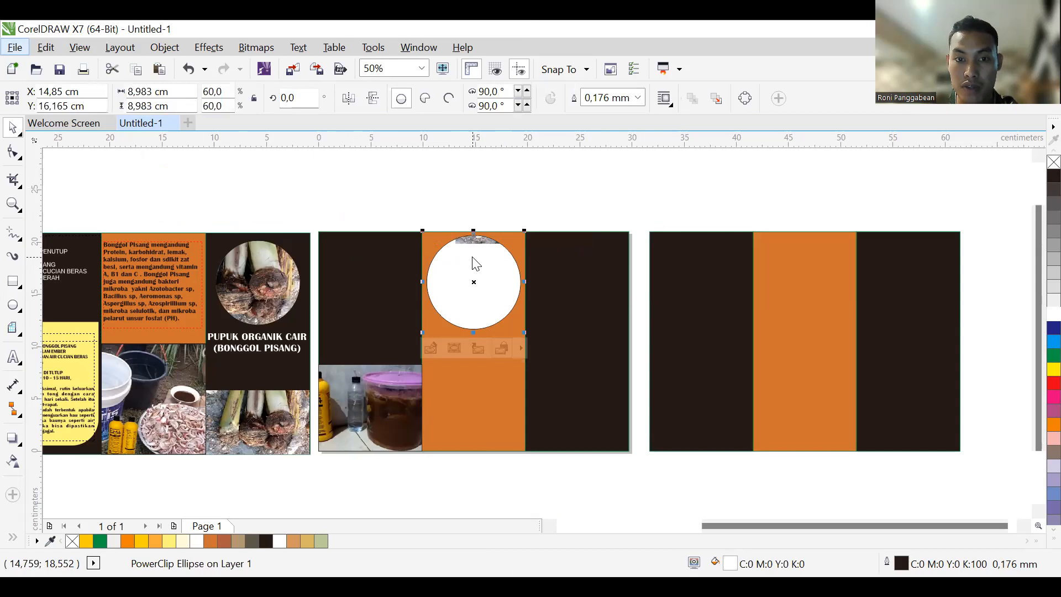
Step: Edit the circle's PowerClip contents, enlarging the banana-stem picture to about 14.9 × 9.3 cm and positioning it to cover the whole circle
right_click(473, 258)
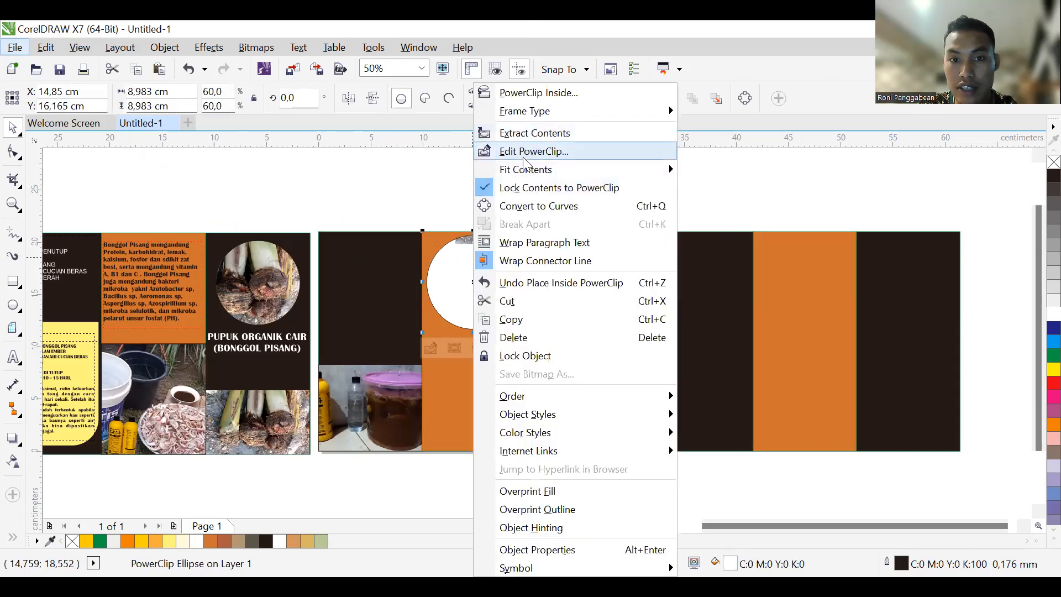
click(524, 159)
drag(508, 215, 474, 291)
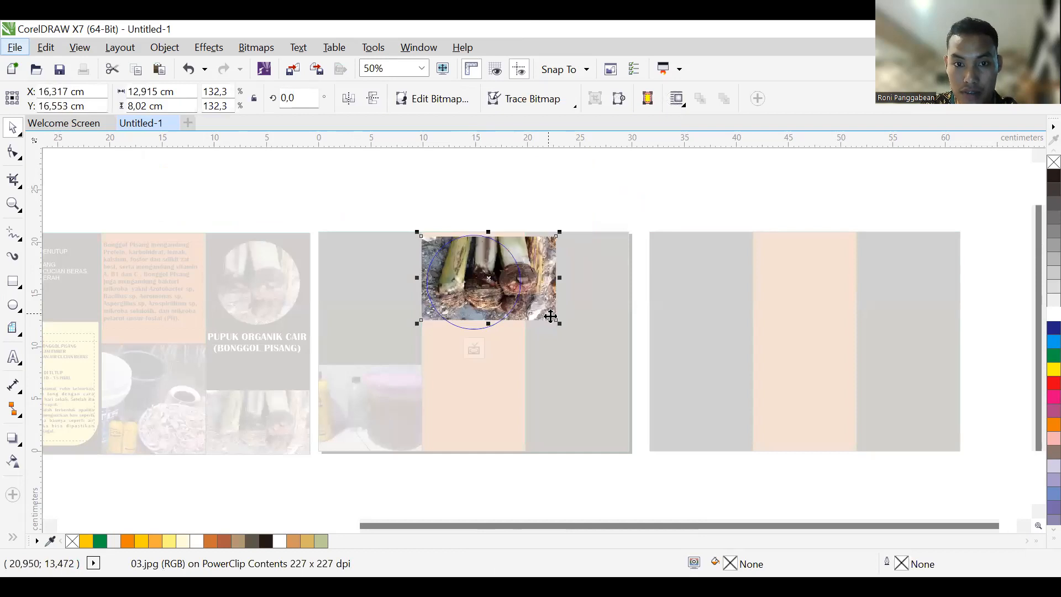
drag(558, 322, 574, 338)
drag(498, 297, 484, 294)
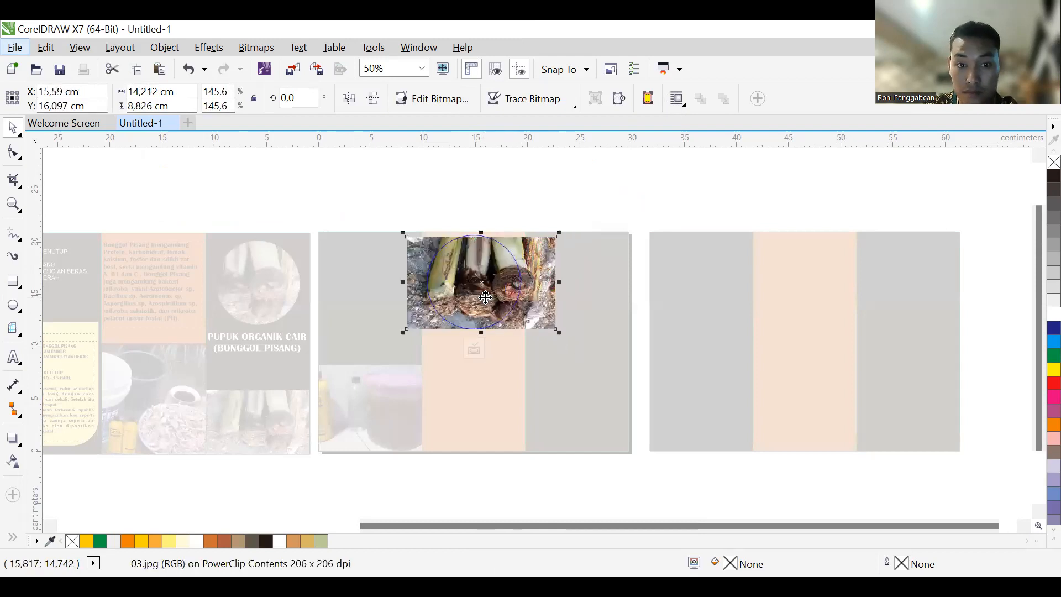
drag(559, 232, 567, 219)
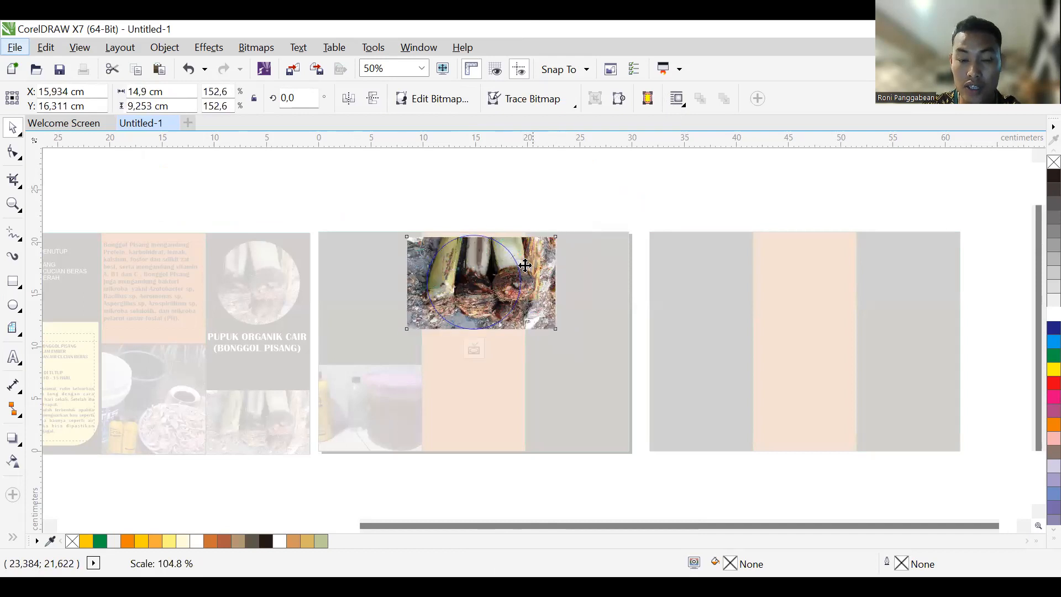
right_click(472, 288)
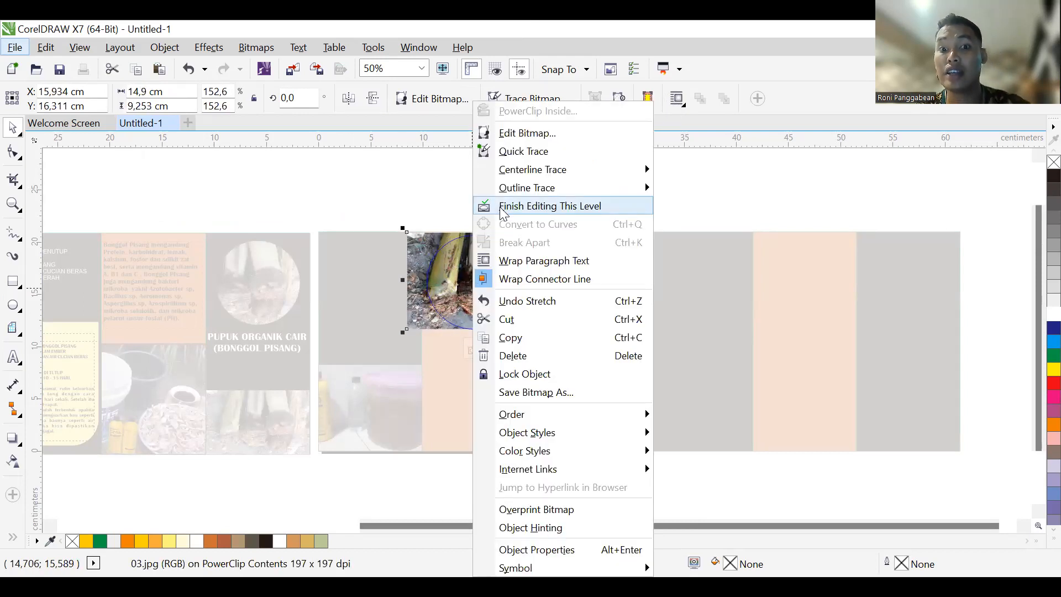
click(503, 210)
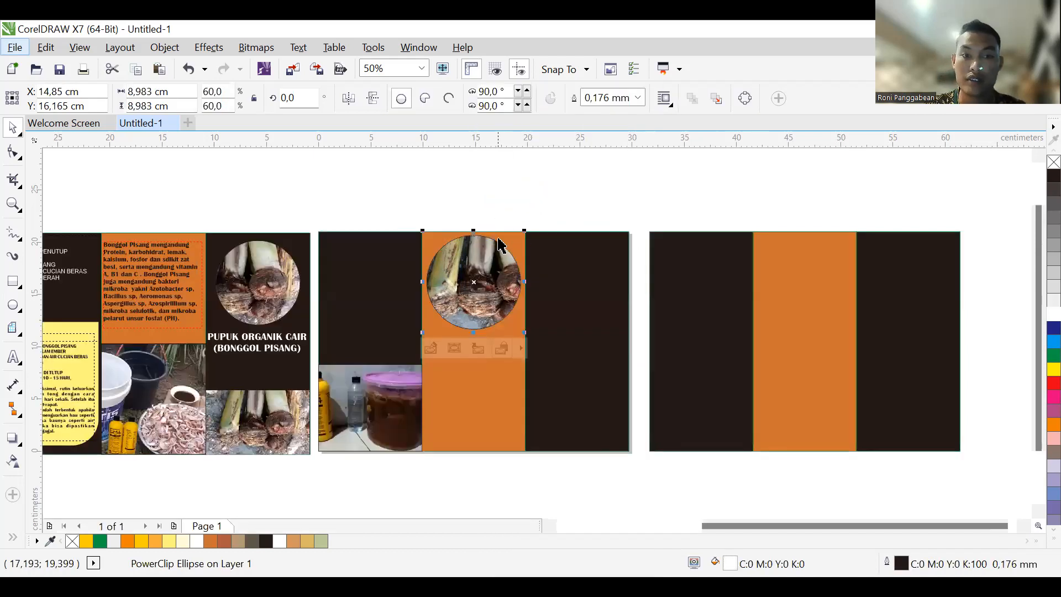
Step: Remove the outline from the picture-filled circle
click(640, 98)
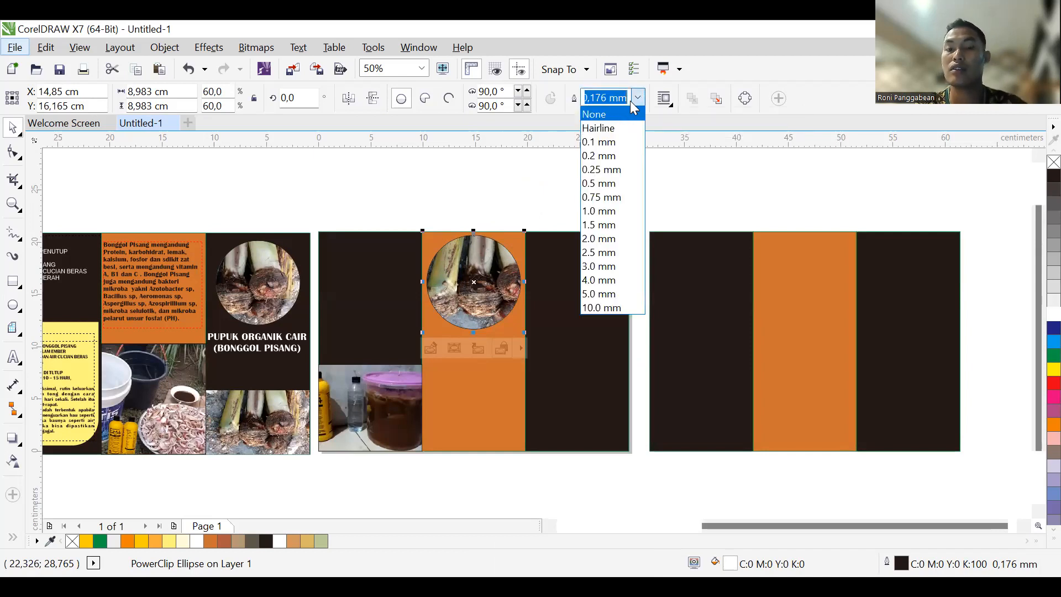
click(689, 175)
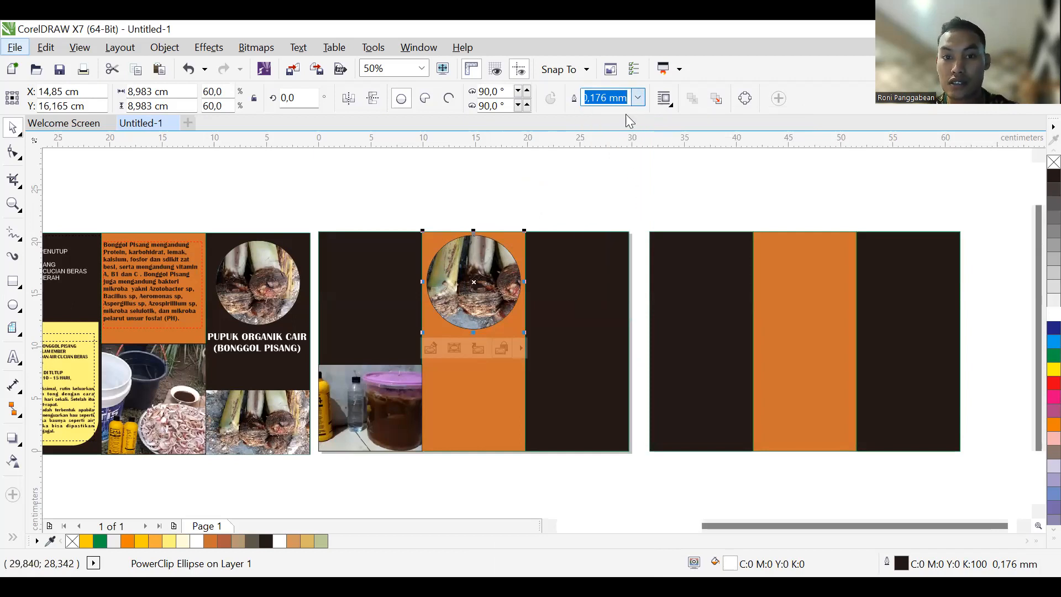
click(635, 177)
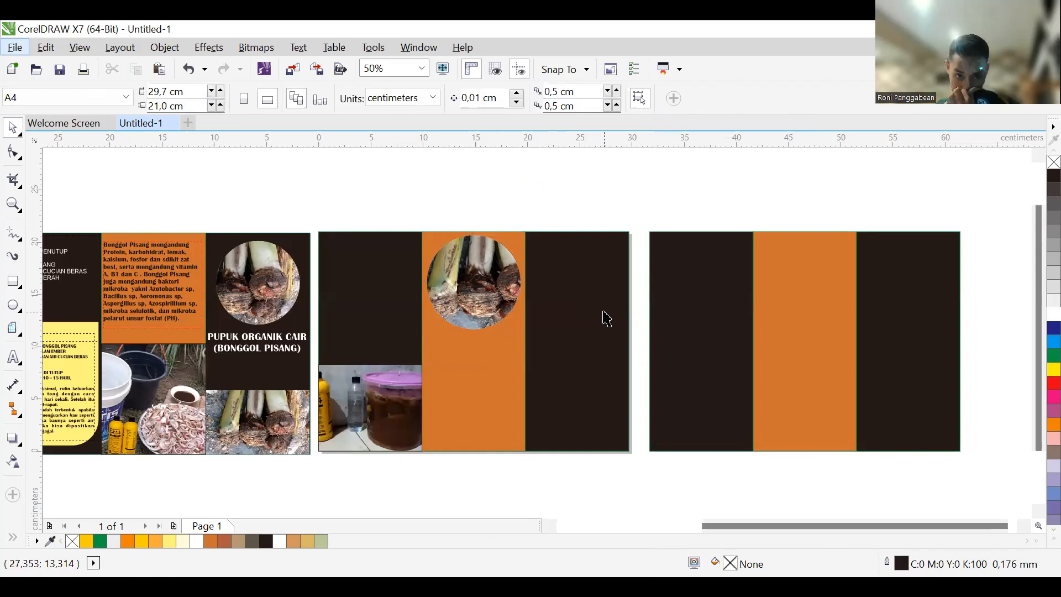
Step: Draw a rectangle about 9.9 × 9.3 cm across the lower part of the first new layout's right black column and fill it white
scroll(607, 319, down, 1)
click(270, 360)
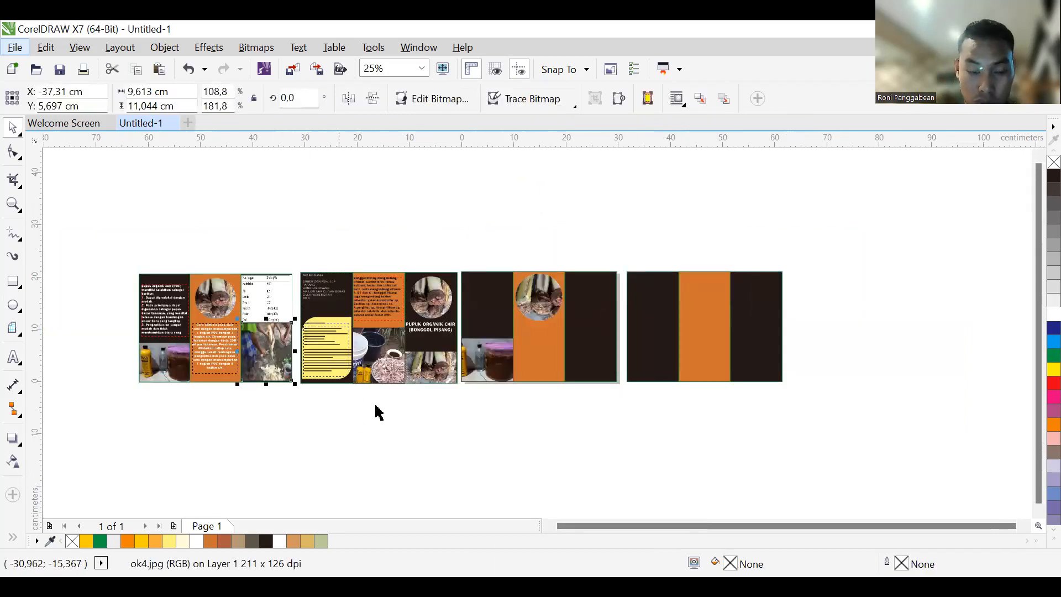
click(13, 282)
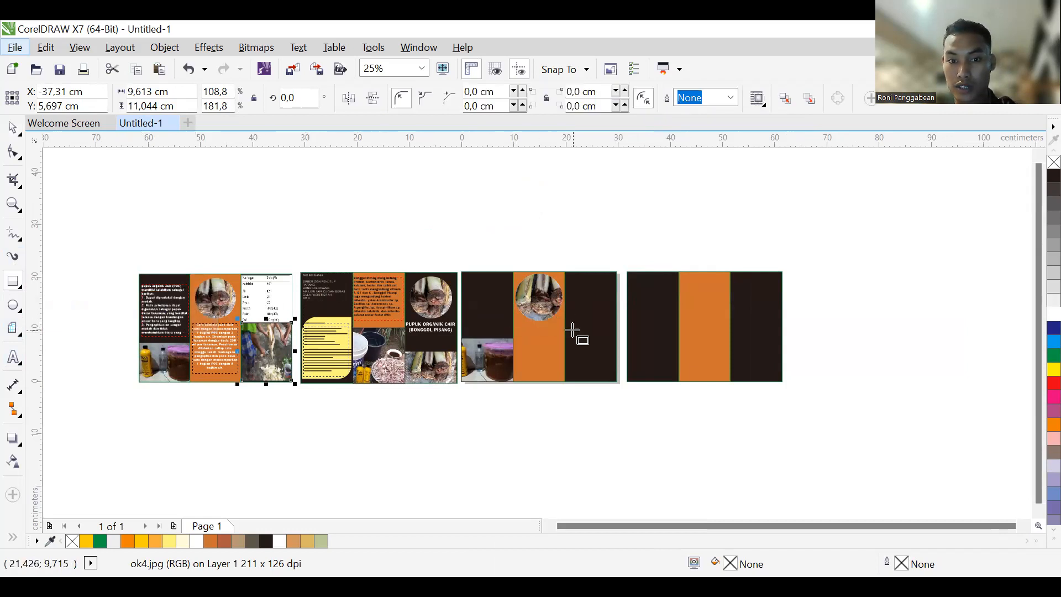
drag(564, 333, 620, 382)
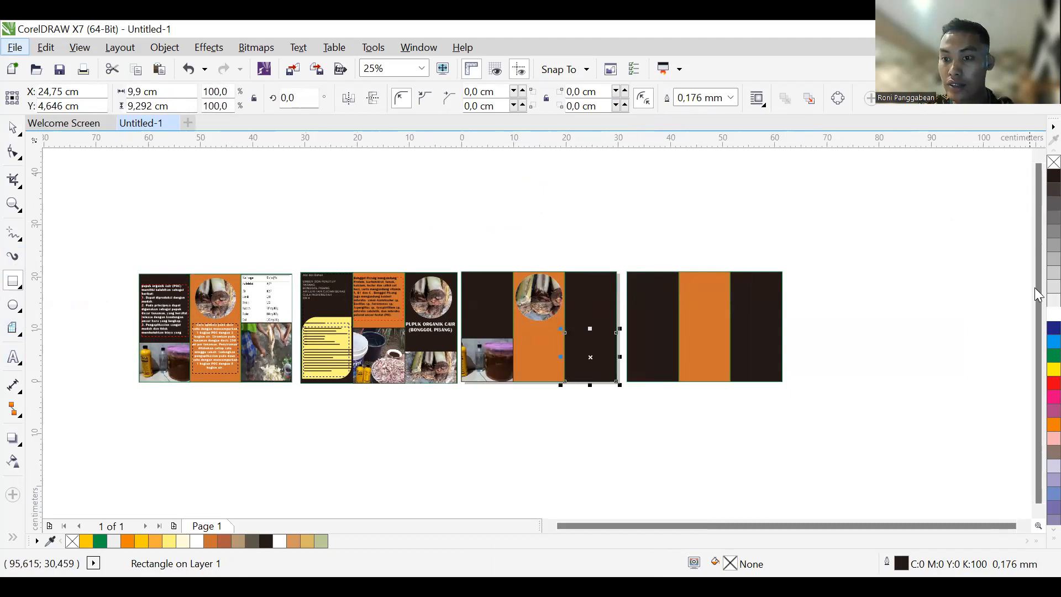
click(1054, 314)
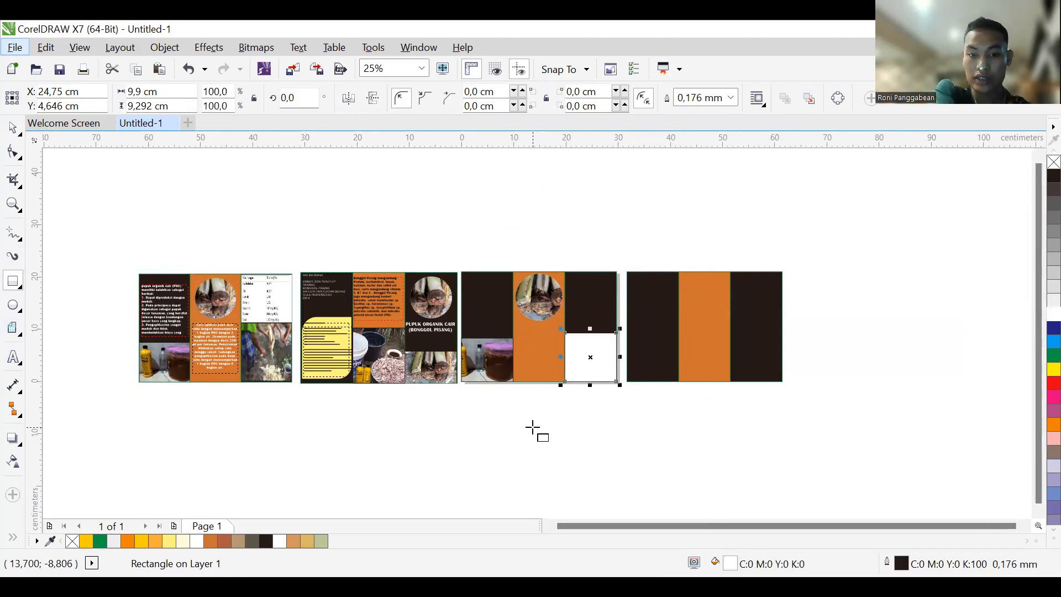
Step: Import the picture ok4 from Downloads and place it below the second blank layout
key(ctrl+i)
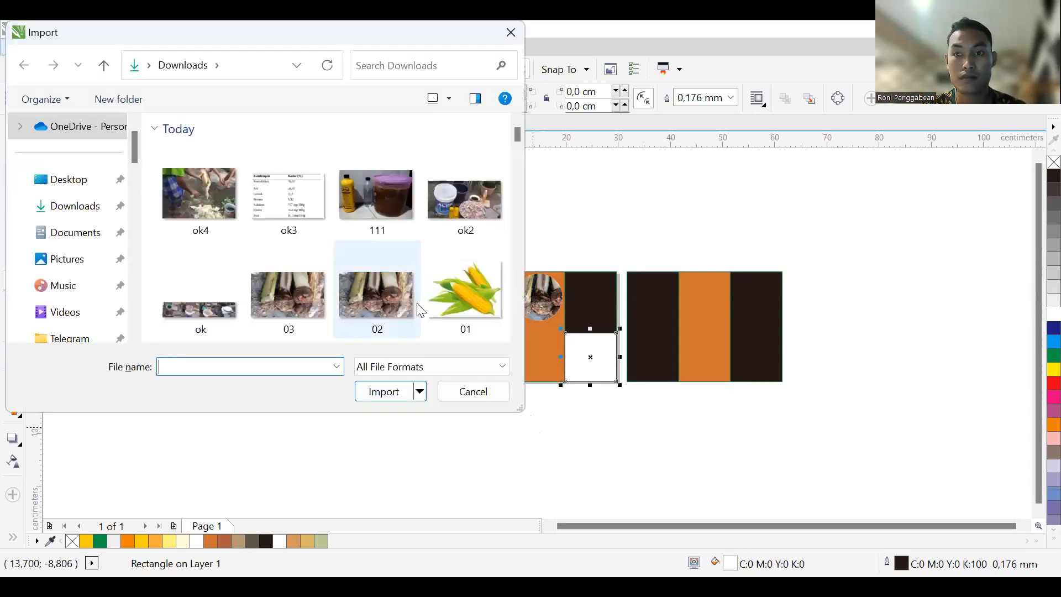
scroll(417, 309, down, 2)
scroll(392, 275, up, 2)
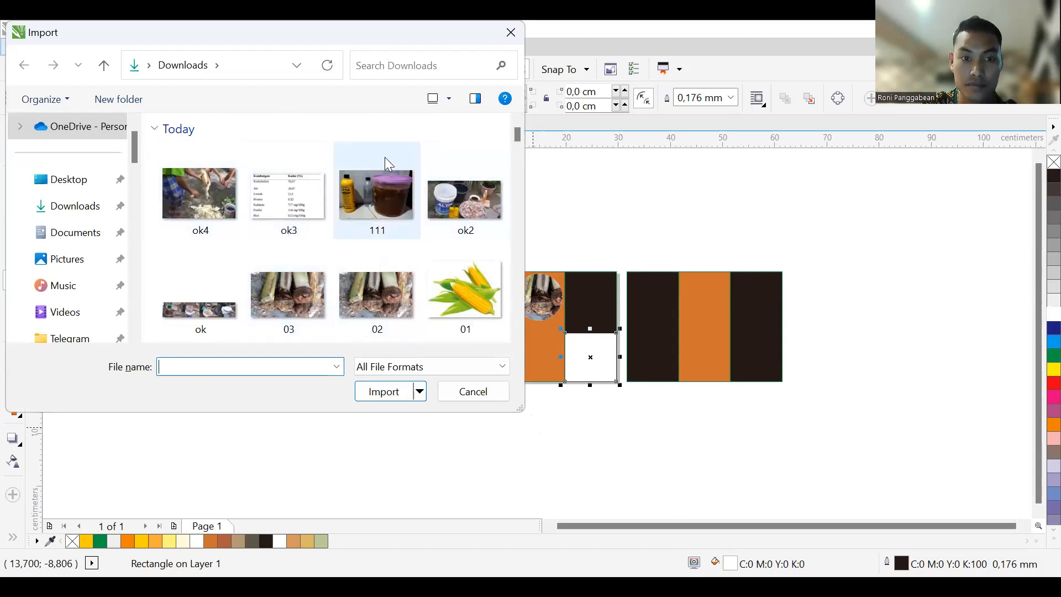
double_click(206, 188)
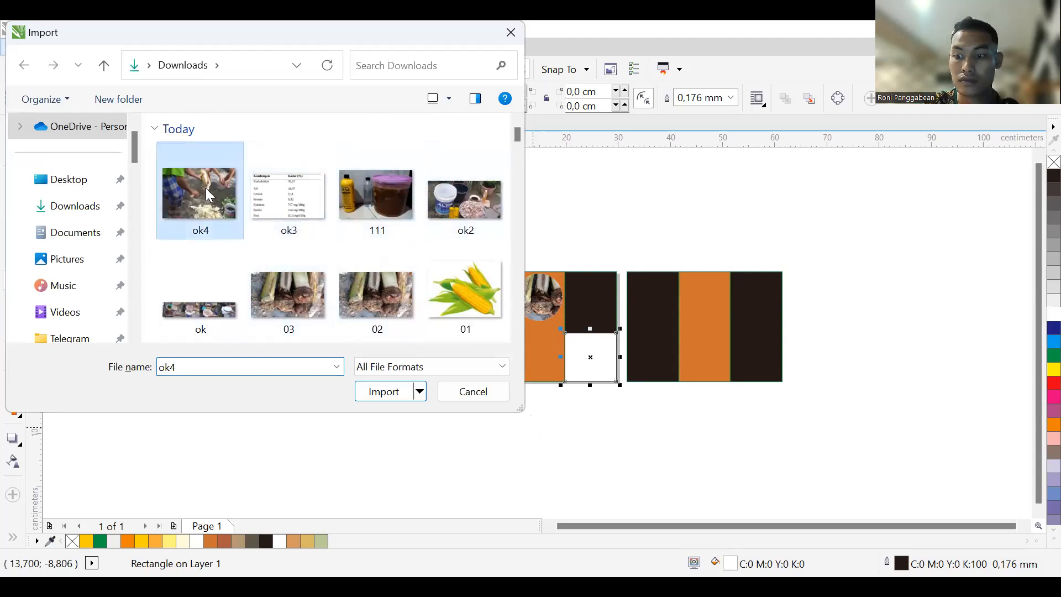
click(632, 384)
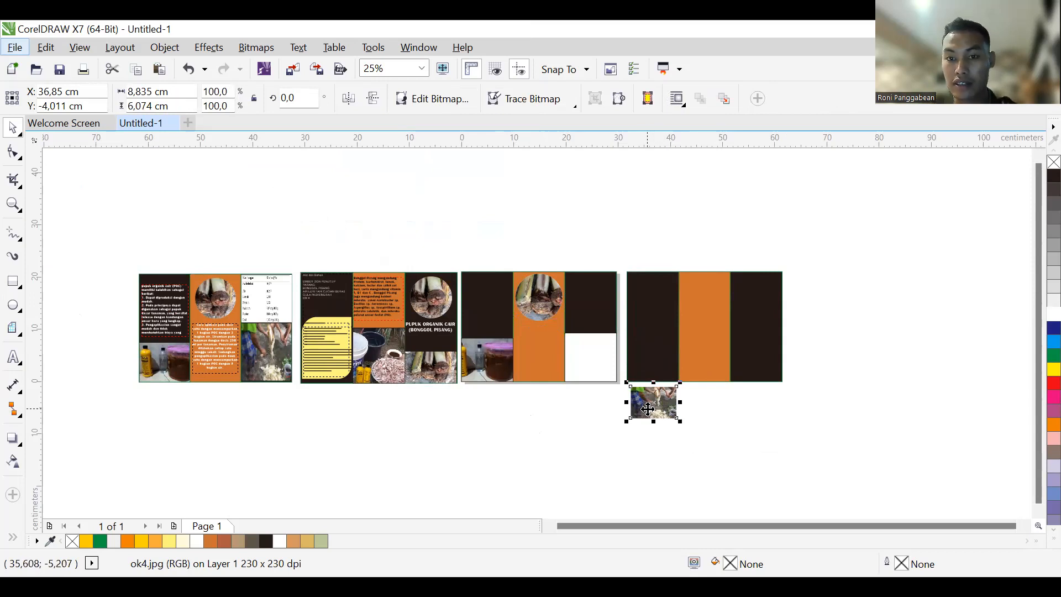
Step: PowerClip the ok4 picture inside the white rectangle
right_click(648, 401)
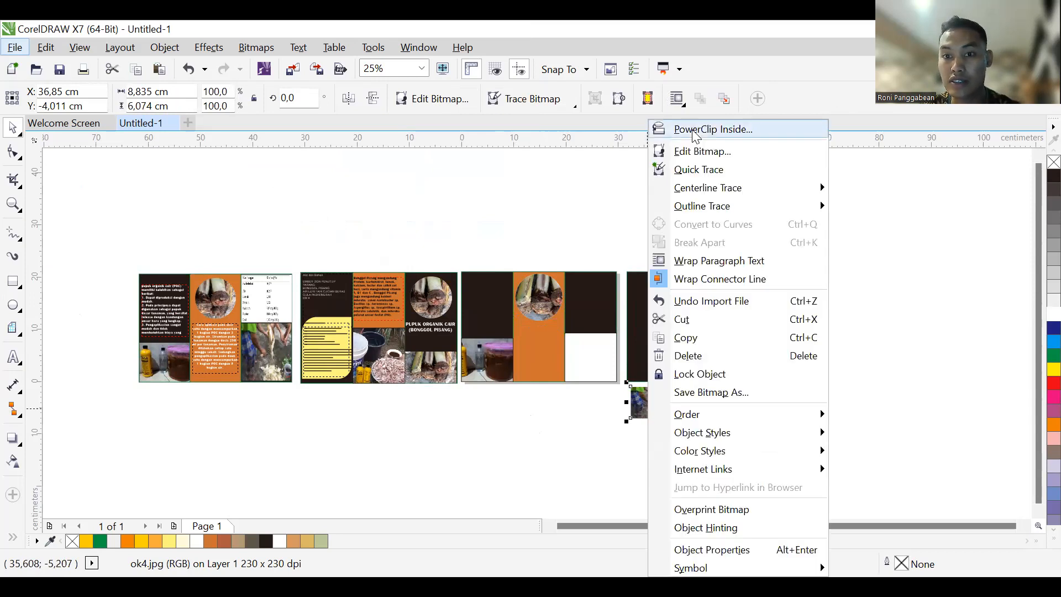
click(695, 130)
click(587, 359)
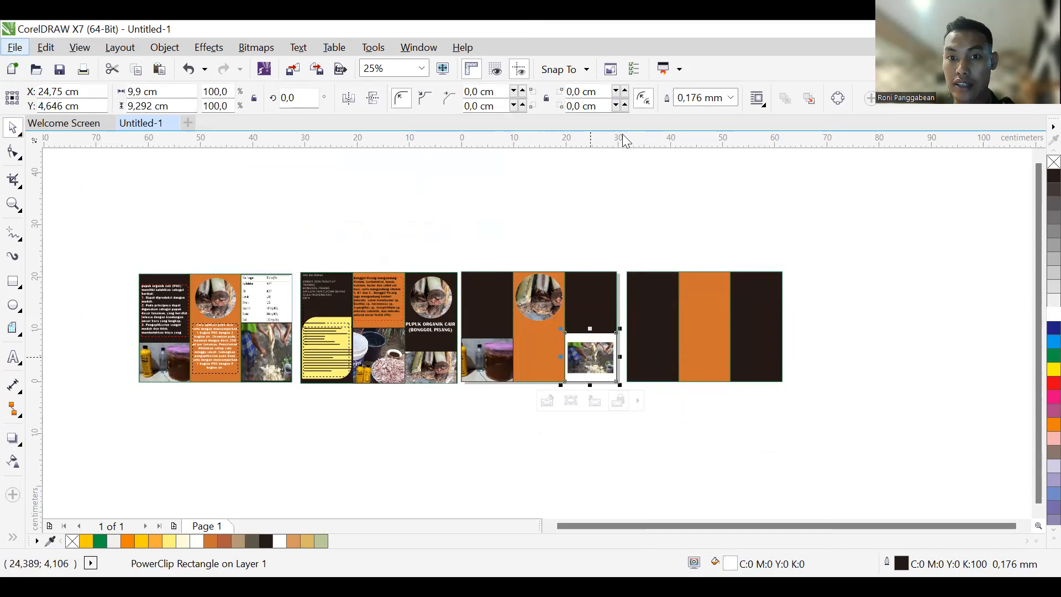
Step: Edit the rectangle's PowerClip contents, enlarging the ok4 picture to about 15.3 × 10.5 cm so it covers the whole frame
right_click(589, 359)
click(628, 153)
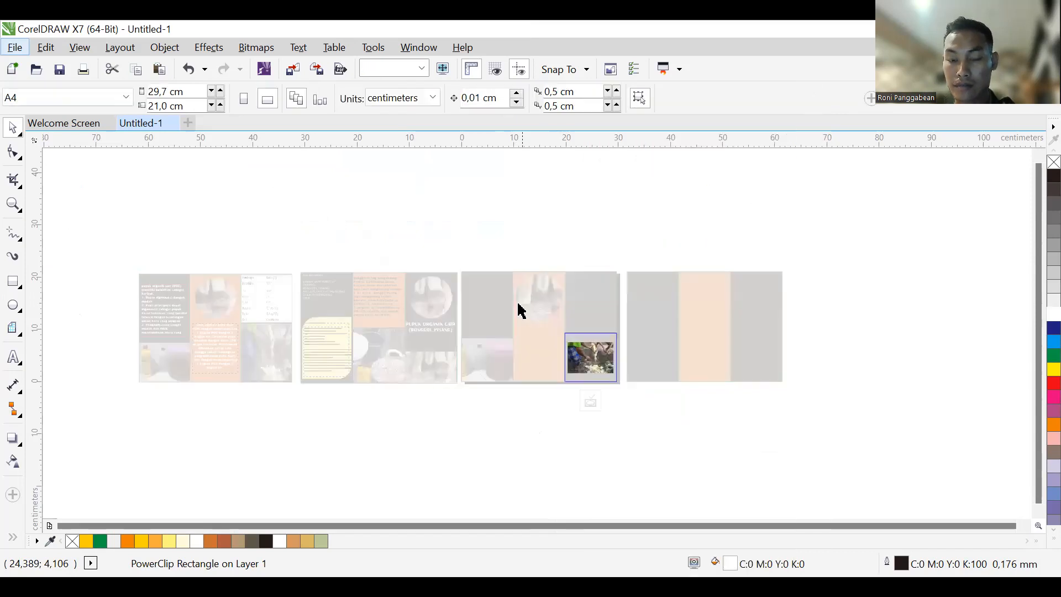
click(589, 362)
drag(614, 337, 642, 399)
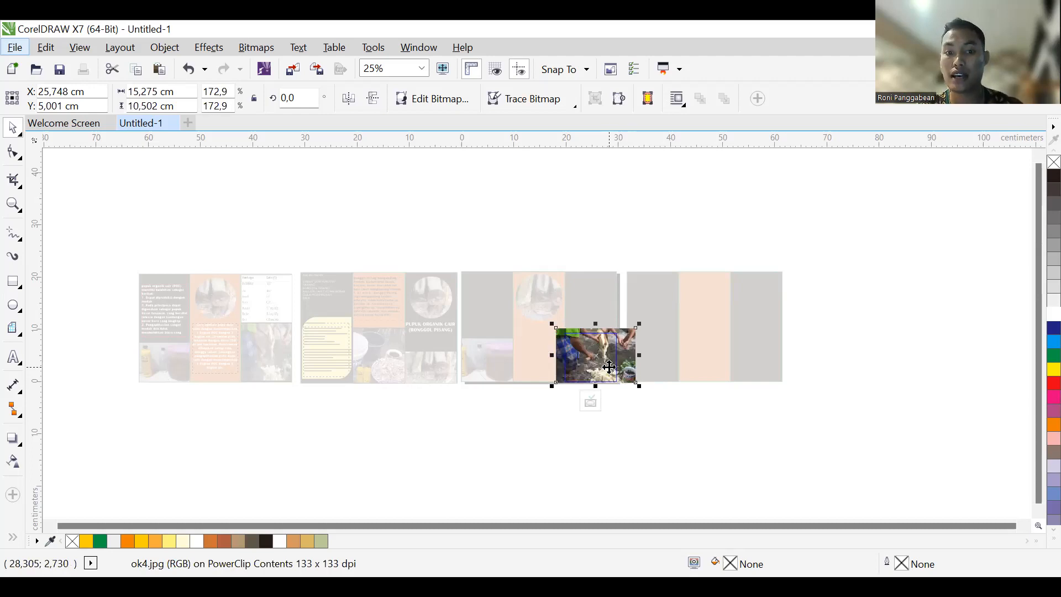
right_click(601, 318)
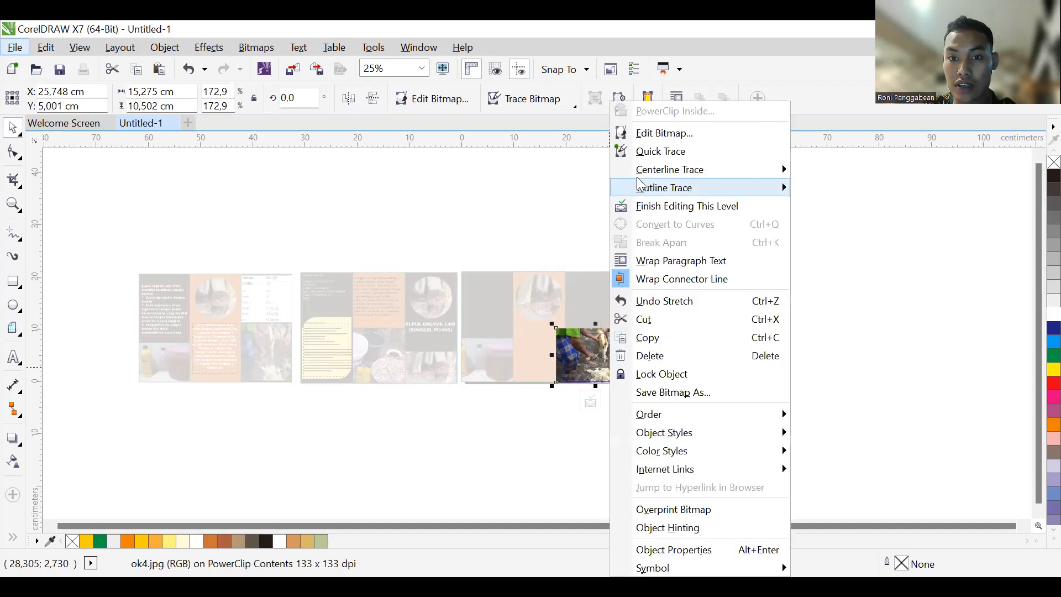
click(649, 208)
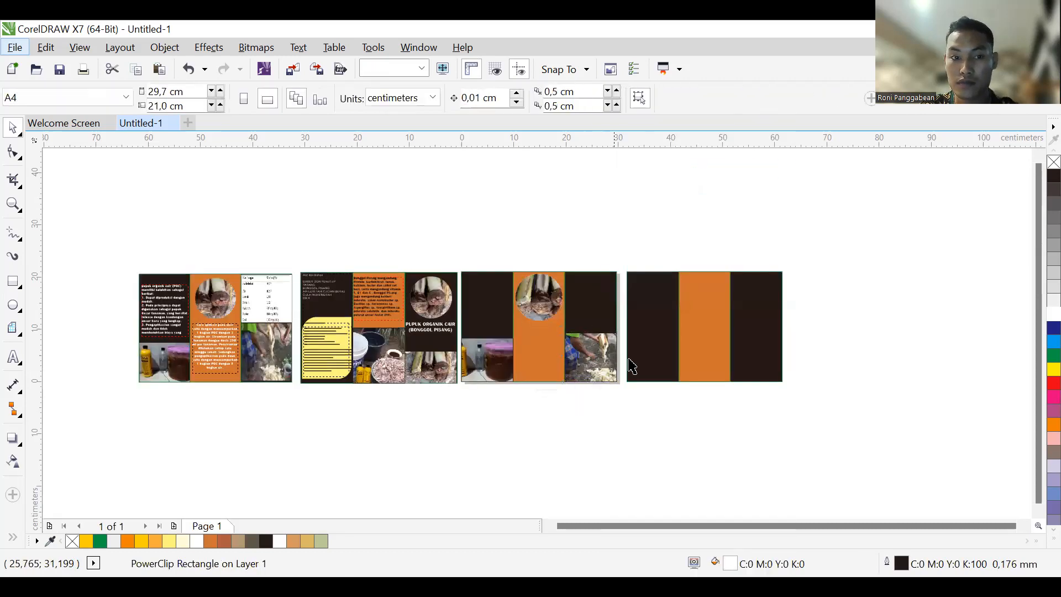
click(329, 349)
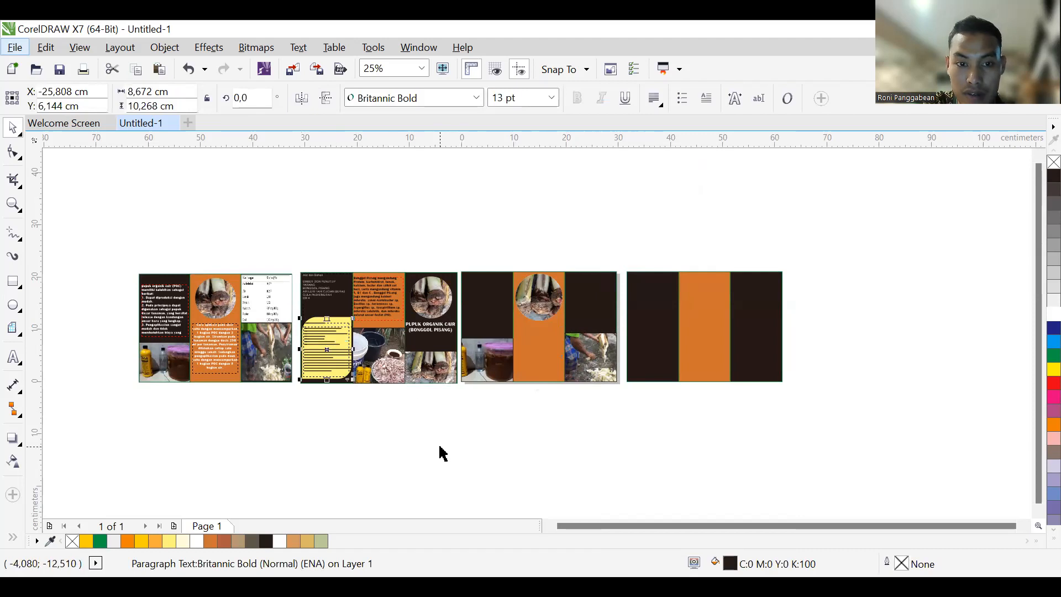
scroll(442, 453, up, 2)
click(250, 195)
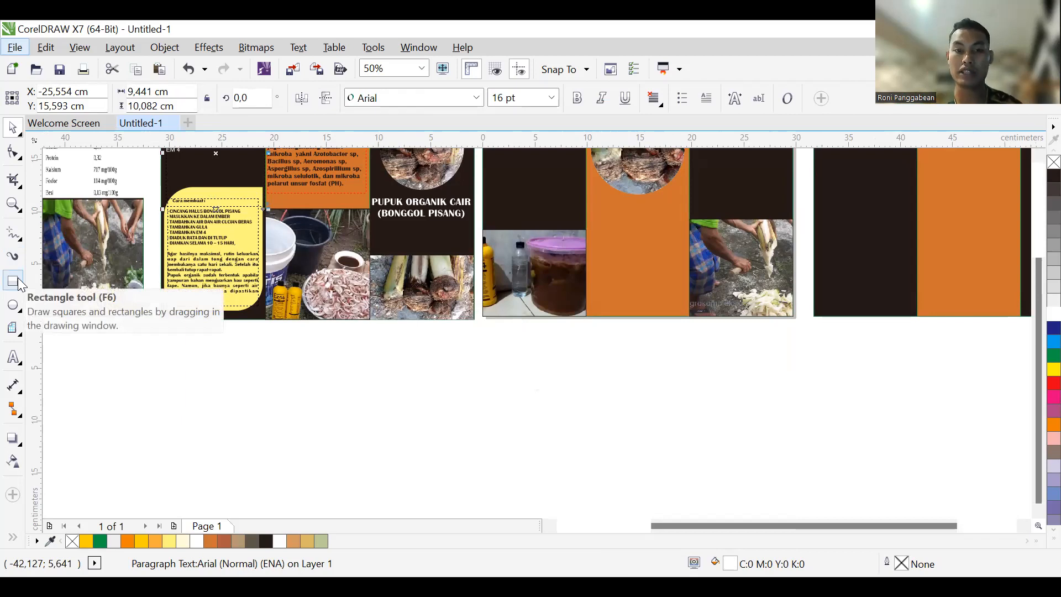
click(369, 331)
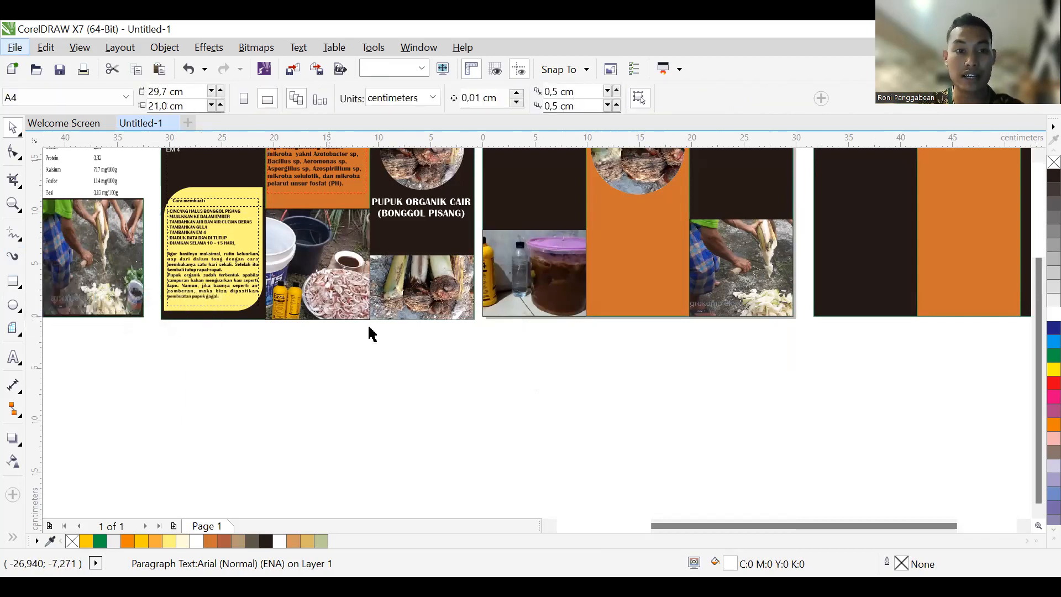
scroll(517, 326, down, 2)
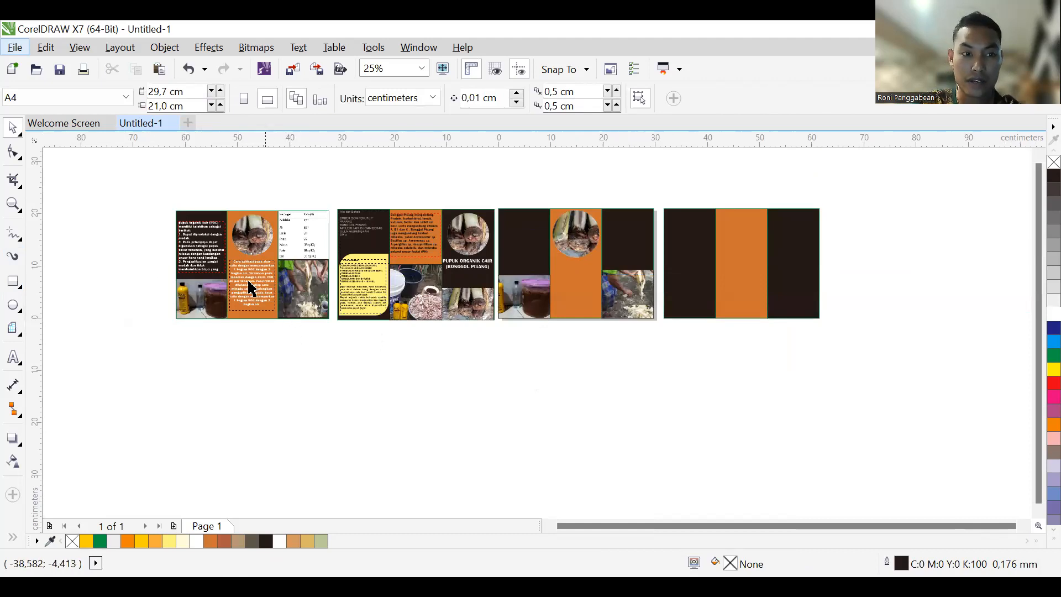
Step: Copy the white paragraph on the POC advantages from the original brochure into the upper left black column of the first new layout
click(208, 254)
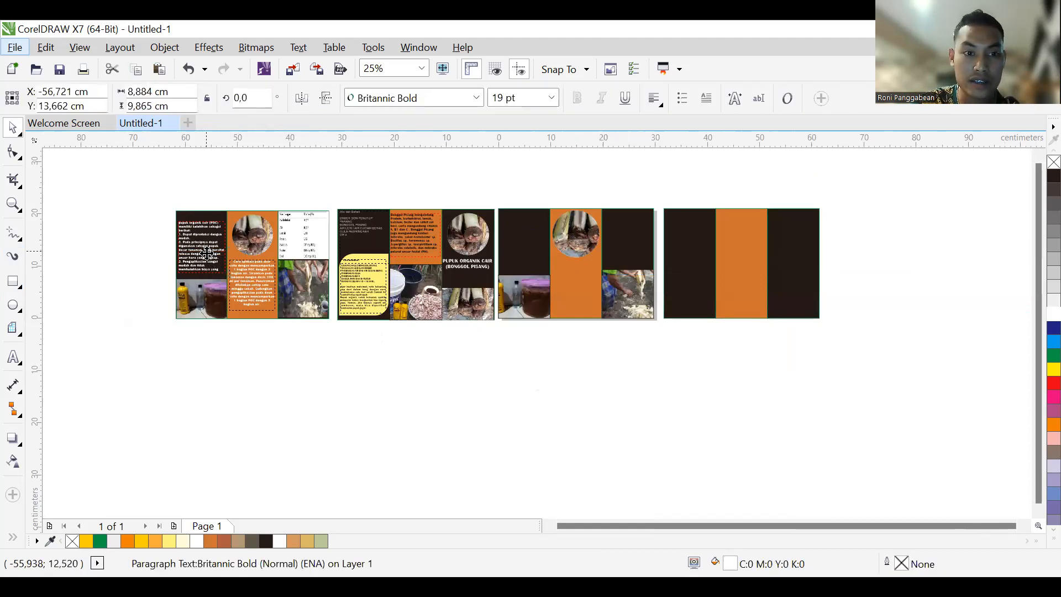
drag(208, 255, 522, 239)
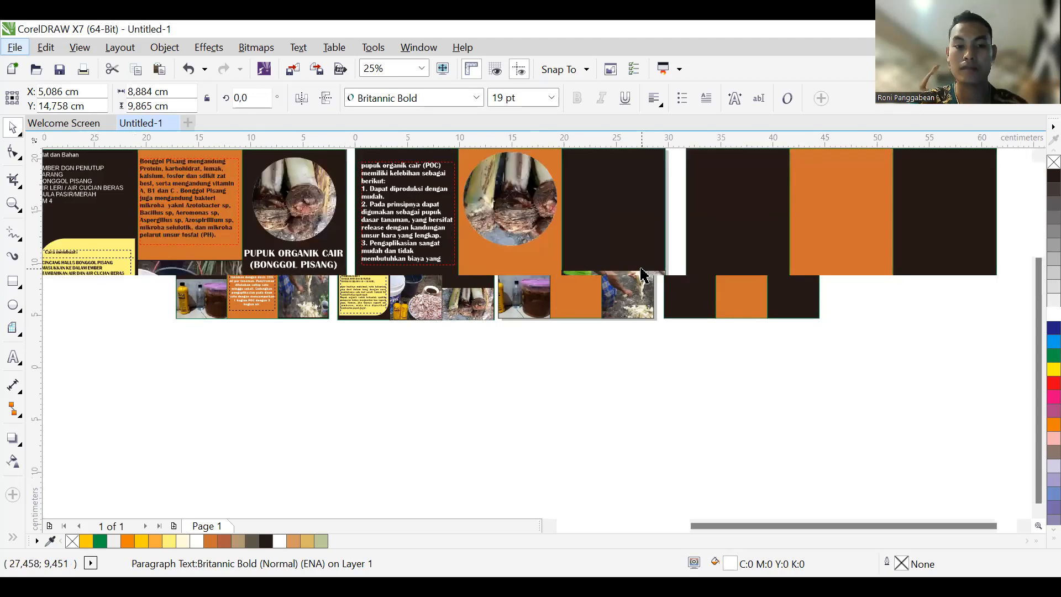
scroll(643, 274, down, 1)
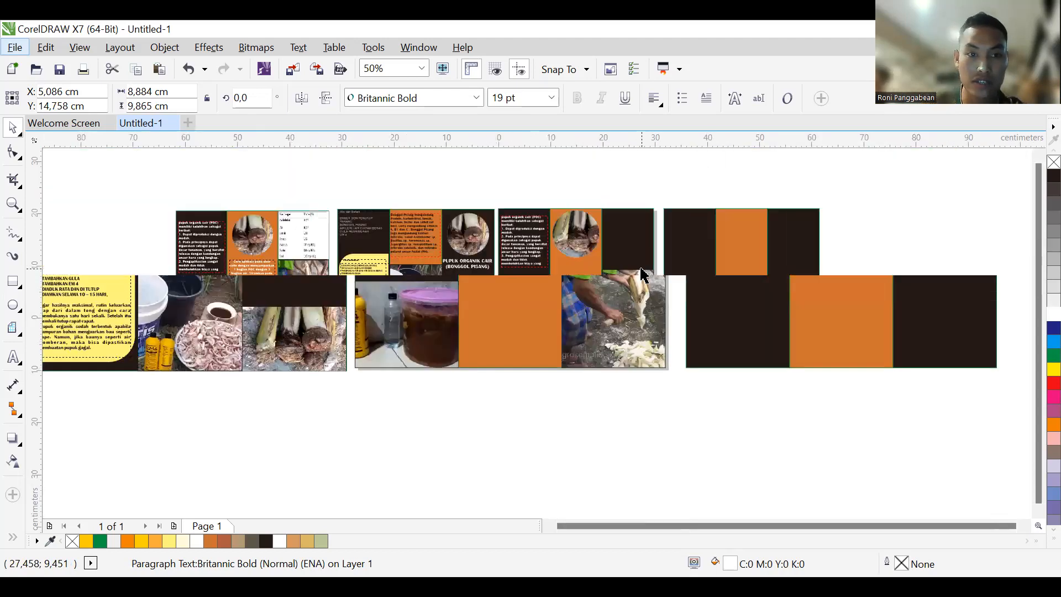
click(343, 367)
Step: Copy the original's application-instructions paragraph into the new layout's orange column and shift it about 1 cm down below the circle
click(253, 288)
drag(257, 288, 580, 293)
right_click(580, 293)
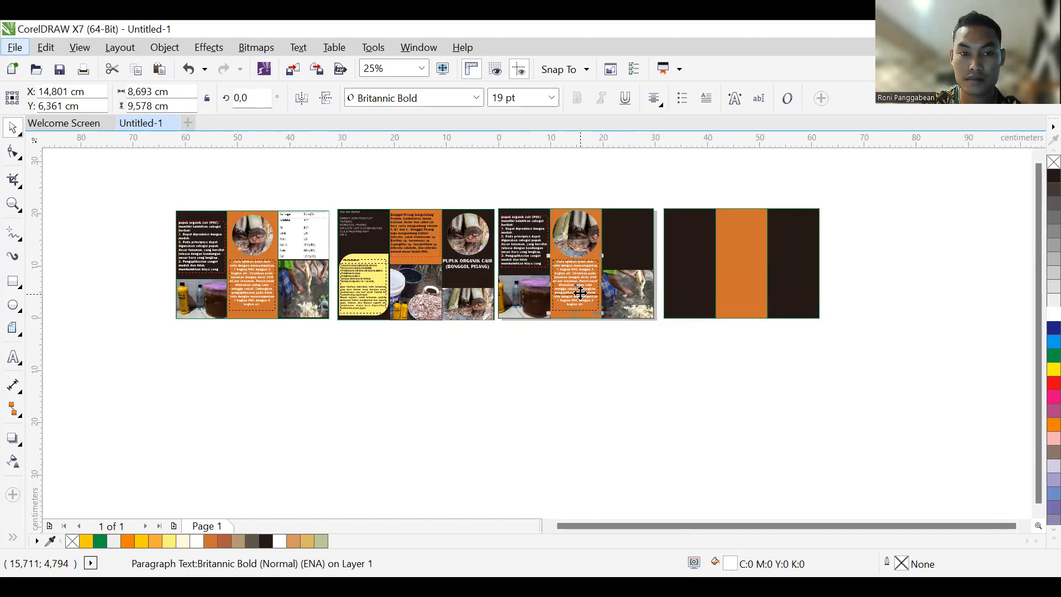
drag(580, 296, 582, 299)
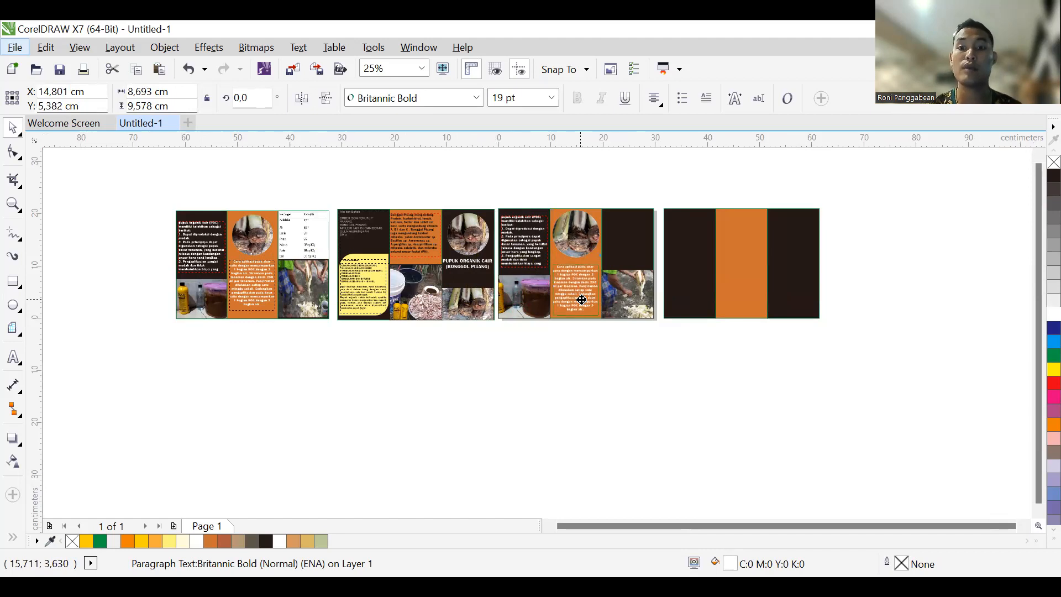
click(590, 350)
scroll(599, 340, up, 3)
scroll(608, 342, down, 2)
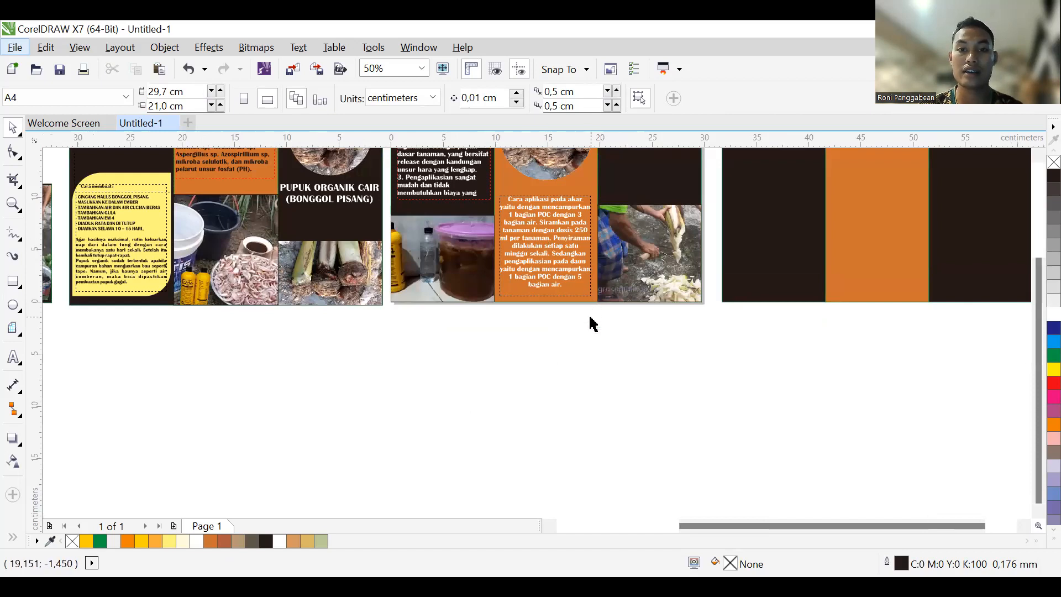
scroll(585, 332, down, 2)
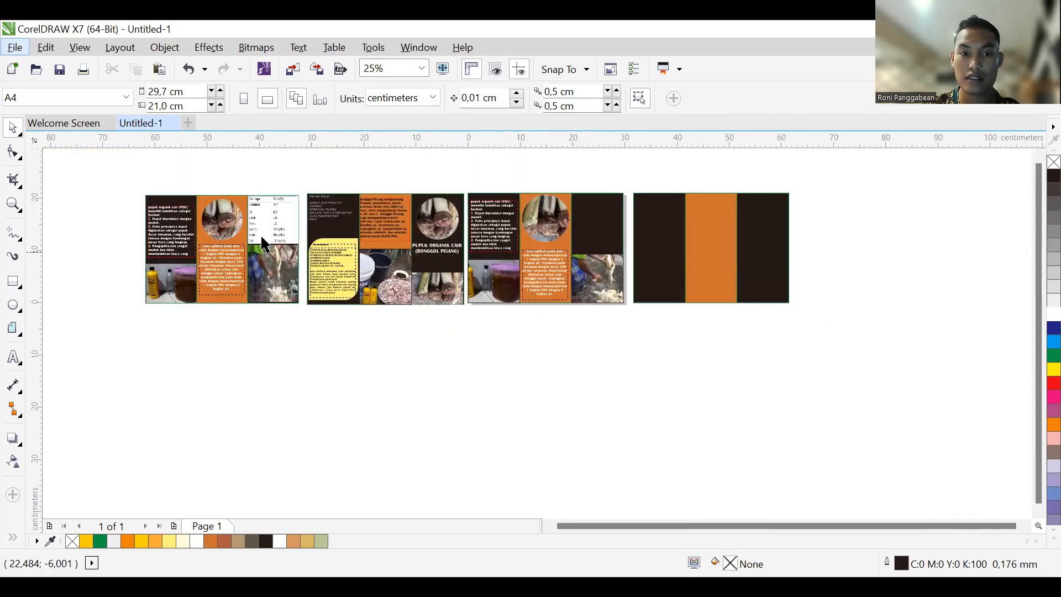
click(261, 238)
click(431, 352)
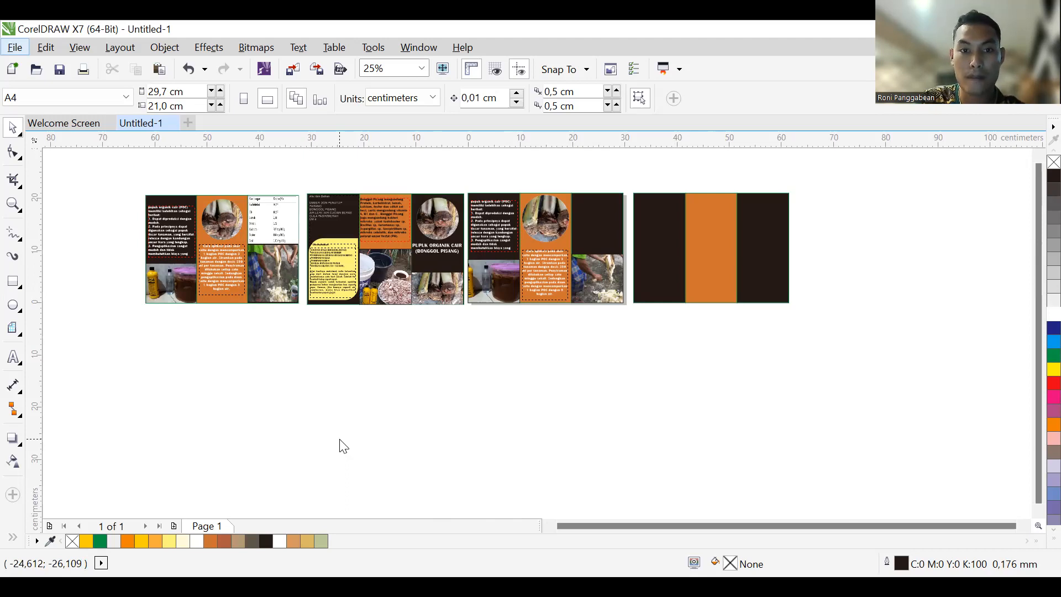
Step: Import the ok3 table picture onto the empty area below the first new layout
key(ctrl+i)
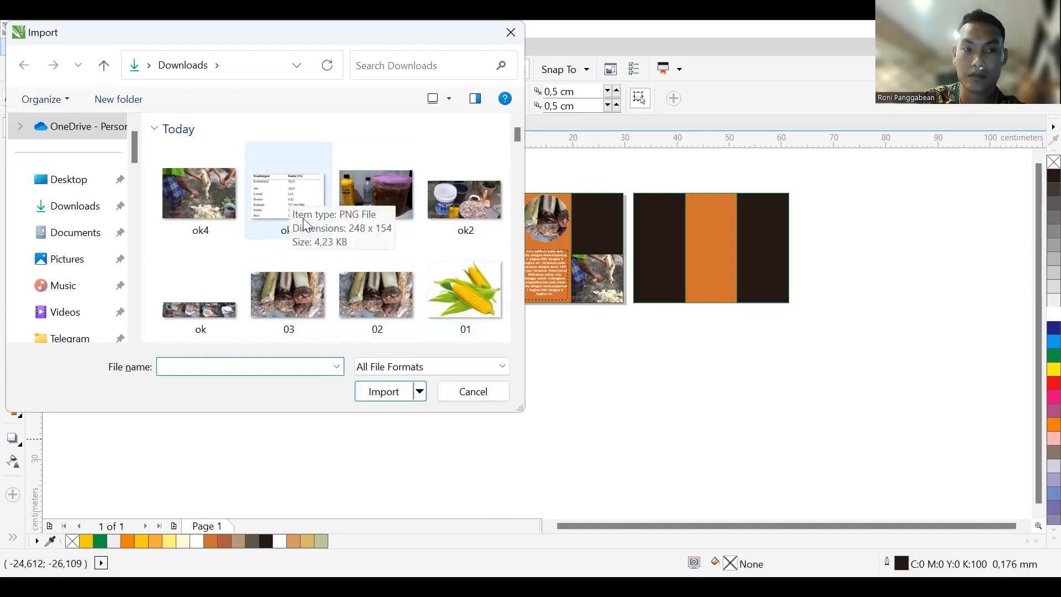
click(290, 189)
double_click(291, 189)
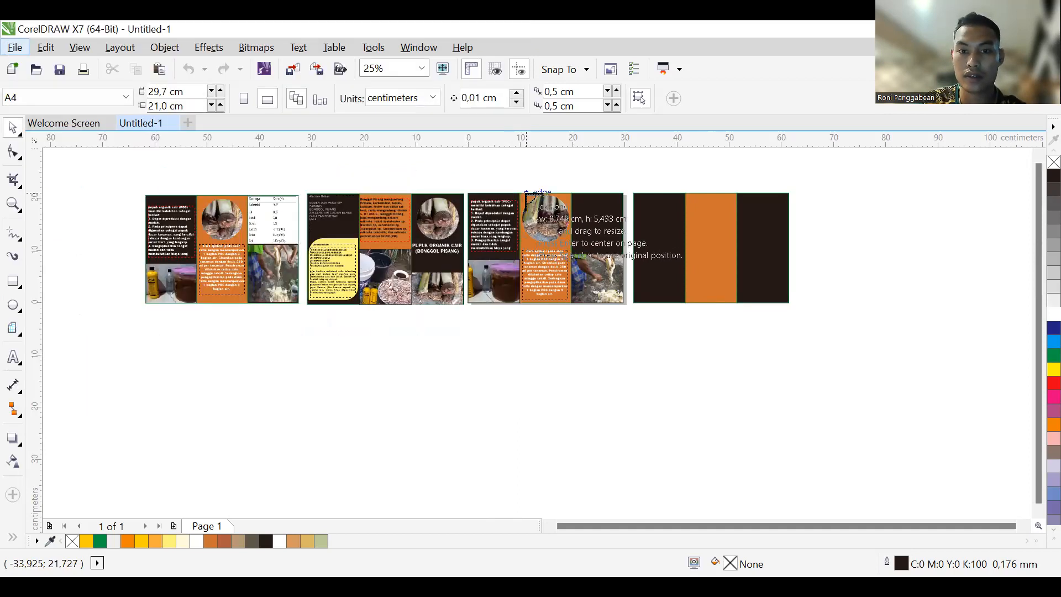
click(559, 317)
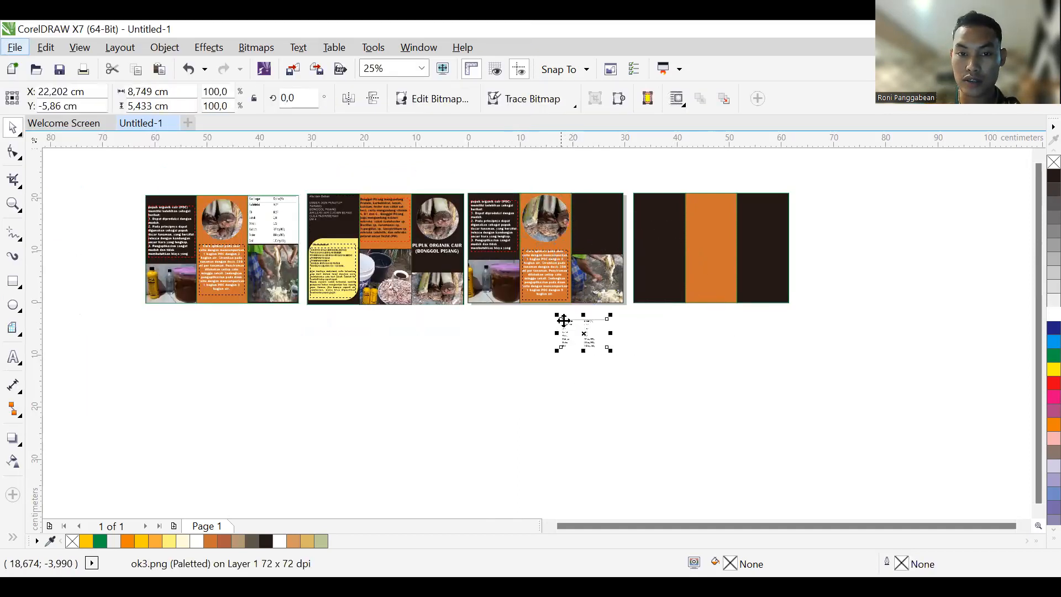
click(495, 339)
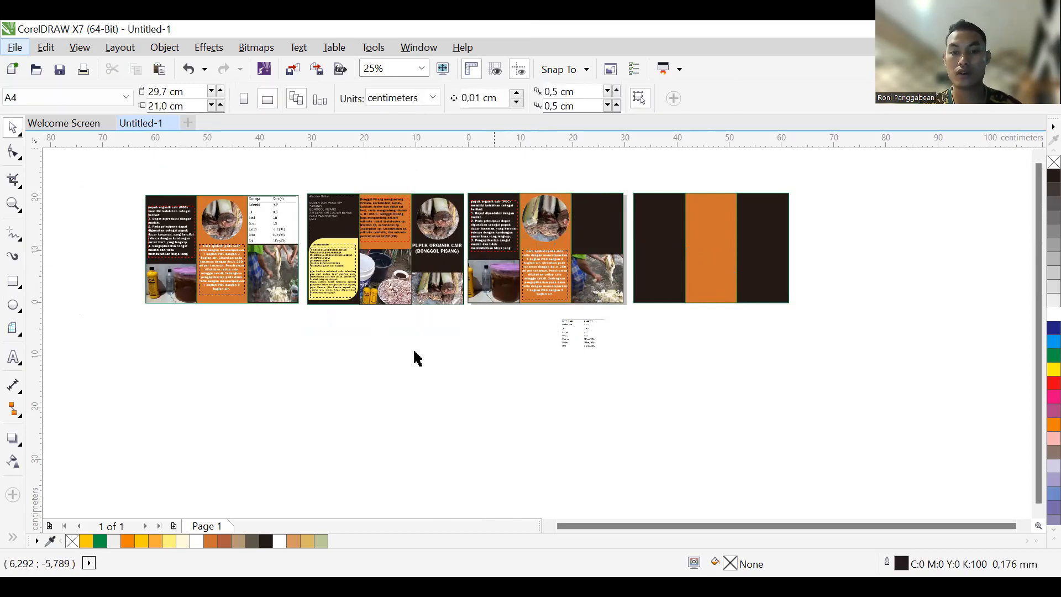
Step: Draw a rectangle about 9.9 × 11.1 cm over the black area above the photo in the third column and fill it white
click(12, 293)
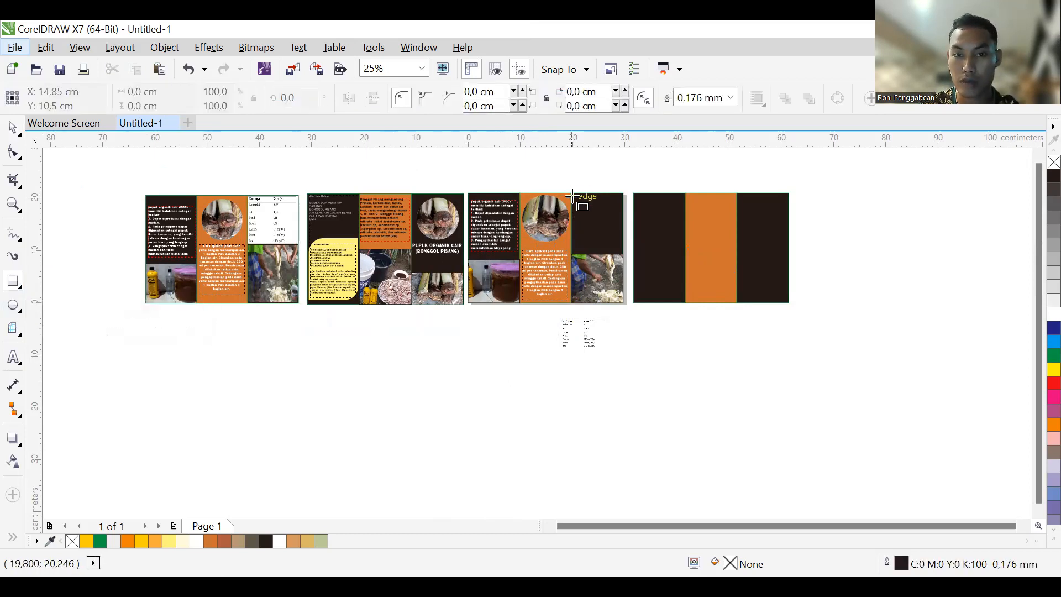
mouse_move(572, 194)
mouse_down()
mouse_move(578, 218)
mouse_move(633, 255)
mouse_move(625, 252)
mouse_up()
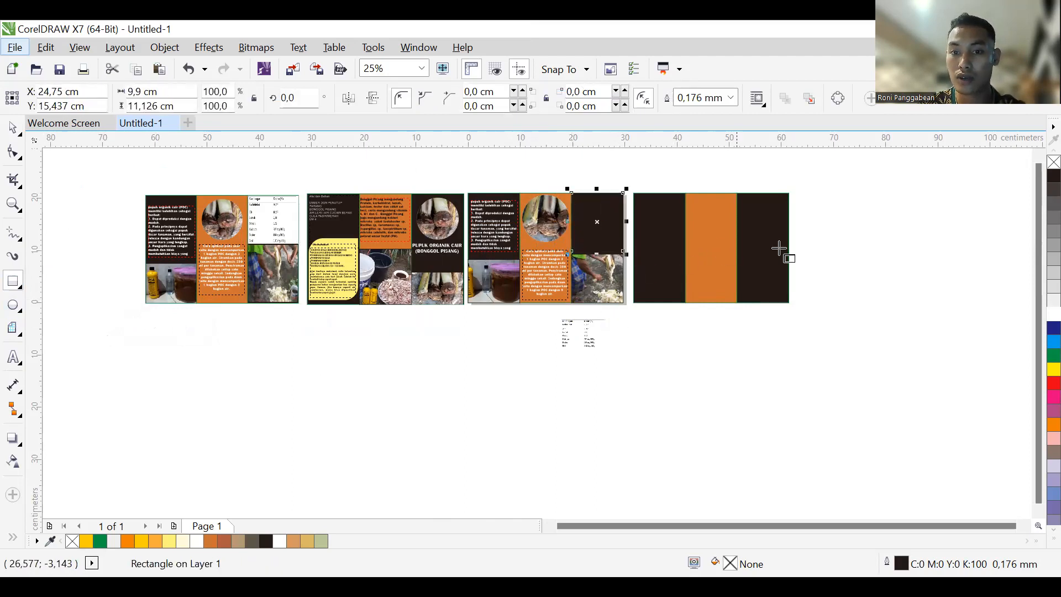
click(1052, 314)
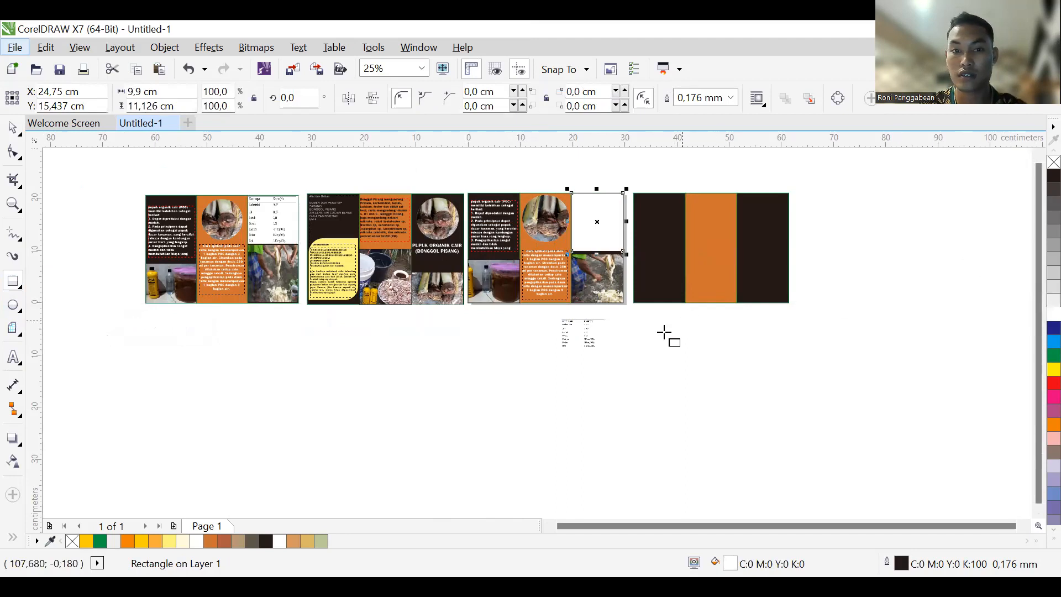
Step: PowerClip the ok3 table picture inside the new white rectangle
click(13, 128)
click(576, 326)
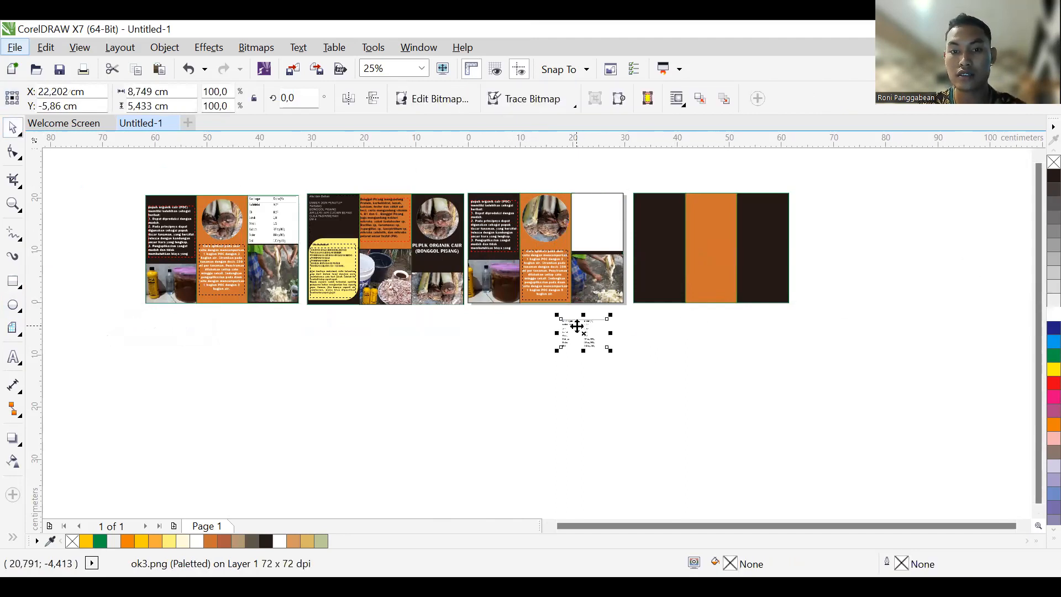
right_click(577, 329)
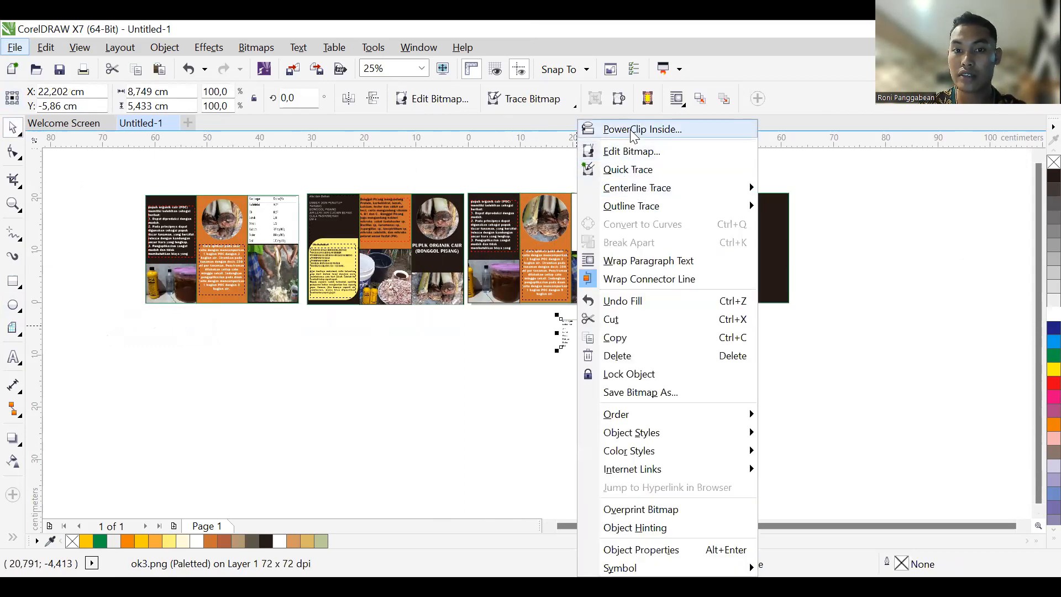
click(635, 135)
click(590, 216)
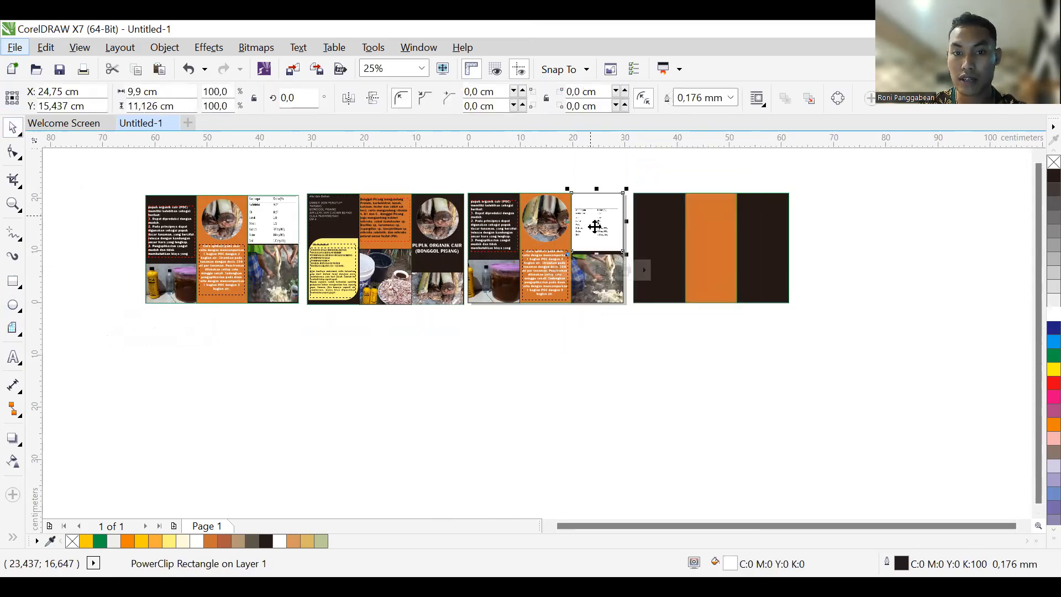
Step: Edit the rectangle's PowerClip contents, stretching the ok3 table to about 8.5 × 6.8 cm against the frame's upper edge
right_click(596, 230)
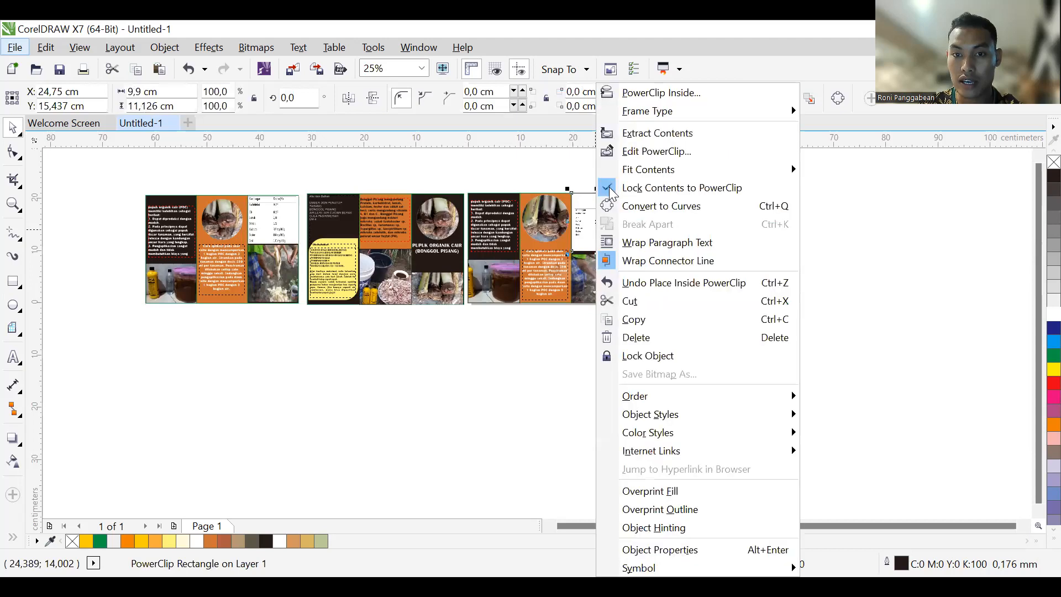
click(614, 217)
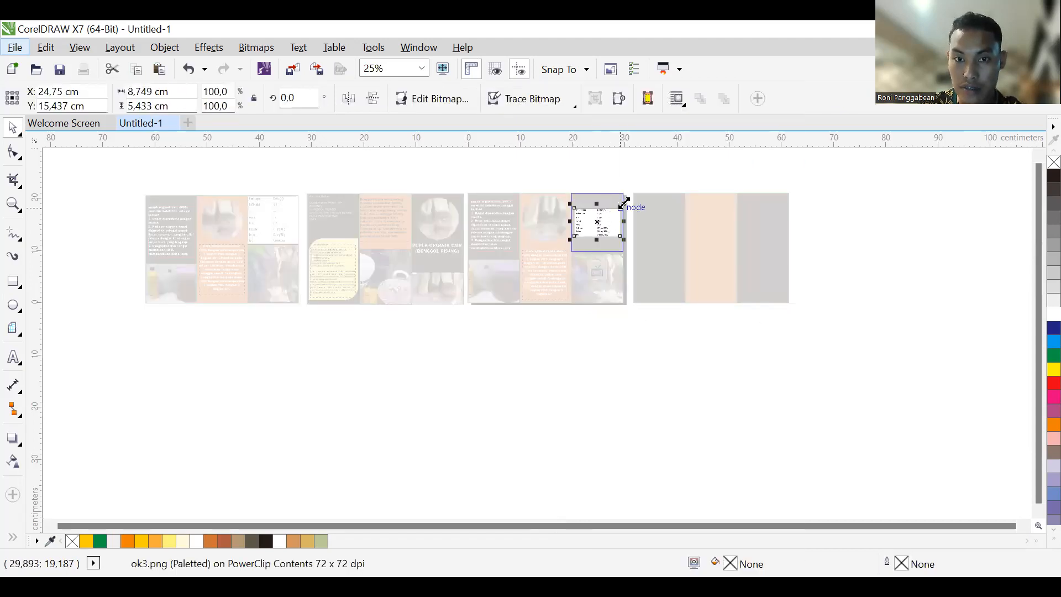
drag(623, 200, 601, 185)
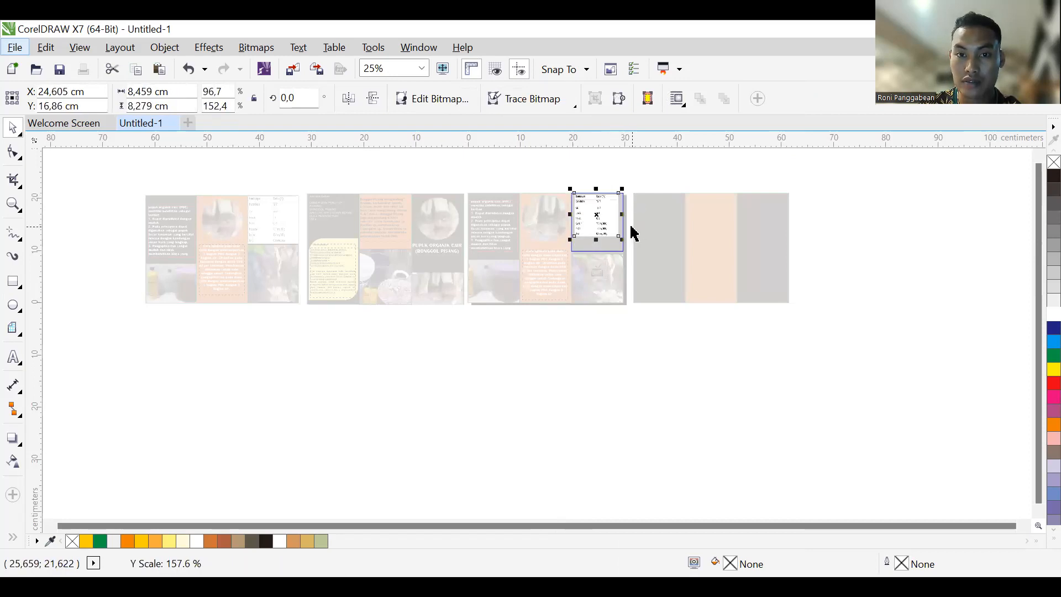
drag(597, 240, 599, 231)
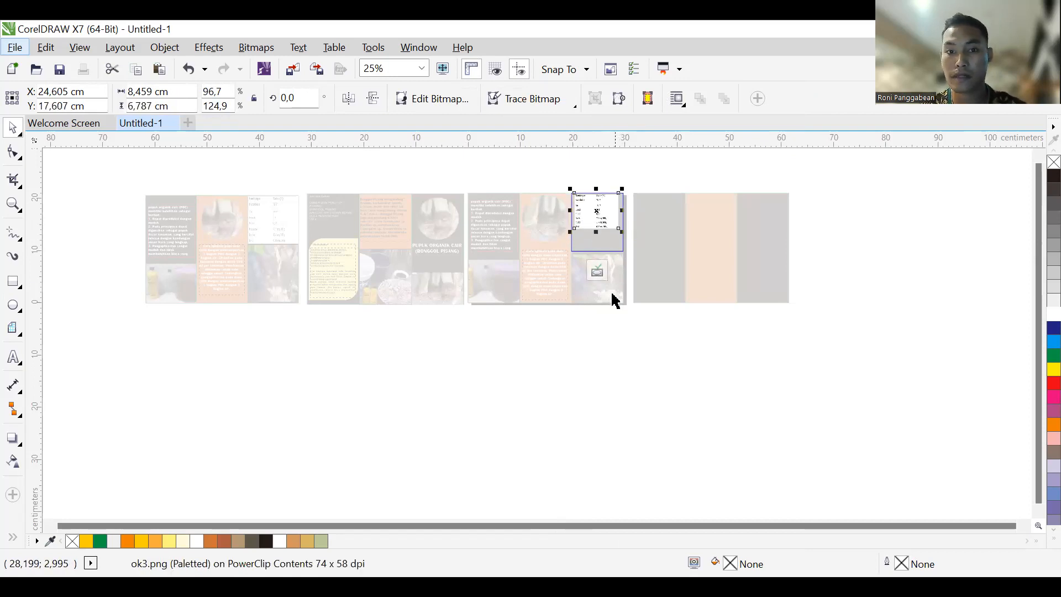
click(610, 321)
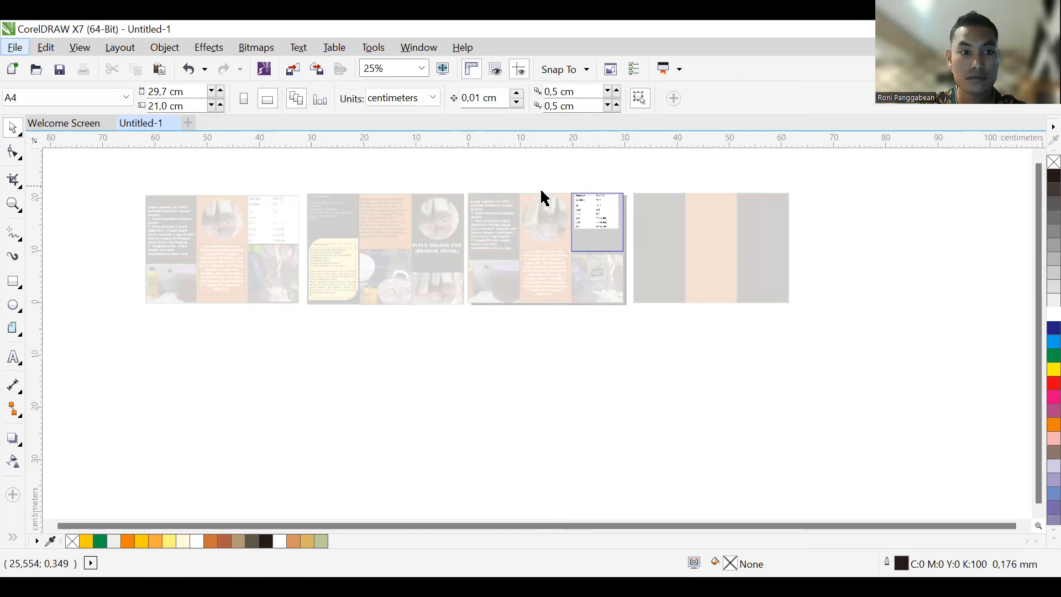
Step: Enlarge the clipped ok3 table to about 9.3 × 7.5 cm and finish editing the PowerClip
click(587, 217)
right_click(585, 213)
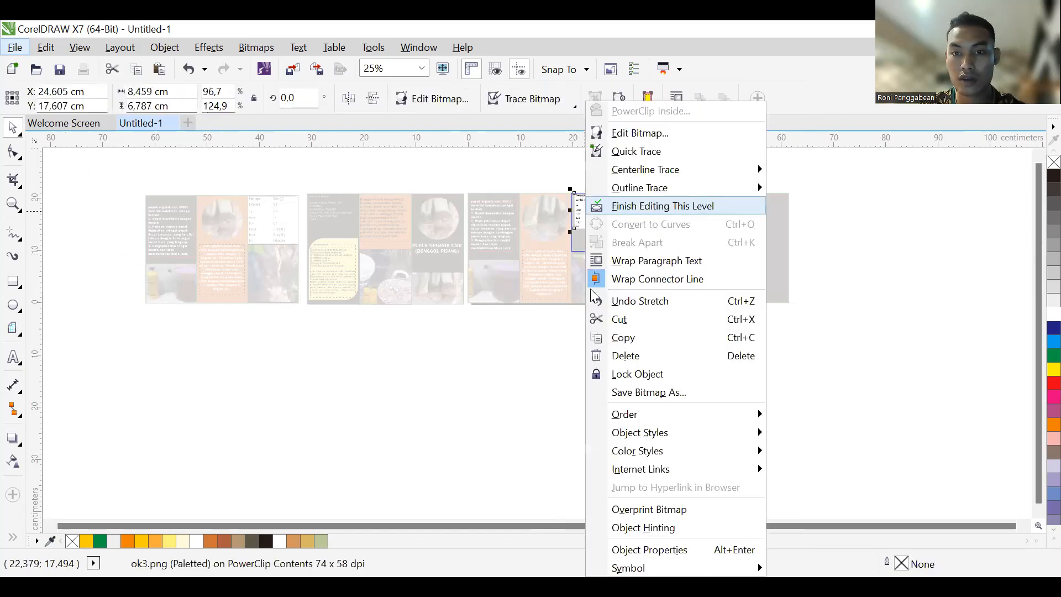
click(597, 220)
click(621, 230)
drag(620, 232, 627, 236)
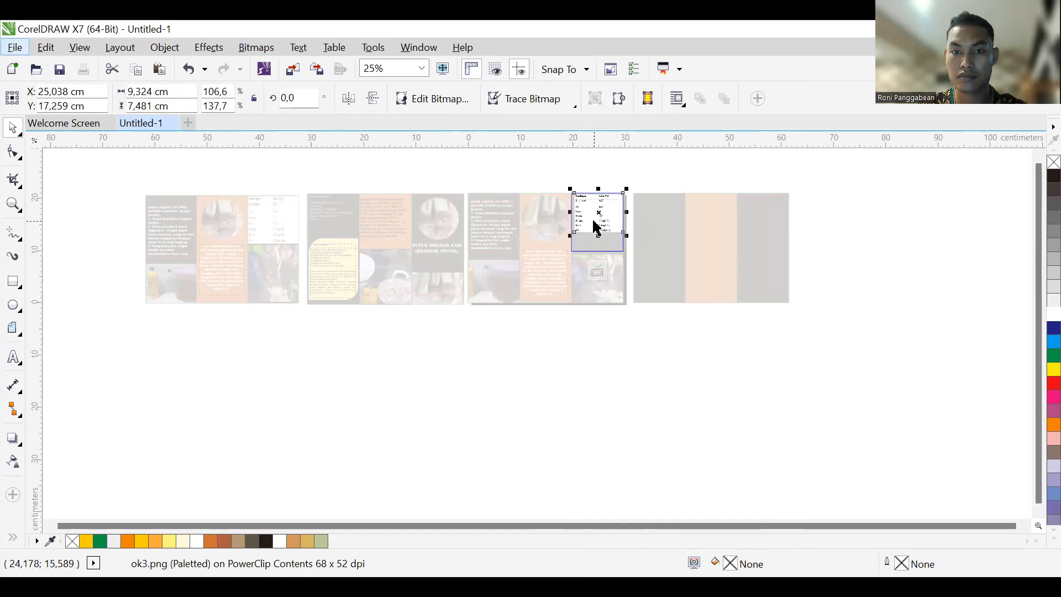
right_click(596, 227)
click(635, 208)
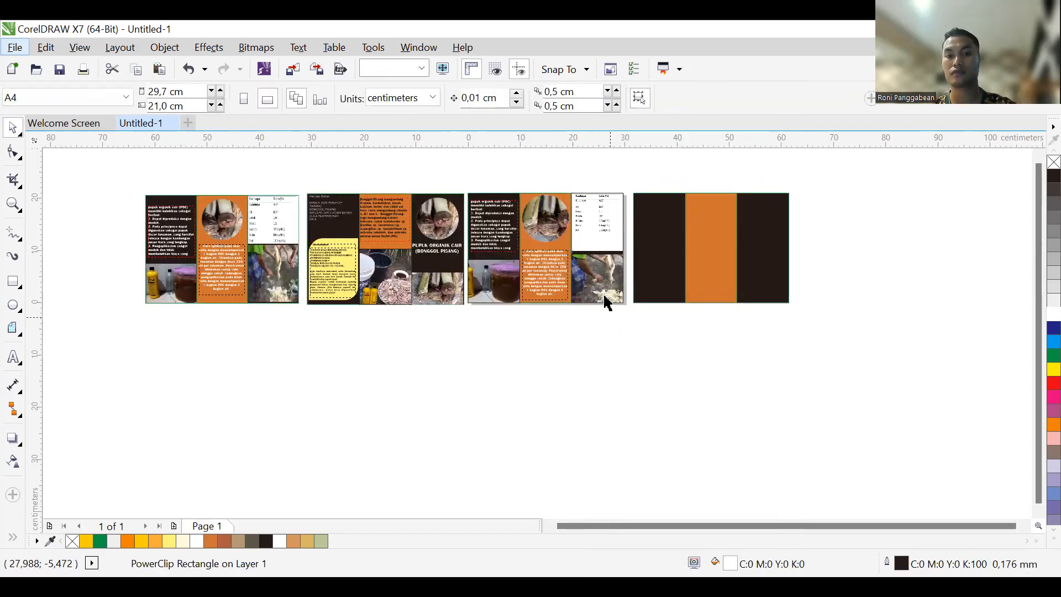
Step: Shorten the ok3 table's PowerClip frame to about 7.6 cm high, then delete the frame with its contents
drag(597, 253, 601, 237)
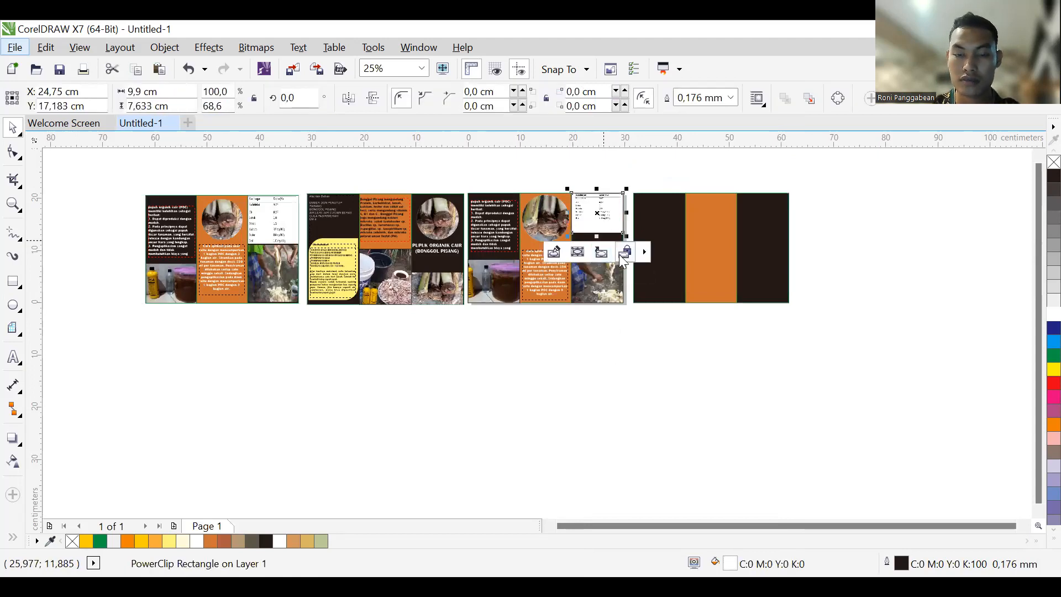
click(605, 208)
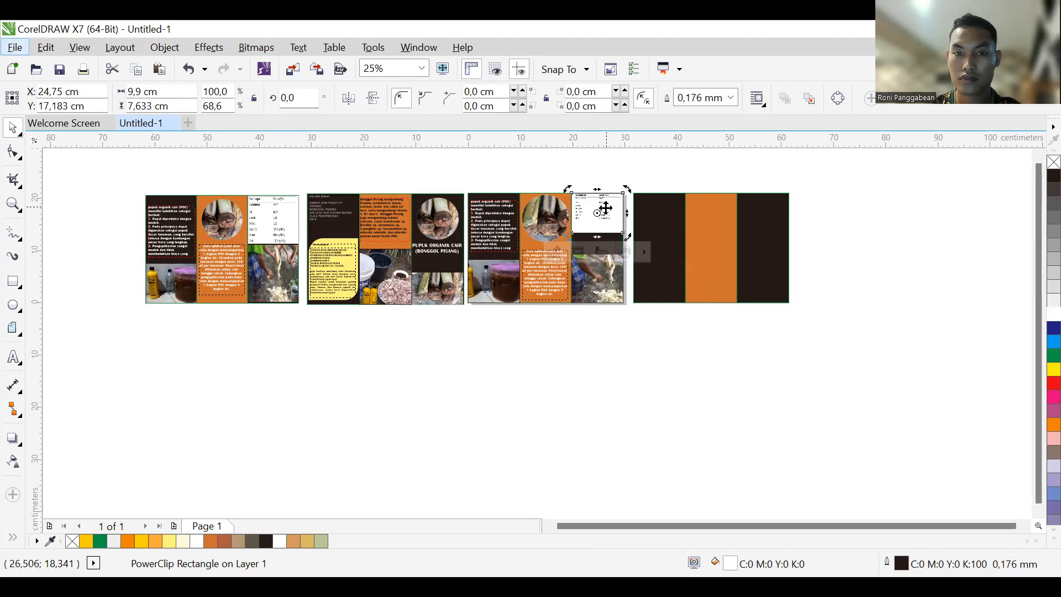
key(Delete)
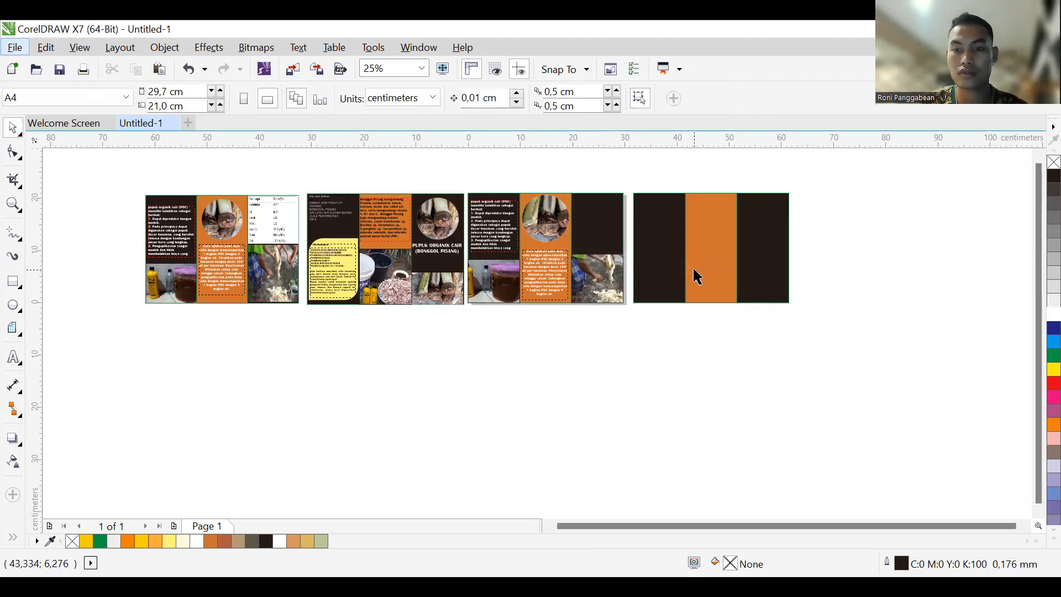
right_click(549, 368)
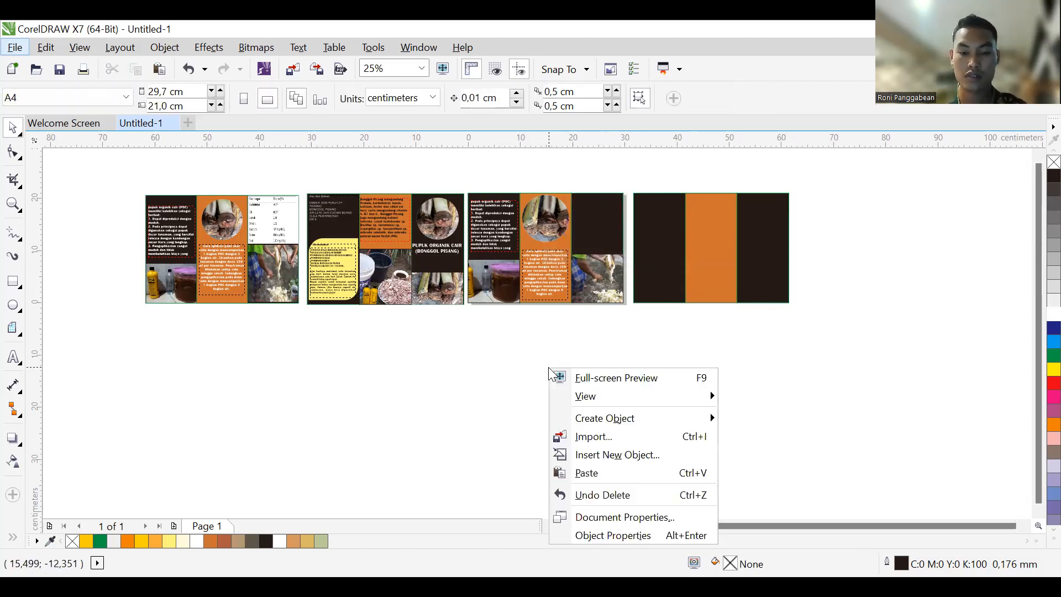
click(501, 357)
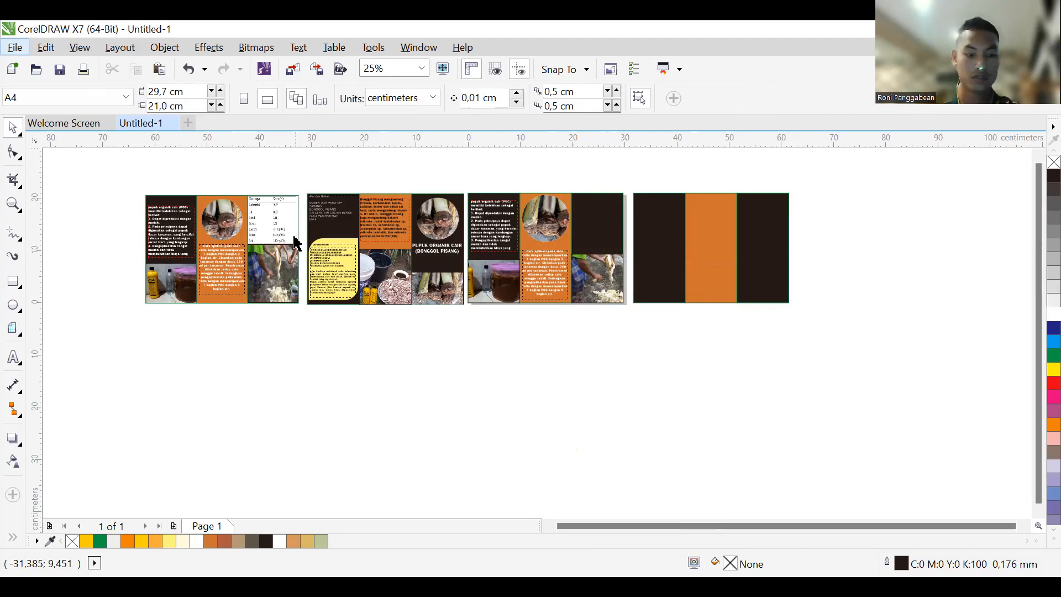
Step: Import the ok3 table picture directly onto the black area above the photo in the first new layout's third column
key(ctrl+i)
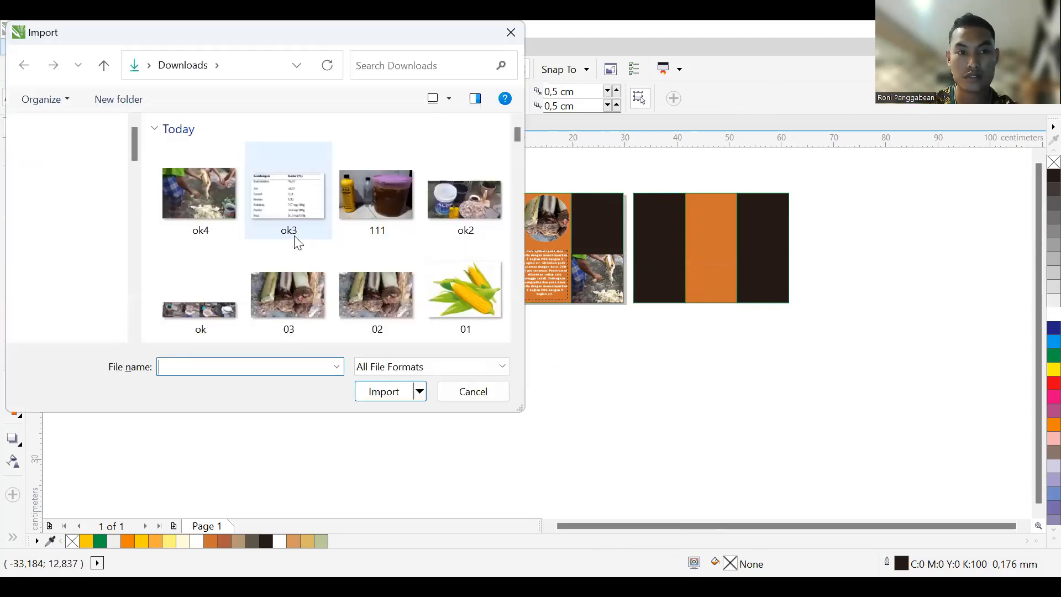
click(297, 242)
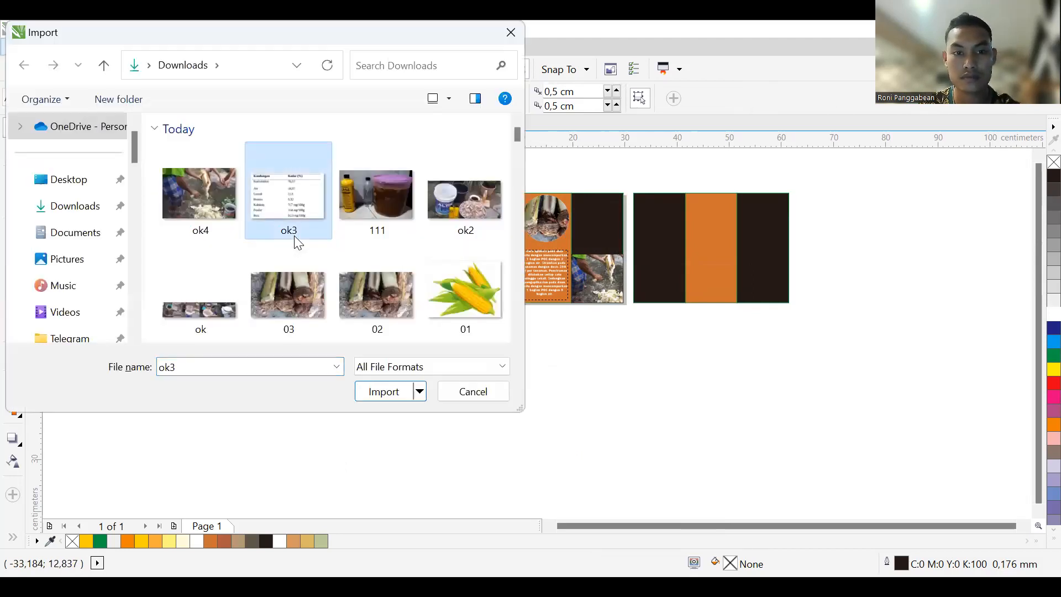
double_click(294, 235)
click(577, 206)
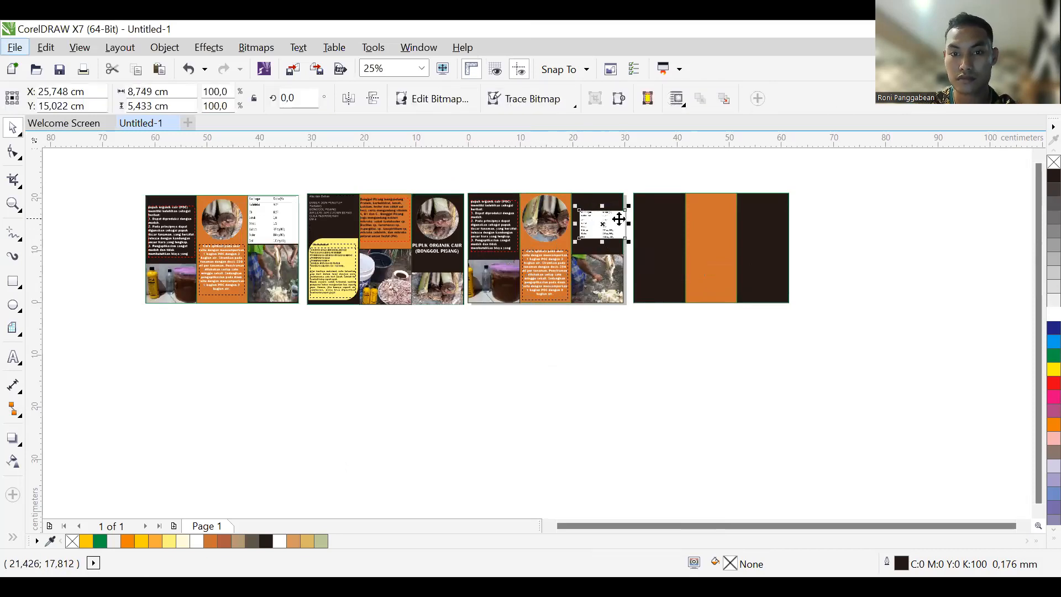
Step: Resize the ok3 table to about 9.9 × 7.4 cm to span the column and shift it about 1 cm down
drag(628, 224, 625, 250)
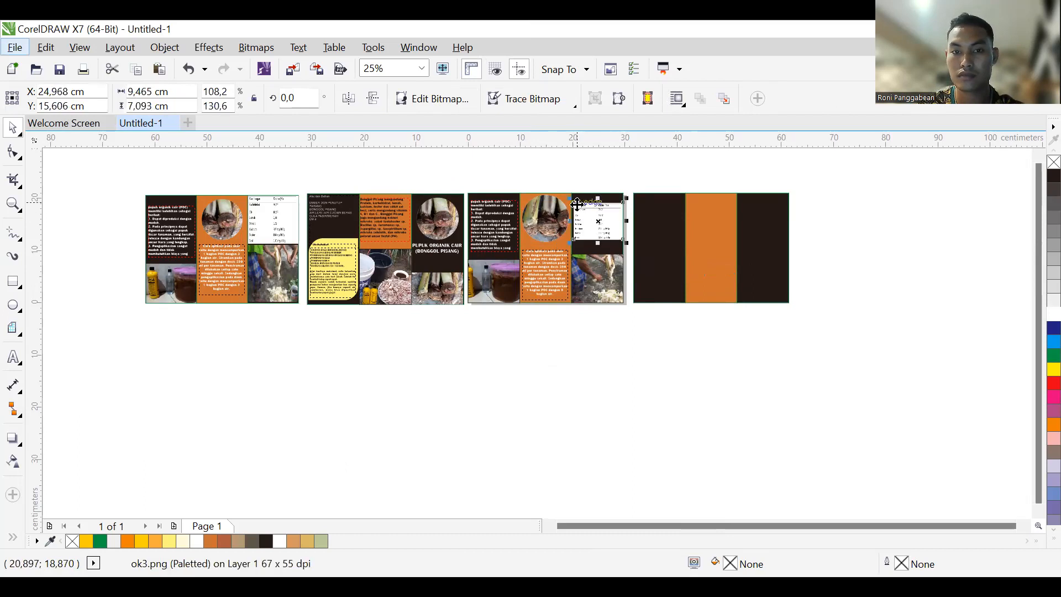
drag(568, 199, 566, 196)
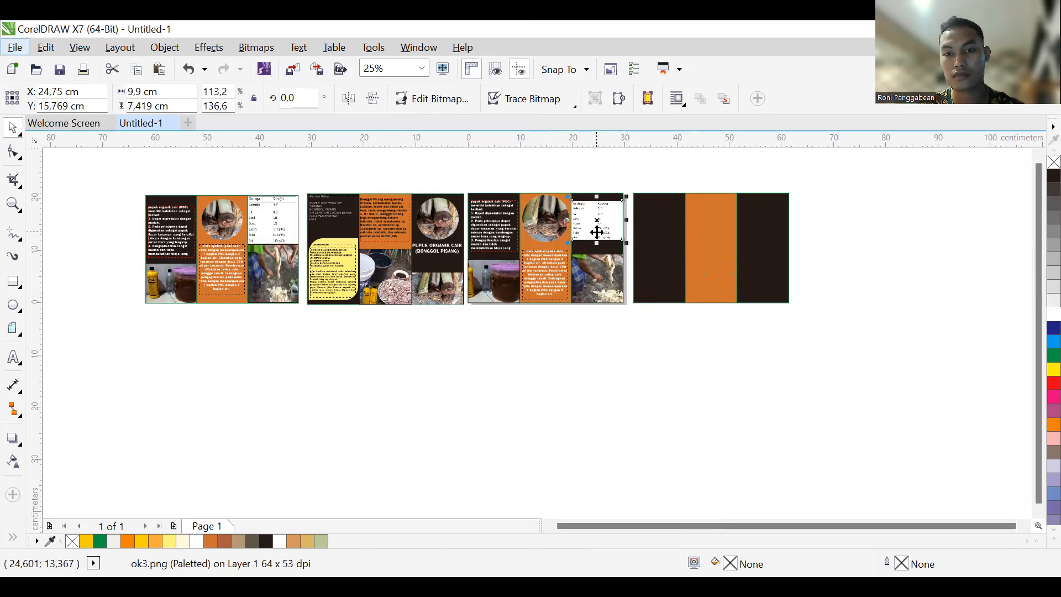
mouse_move(597, 233)
mouse_down()
mouse_move(595, 242)
mouse_move(589, 233)
mouse_up()
click(641, 328)
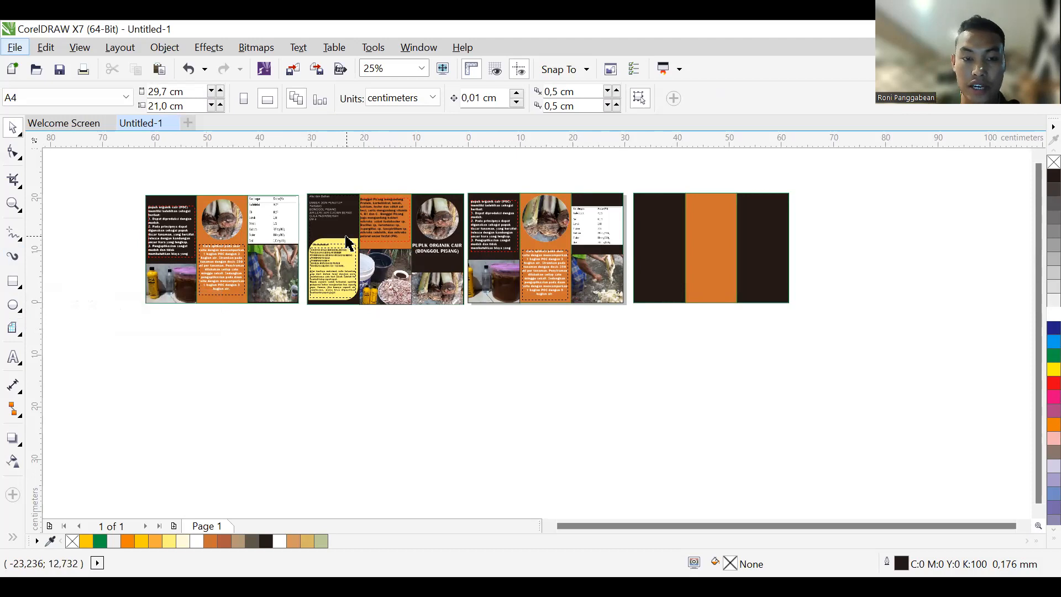
Step: Place the original brochure's small white details paragraph at the top of the second new layout's first black column
click(331, 213)
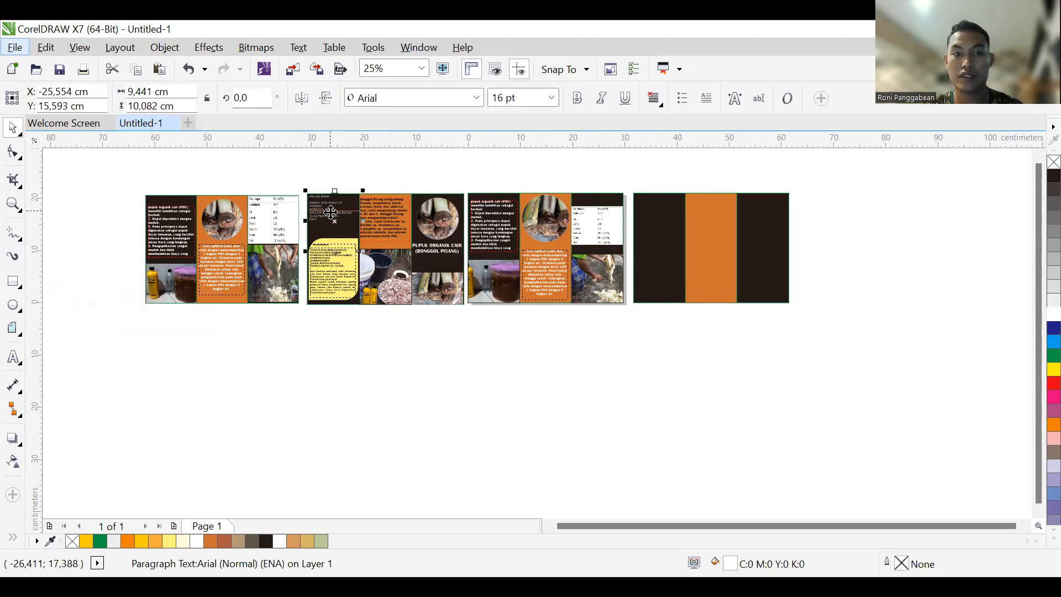
drag(342, 212, 656, 212)
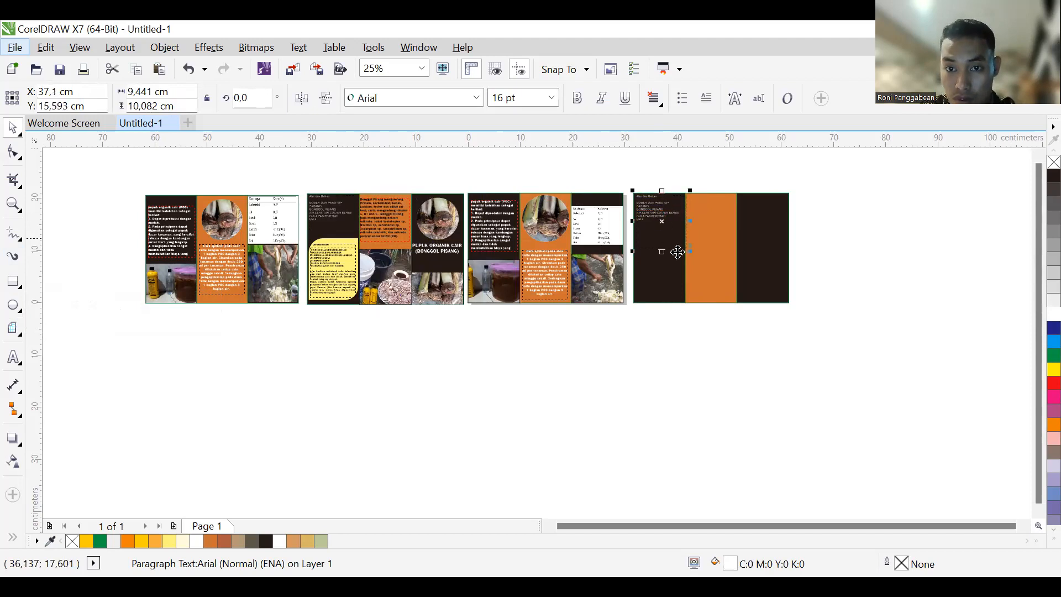
click(709, 386)
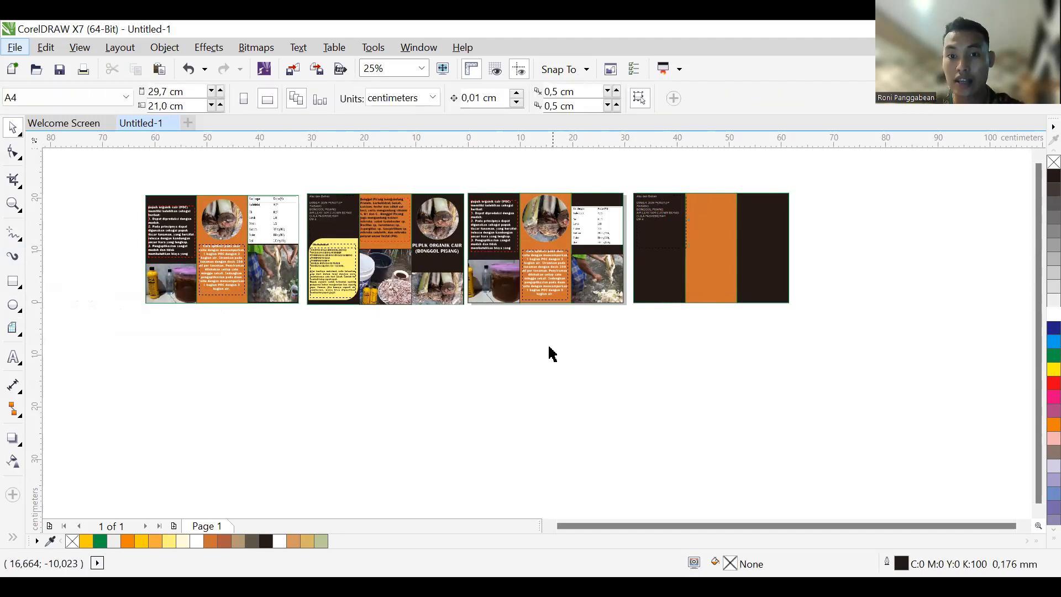
Step: Draw a rectangle about 9.9 × 10.5 cm over the lower half of the second layout's first column and fill it yellow
click(12, 282)
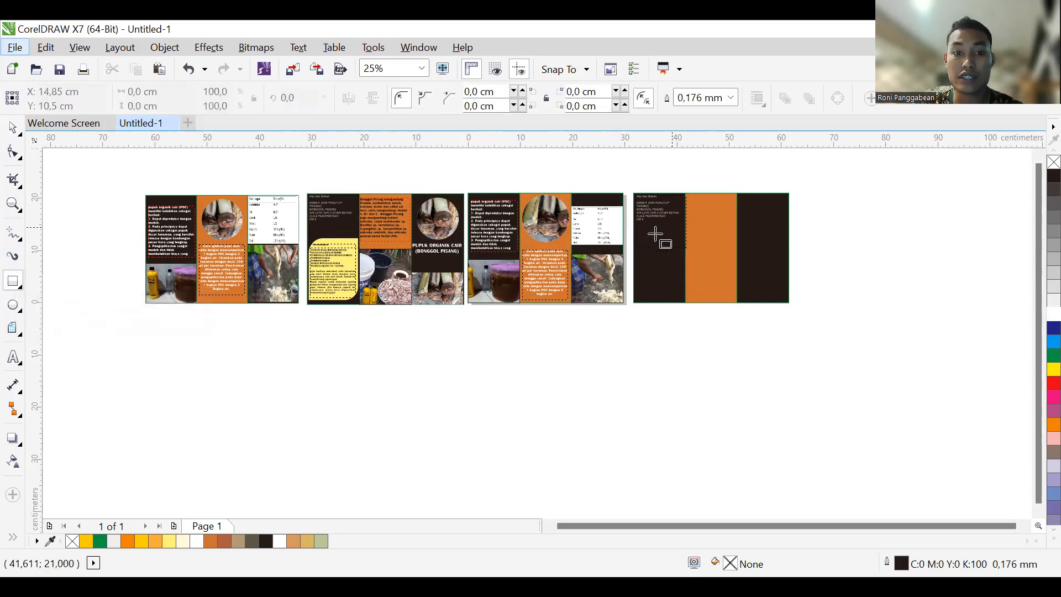
drag(634, 248, 688, 305)
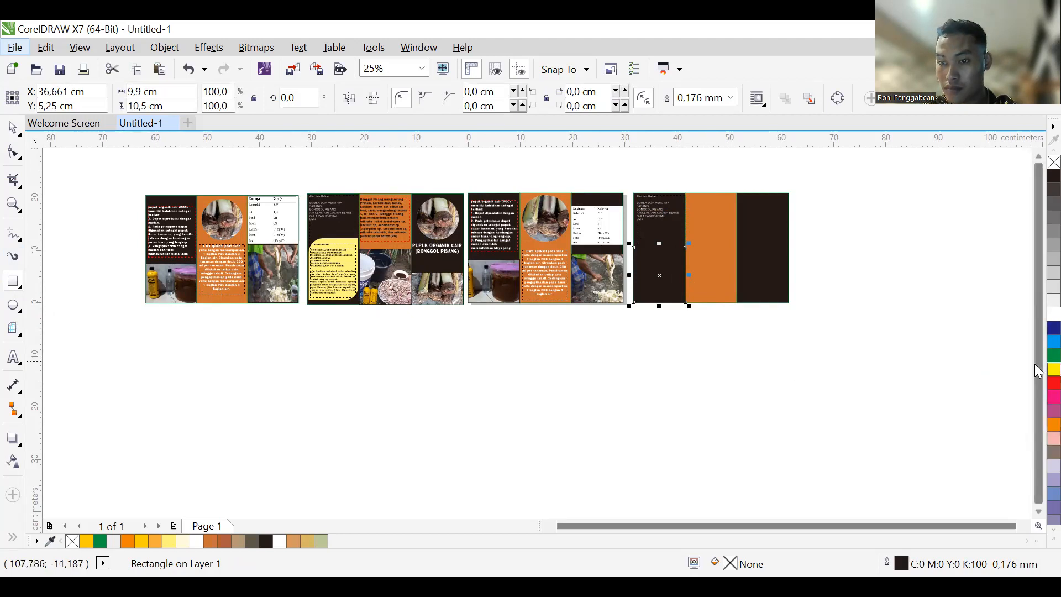
click(1053, 369)
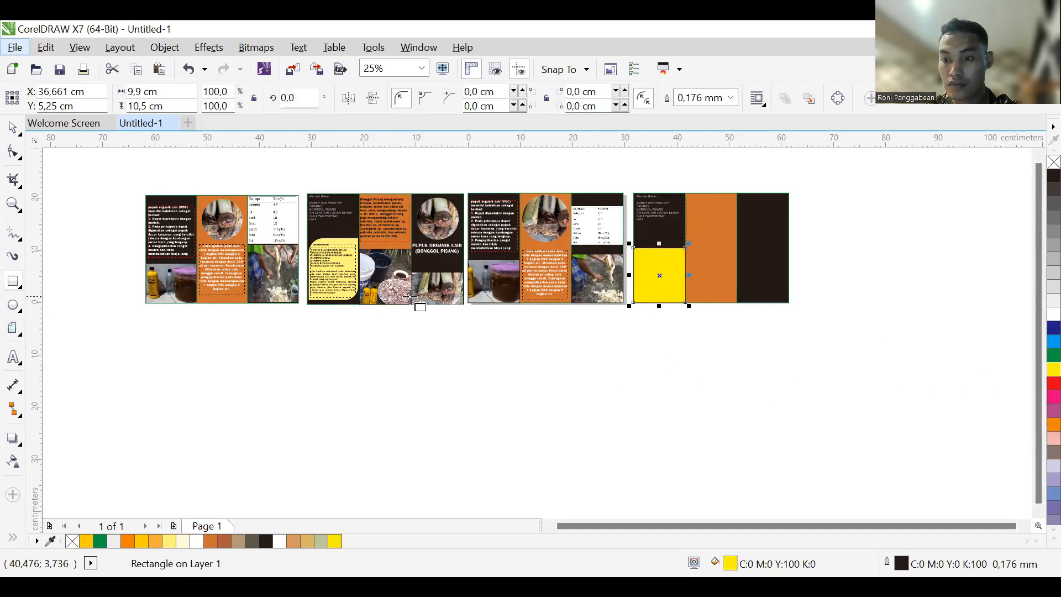
Step: Round the upper-left corner of the yellow rectangle in the second new layout to a radius of about 2.9 cm
click(14, 155)
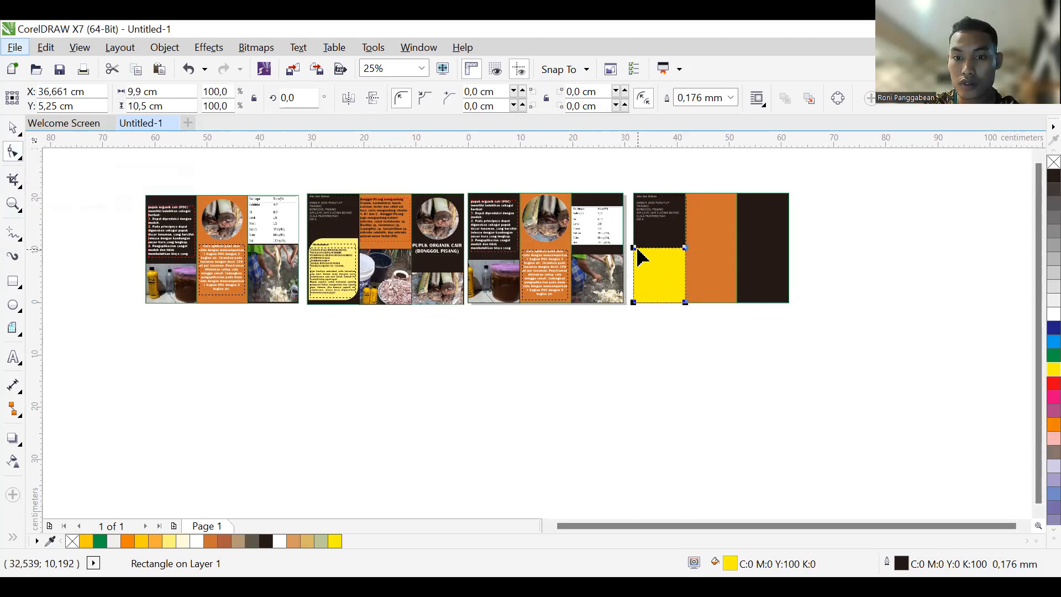
drag(636, 250, 648, 267)
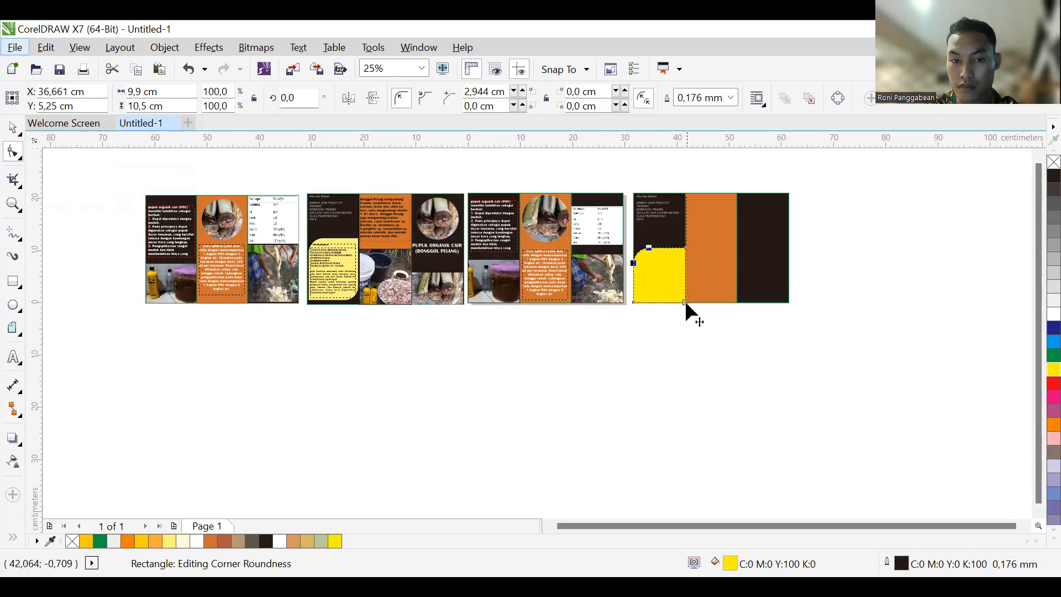
click(687, 303)
click(686, 303)
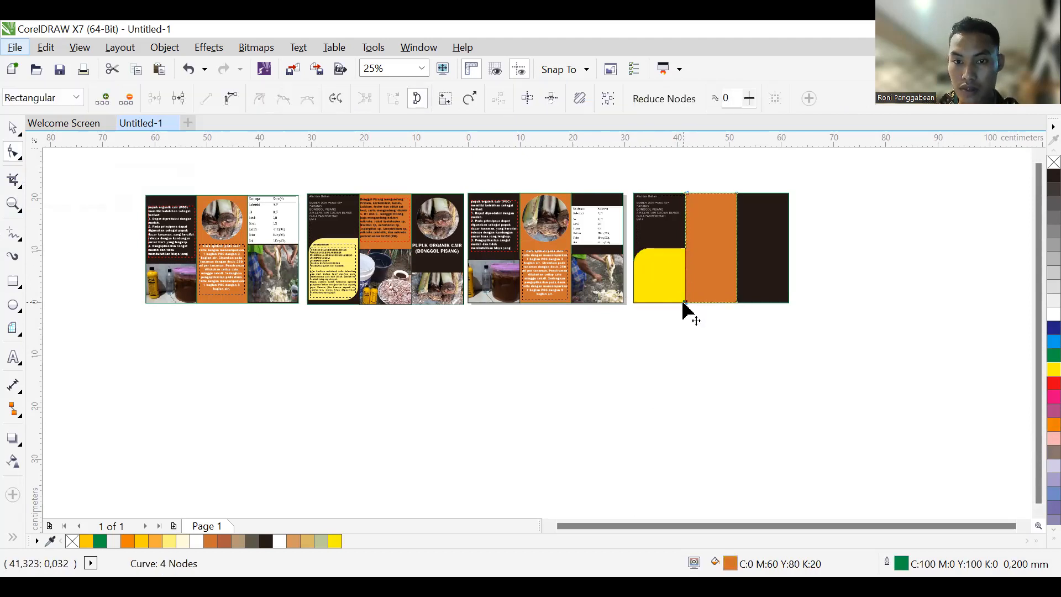
Step: Round the yellow rectangle's lower-right corner to a radius of about 3 cm
click(12, 127)
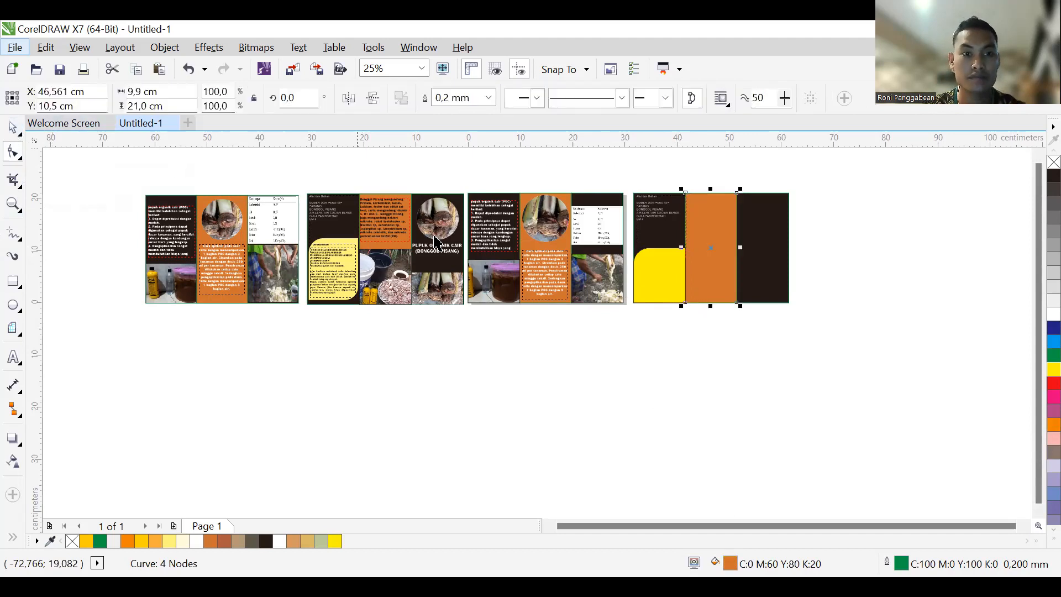
click(670, 286)
click(13, 152)
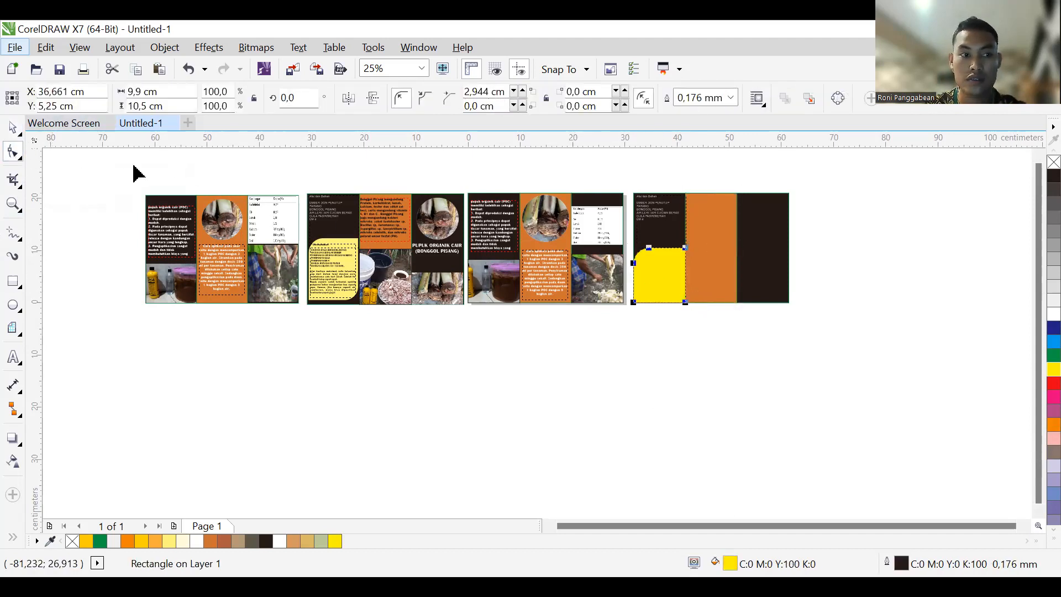
mouse_move(686, 302)
mouse_down()
mouse_move(673, 293)
mouse_move(697, 311)
mouse_up()
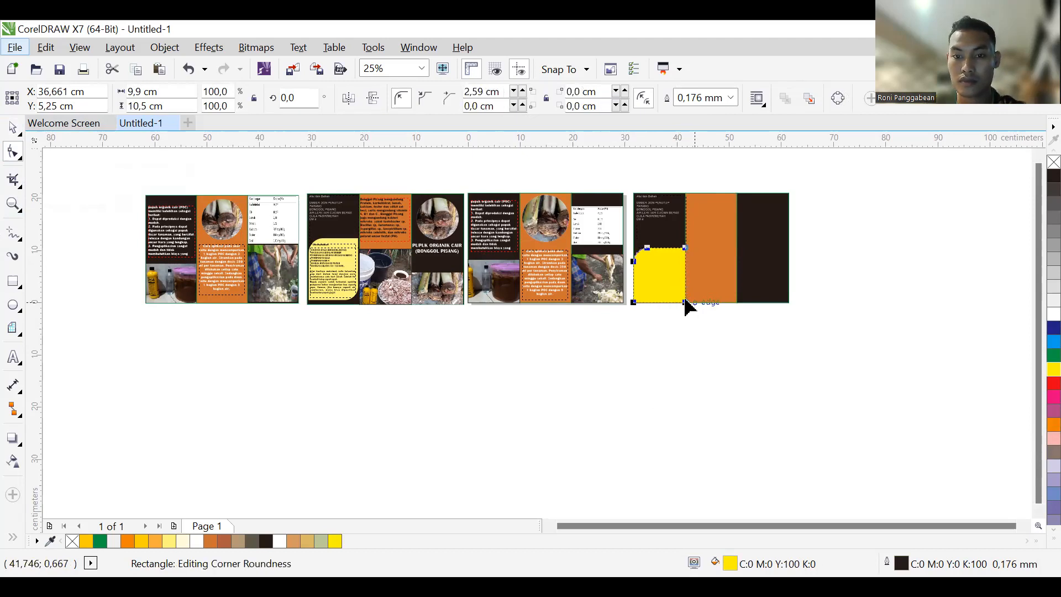
drag(686, 307, 675, 291)
click(13, 127)
click(444, 400)
Step: Stretch the rounded yellow box upward by about 2 cm, keeping its lower edge on the column's base
click(659, 261)
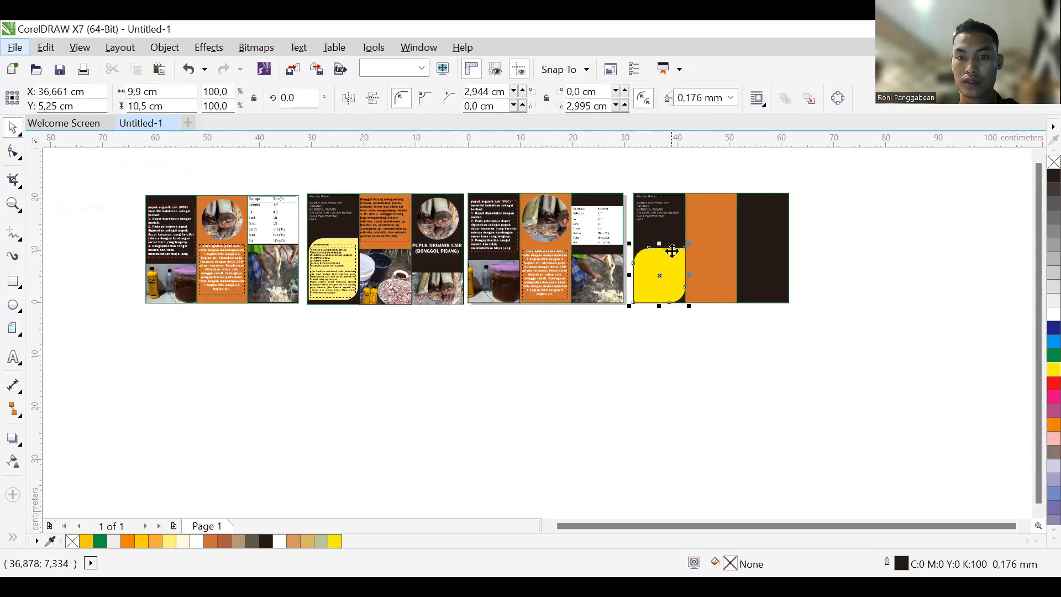
drag(659, 243, 659, 232)
click(564, 360)
Step: Copy the black instructions paragraph from the original brochure's yellow box and centre it in the new yellow box
click(326, 270)
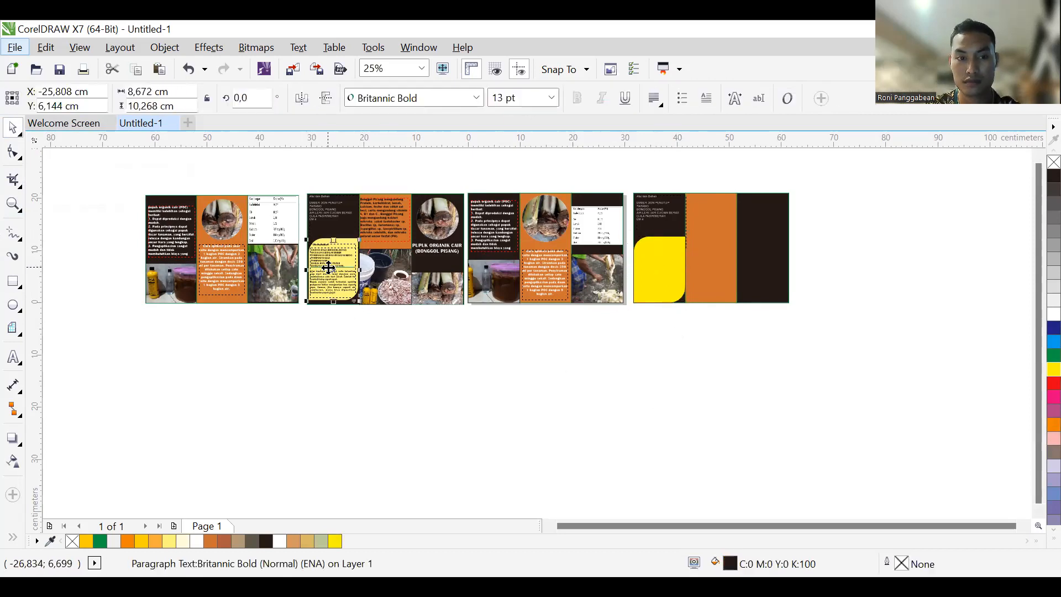
drag(328, 268, 653, 266)
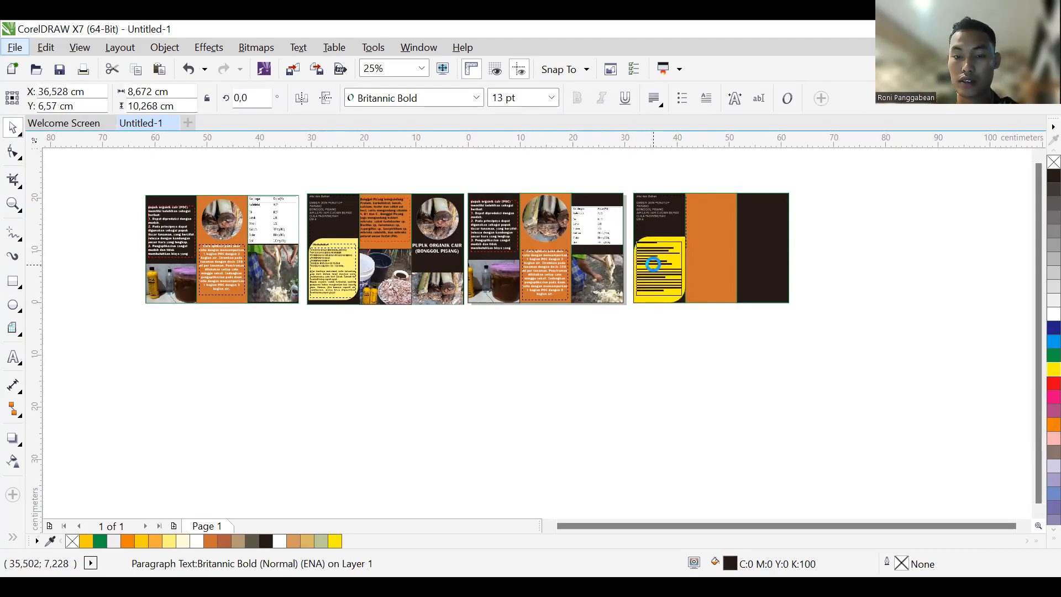
click(670, 369)
click(656, 270)
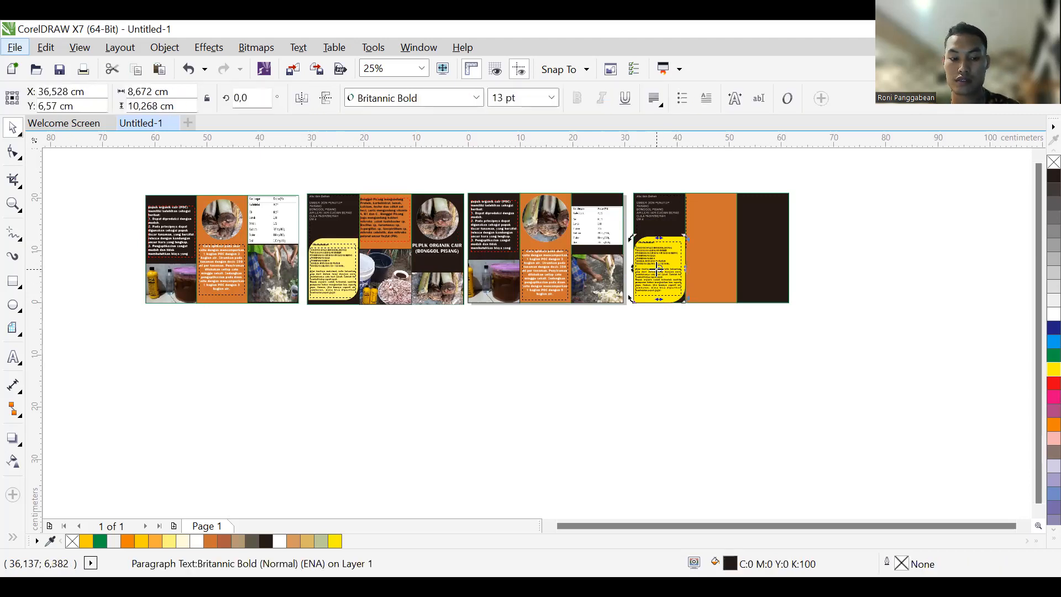
drag(656, 269, 658, 268)
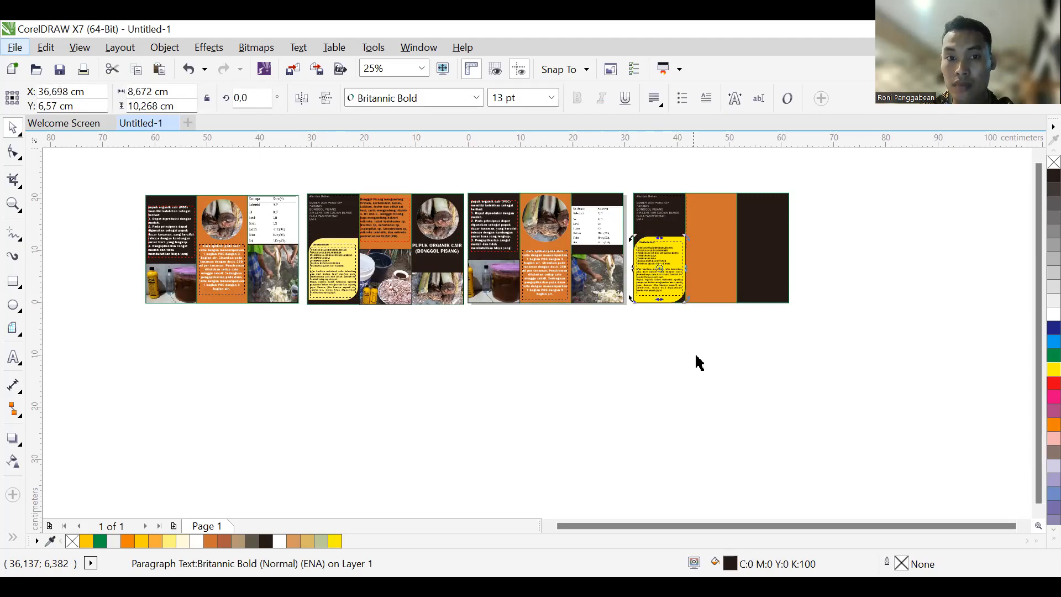
click(701, 376)
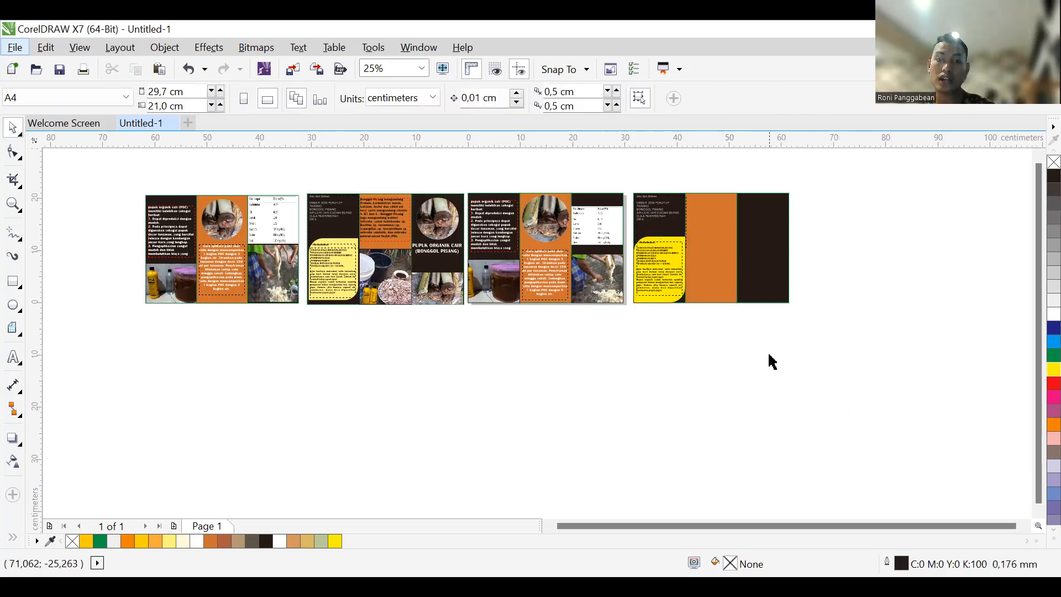
Step: Copy the original brochure's black 18 pt paragraph from its orange column to the top of the second new layout's orange column
scroll(772, 362, up, 1)
scroll(1035, 308, up, 1)
mouse_move(1036, 310)
mouse_down()
mouse_move(1035, 249)
mouse_move(1036, 278)
mouse_up()
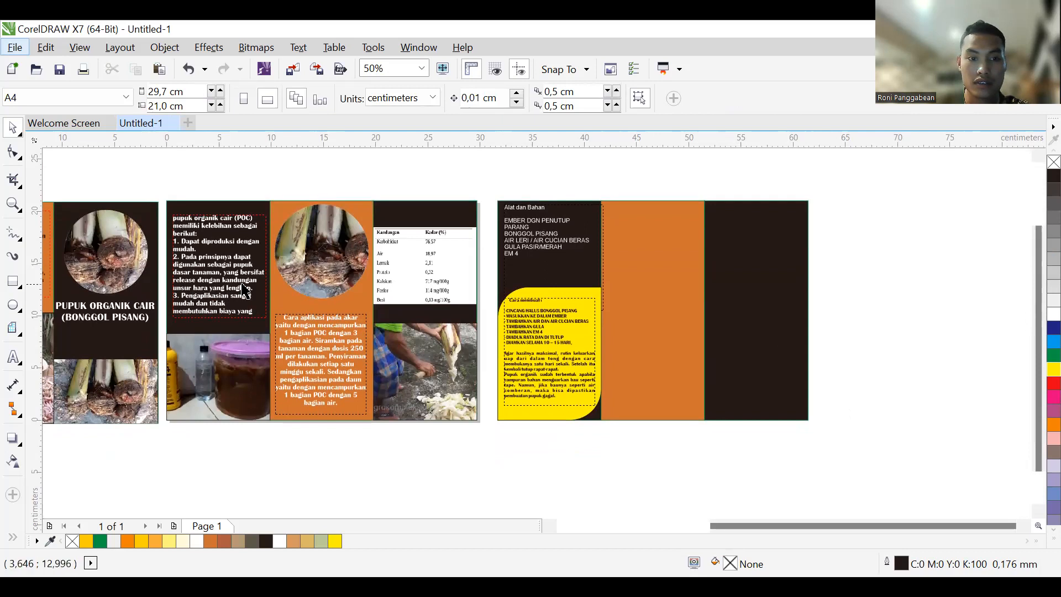
scroll(303, 334, down, 1)
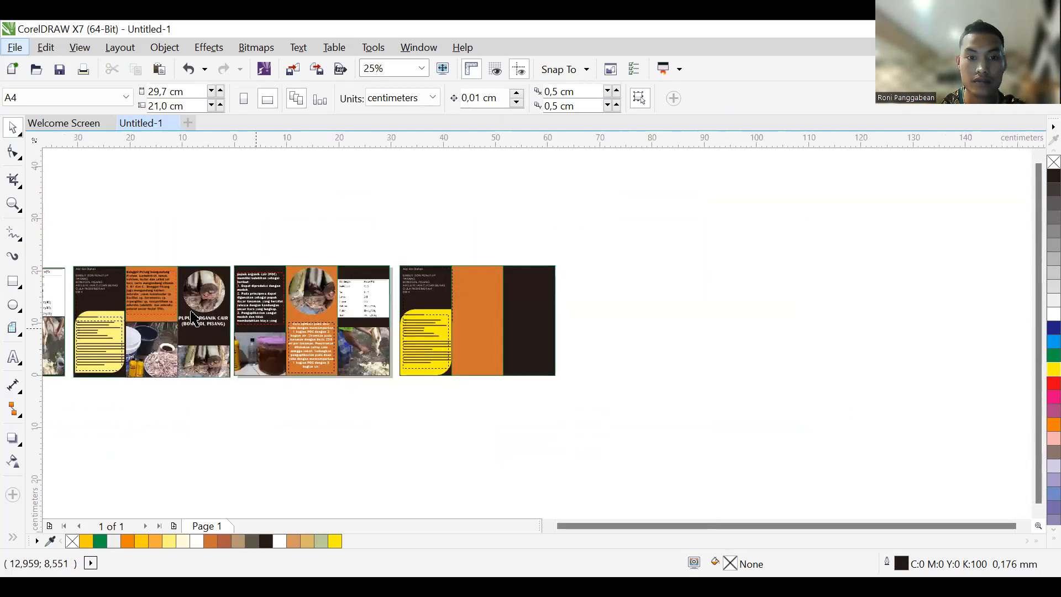
click(145, 301)
drag(151, 290, 477, 289)
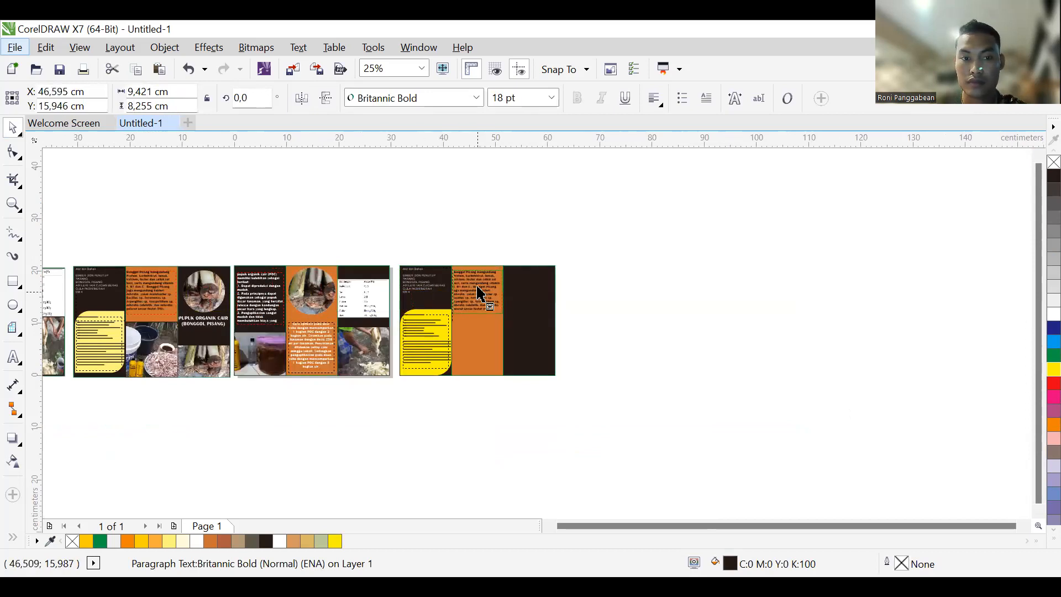
click(739, 307)
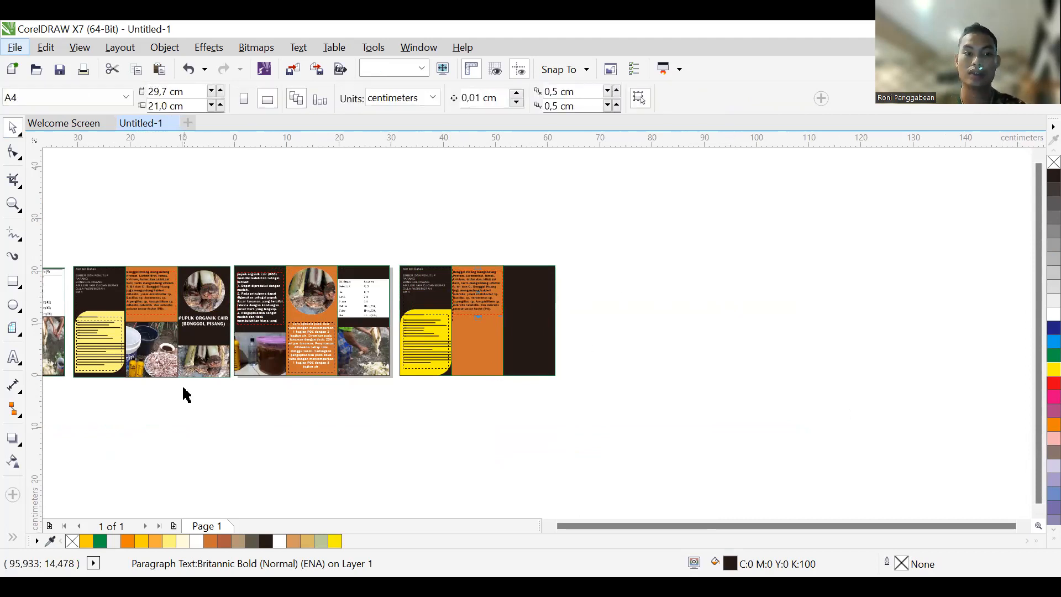
Step: Draw a rectangle about 9.9 × 9.6 cm over the lower part of the second new layout's orange column and fill it white
click(13, 284)
drag(452, 325, 503, 375)
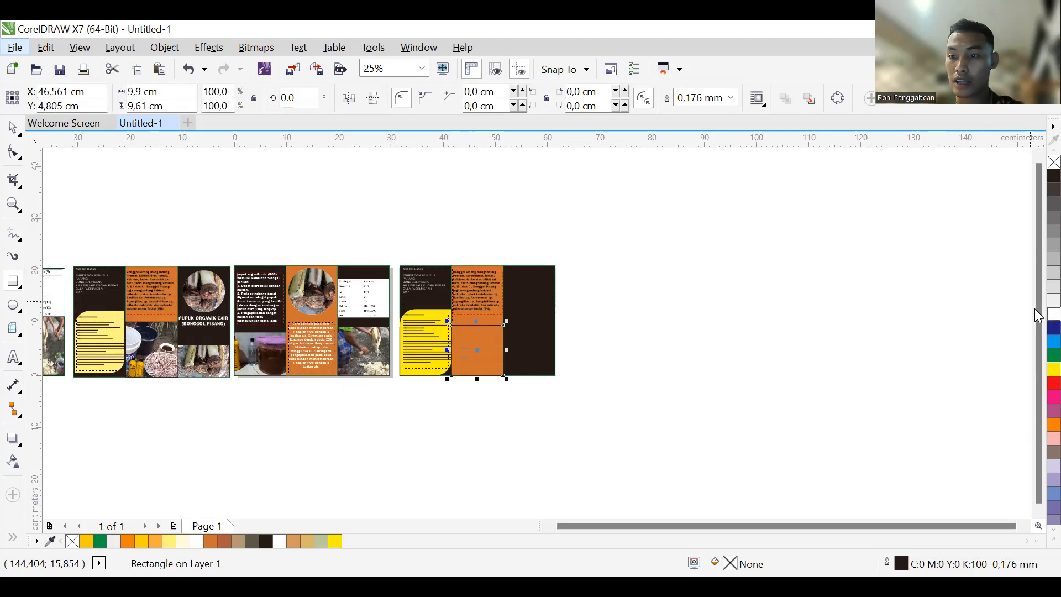
click(1054, 314)
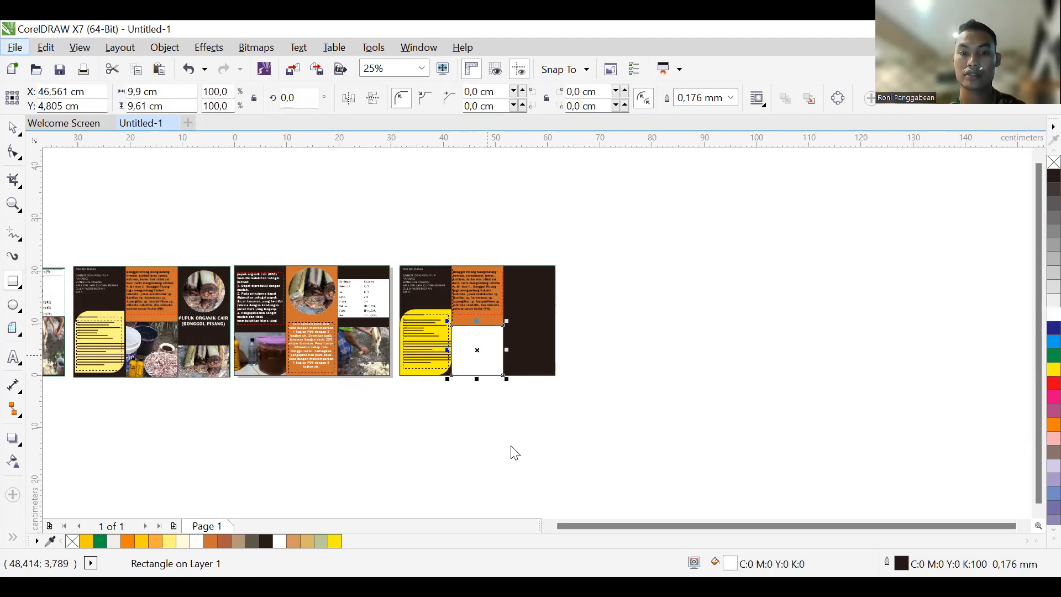
key(ctrl+i)
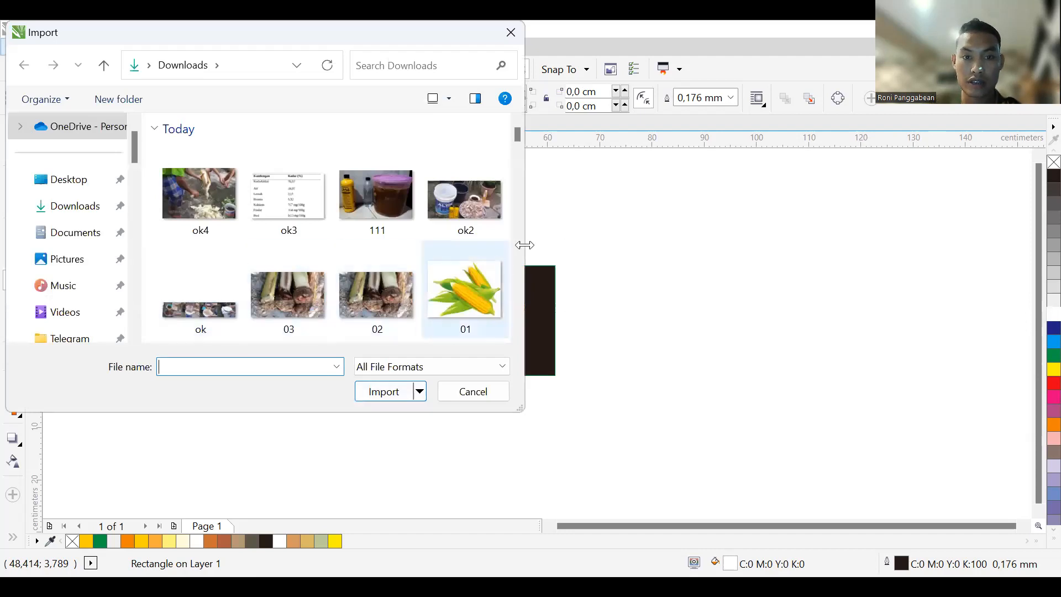
scroll(400, 220, down, 2)
scroll(401, 220, up, 2)
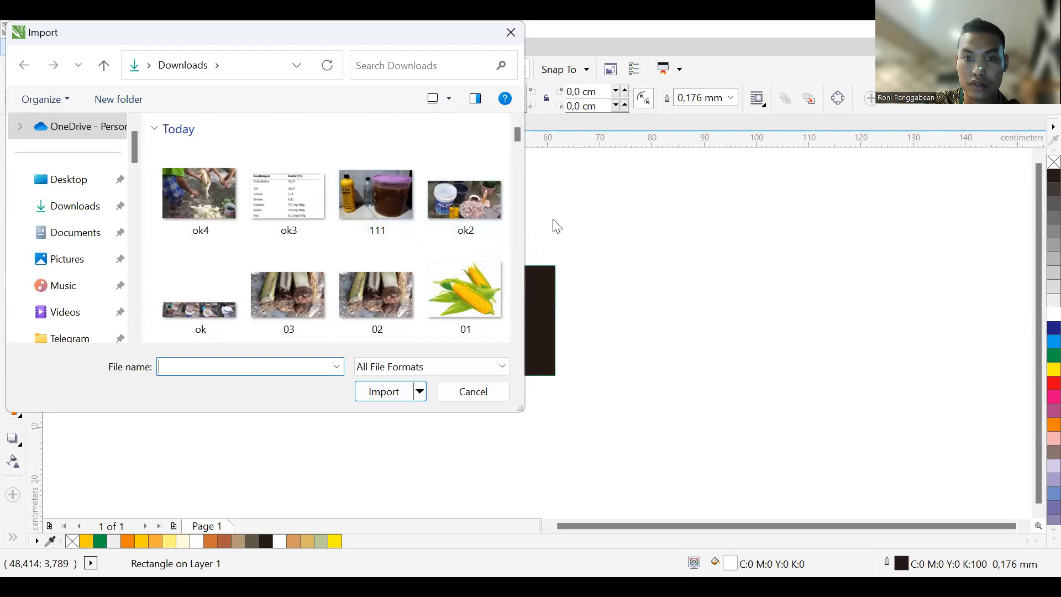
click(441, 138)
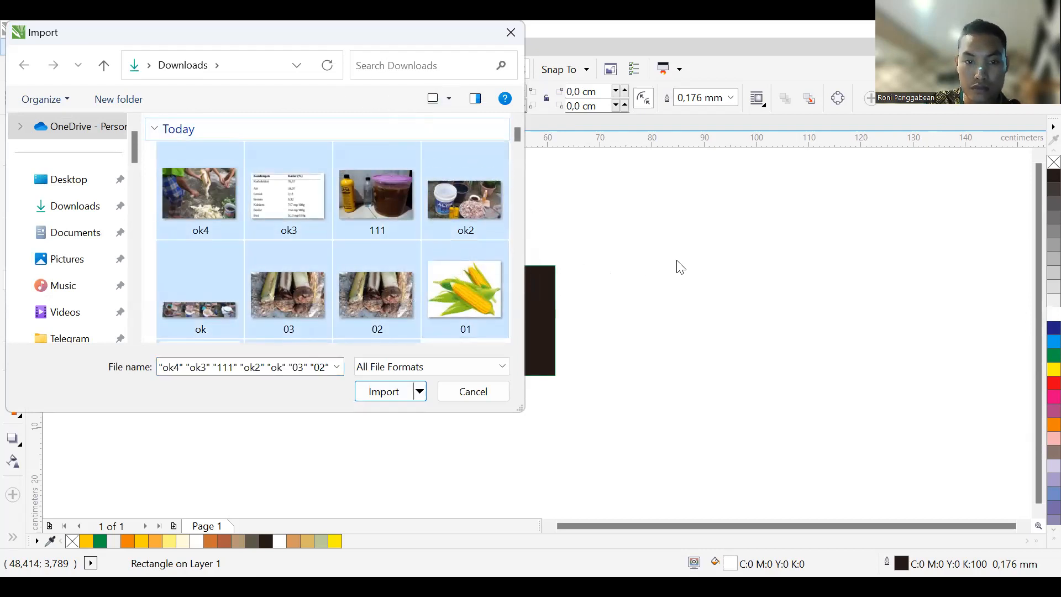
click(485, 391)
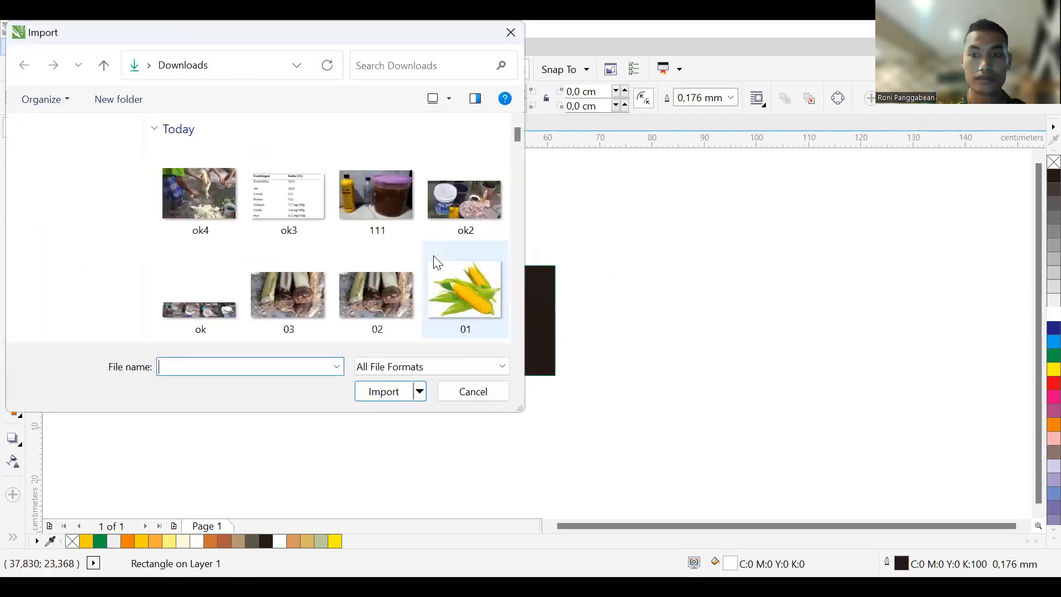
Step: Import the 02 picture onto the empty area beside the second new layout and enlarge it to about 9.2 × 5.7 cm
click(357, 287)
double_click(356, 288)
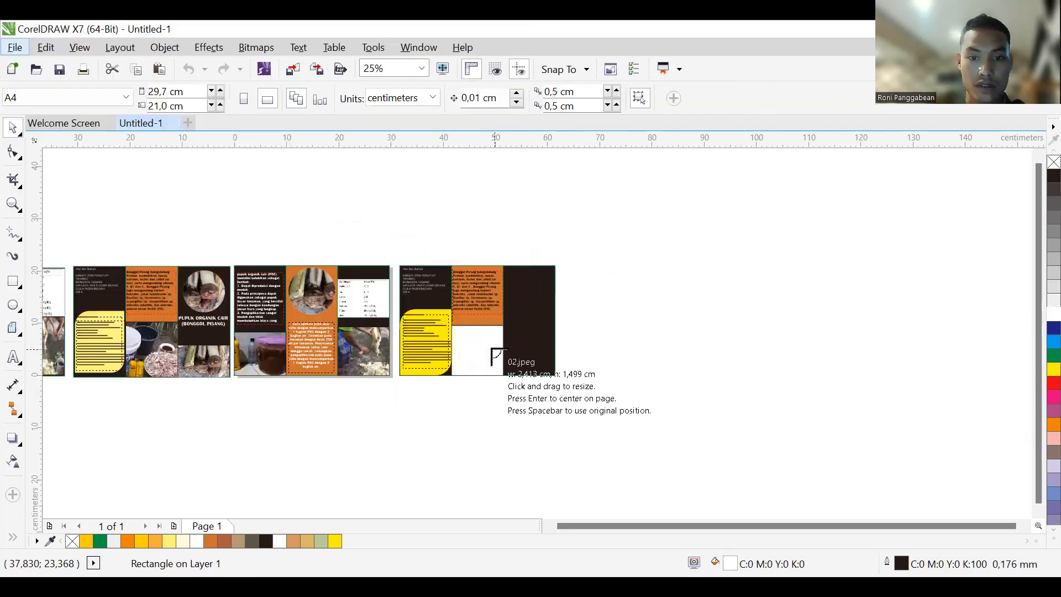
click(581, 331)
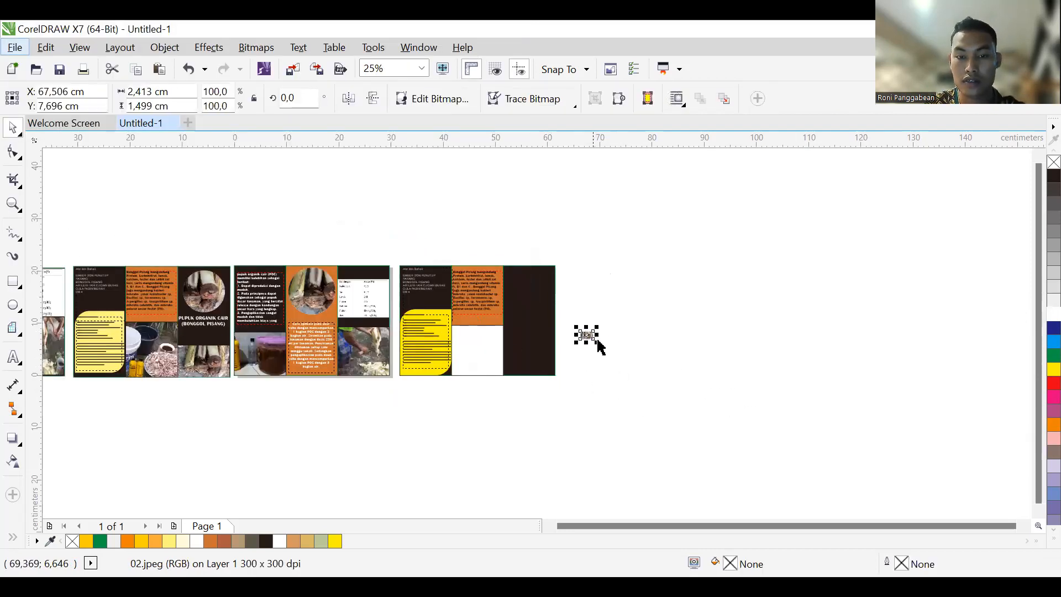
drag(594, 339, 632, 400)
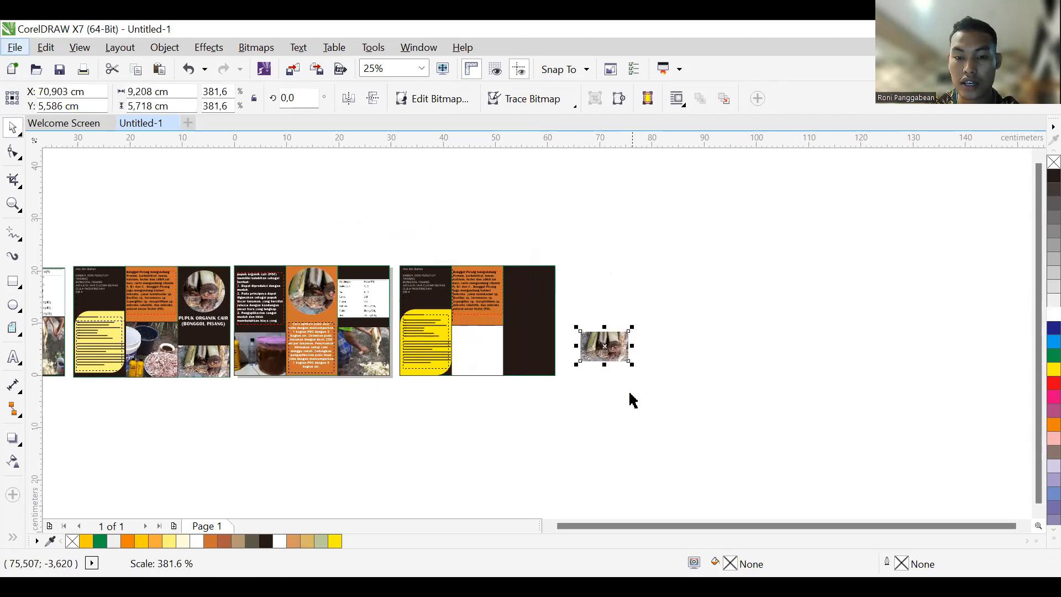
Step: PowerClip the 02 picture inside the white rectangle in the second new layout's orange column
right_click(614, 341)
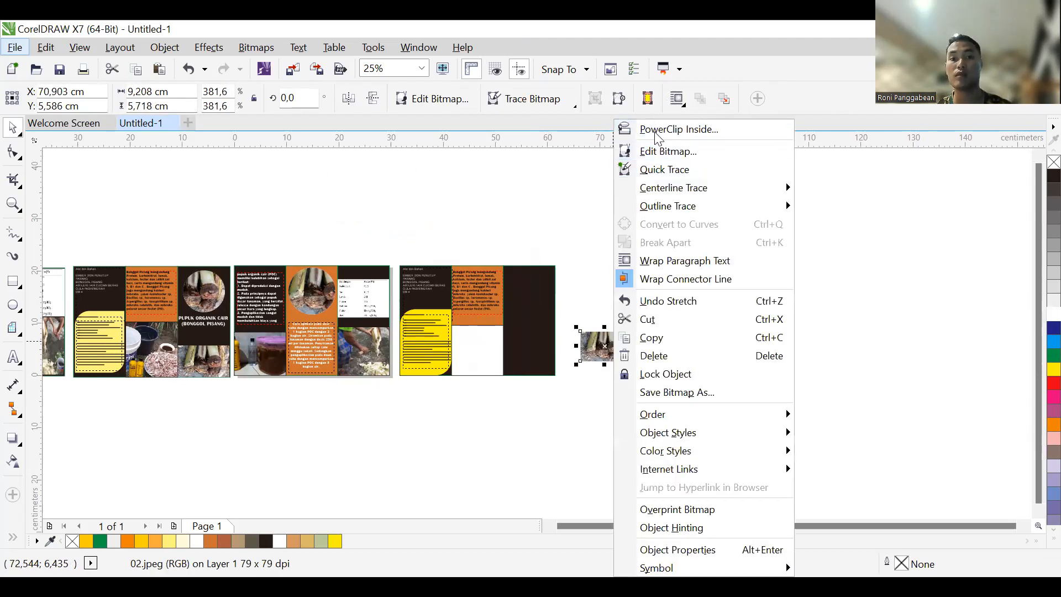
click(657, 131)
click(462, 339)
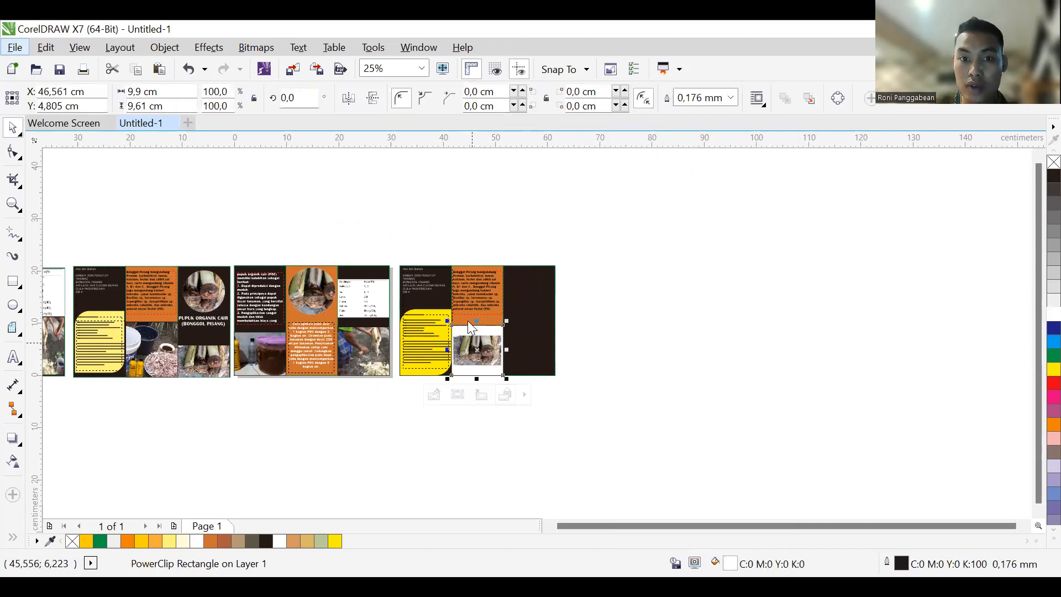
Step: Edit the PowerClip contents, enlarging the 02 picture to about 15.7 × 9.7 cm and positioning it to fill the frame
right_click(472, 343)
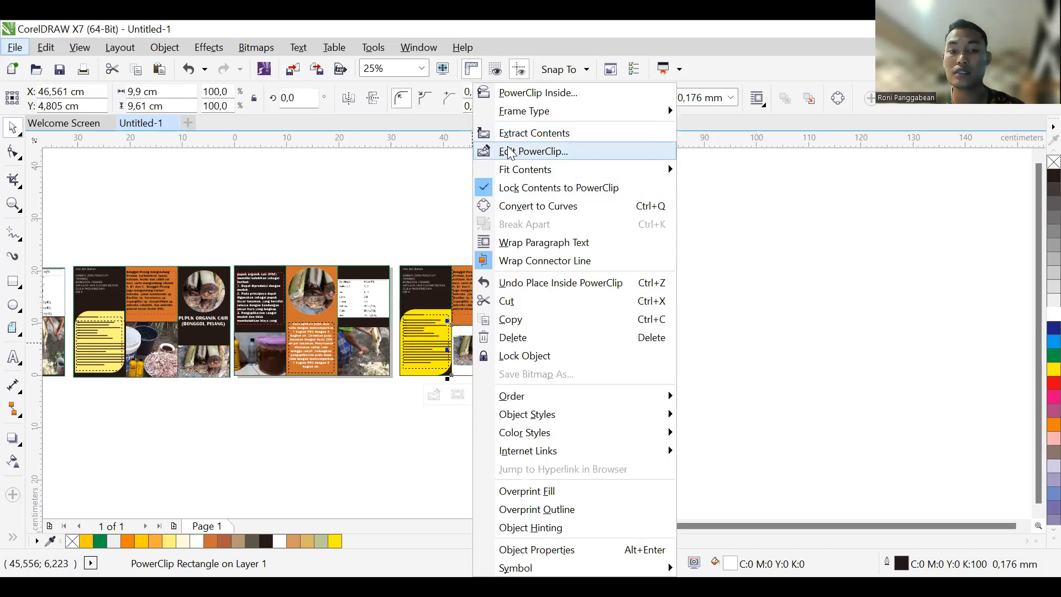
click(500, 151)
click(486, 348)
drag(502, 335, 520, 316)
drag(491, 352, 485, 352)
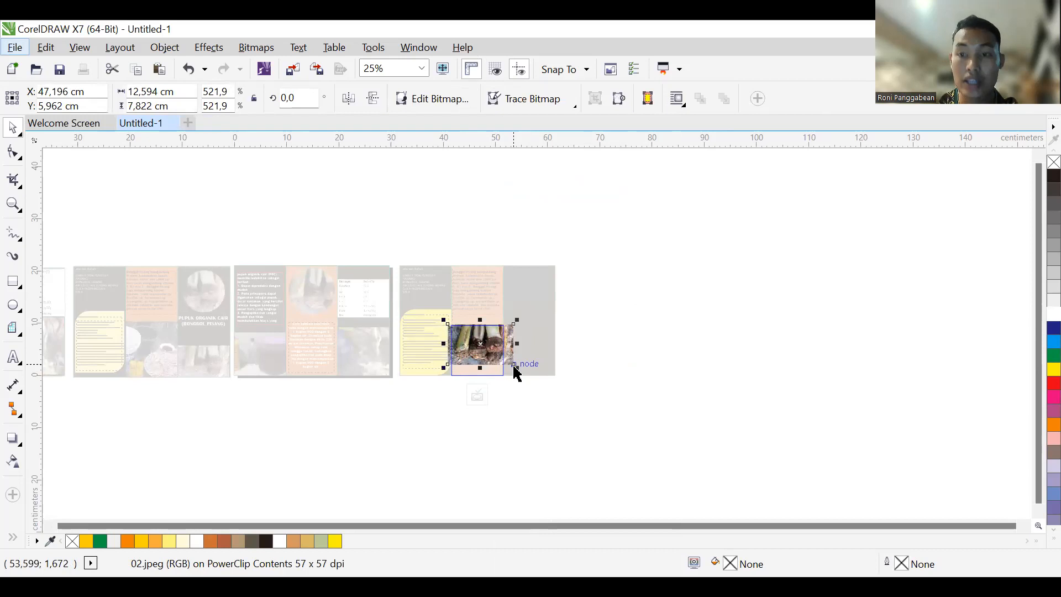
drag(514, 366, 491, 358)
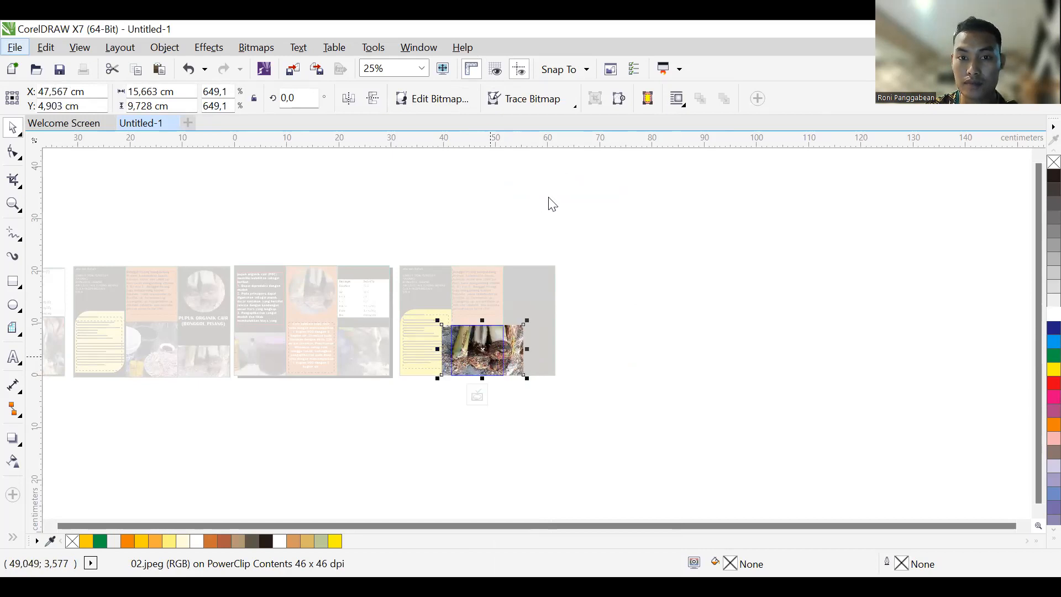
click(654, 311)
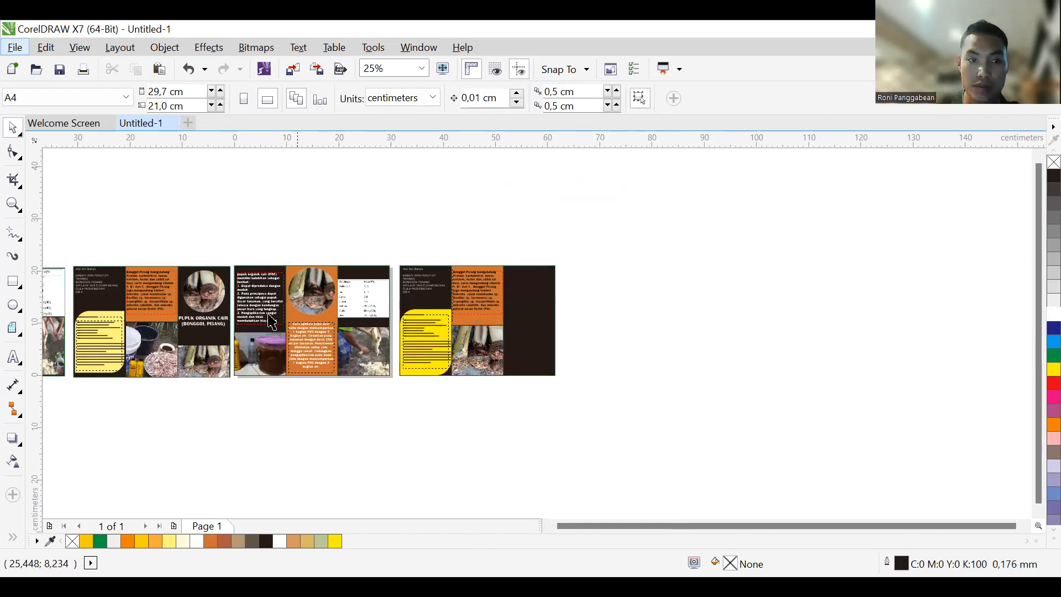
Step: Draw a circle about 8.7 cm in diameter on the second new layout's blank dark column and fill it white
click(204, 304)
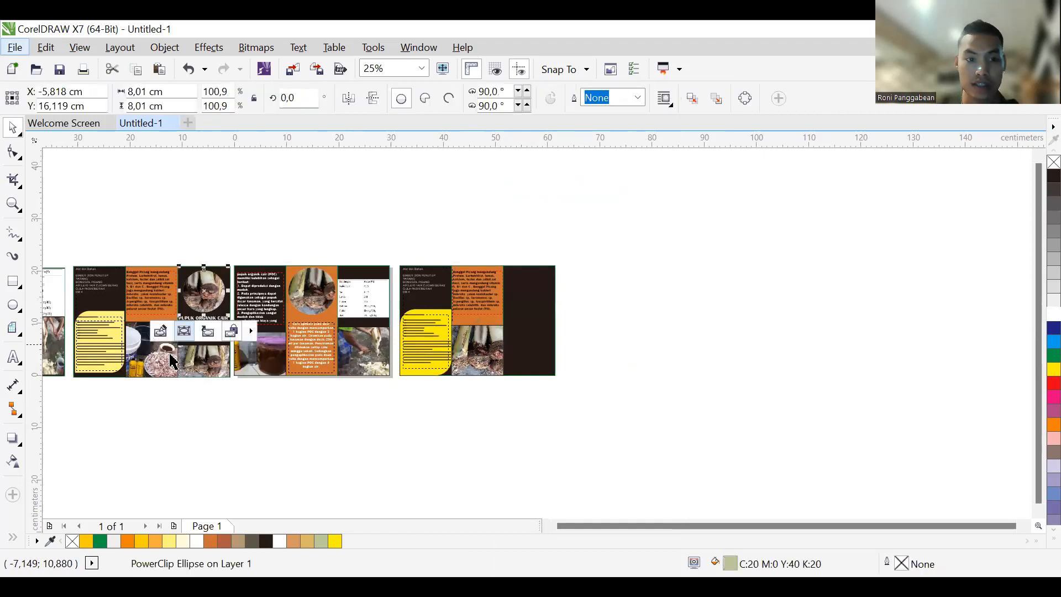
click(8, 309)
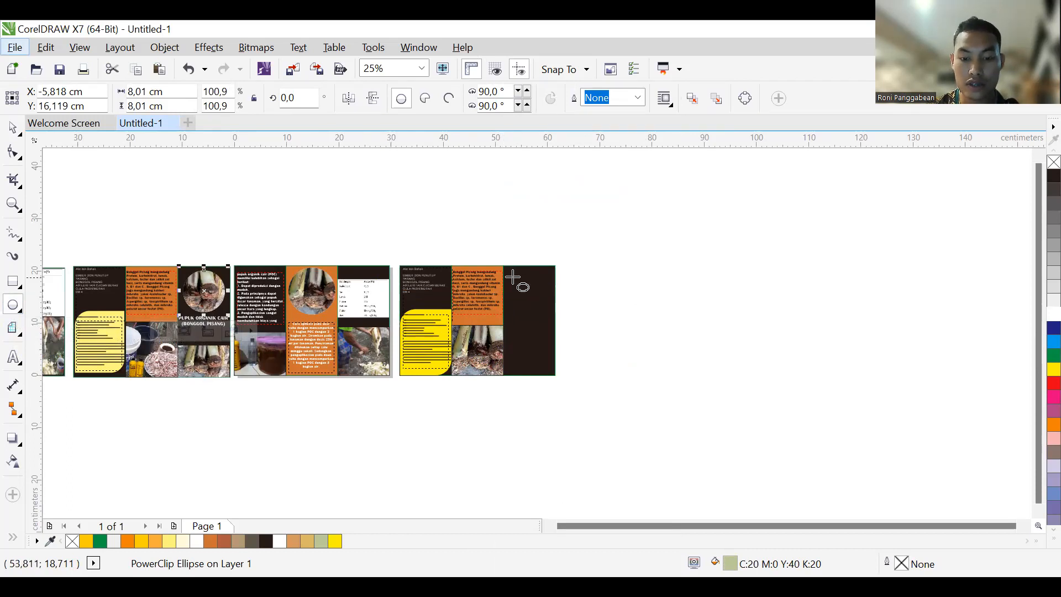
key(i)
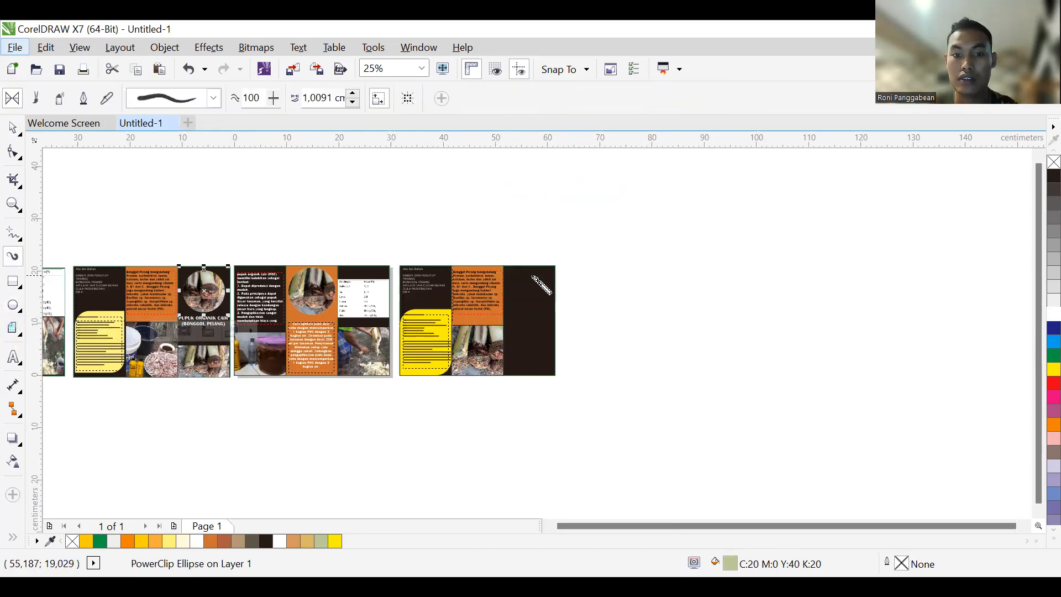
click(14, 307)
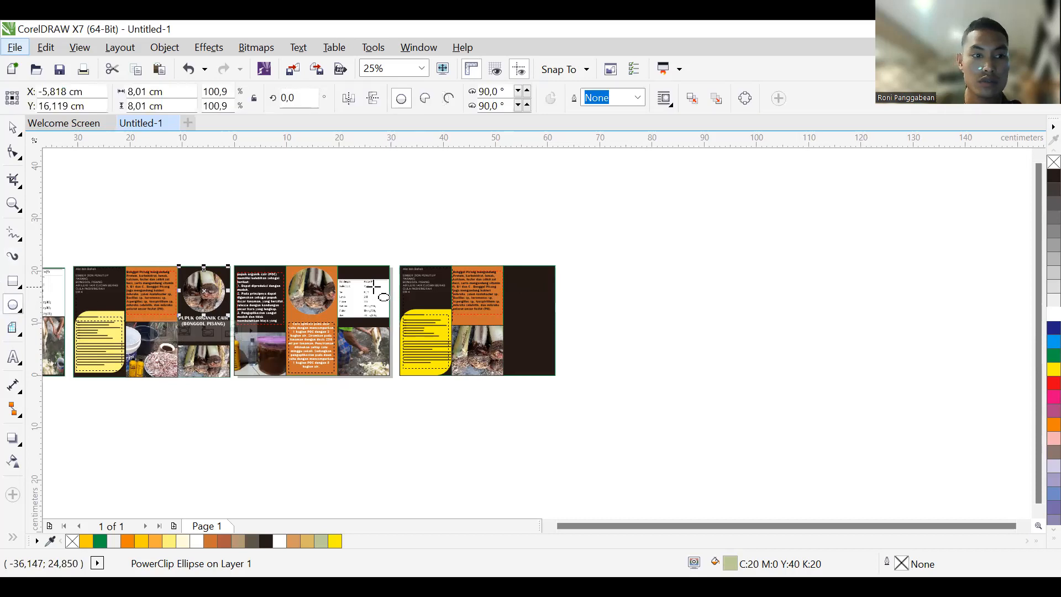
drag(504, 284, 549, 299)
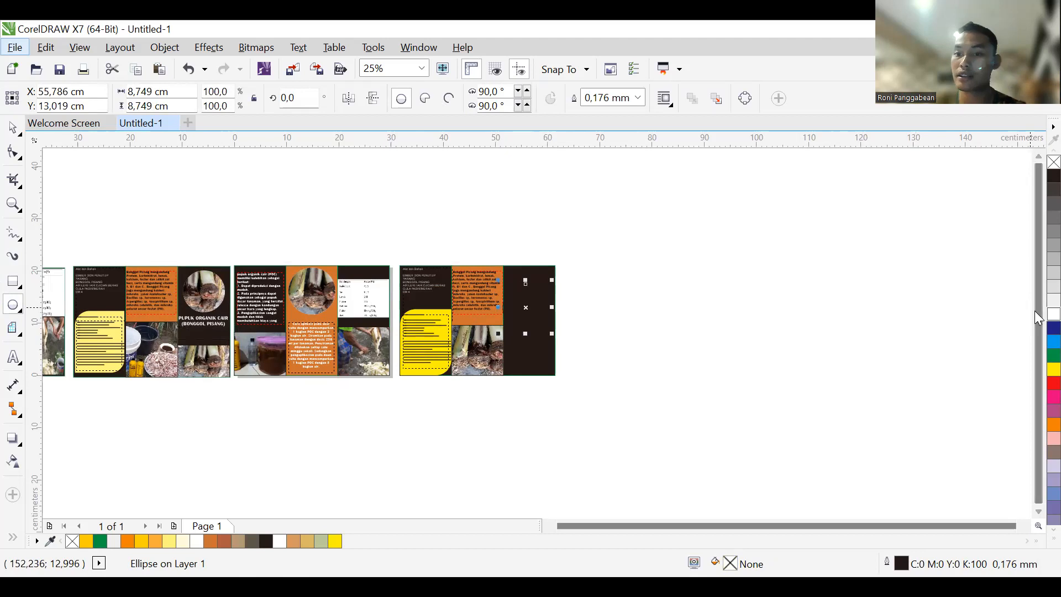
click(1054, 314)
click(13, 127)
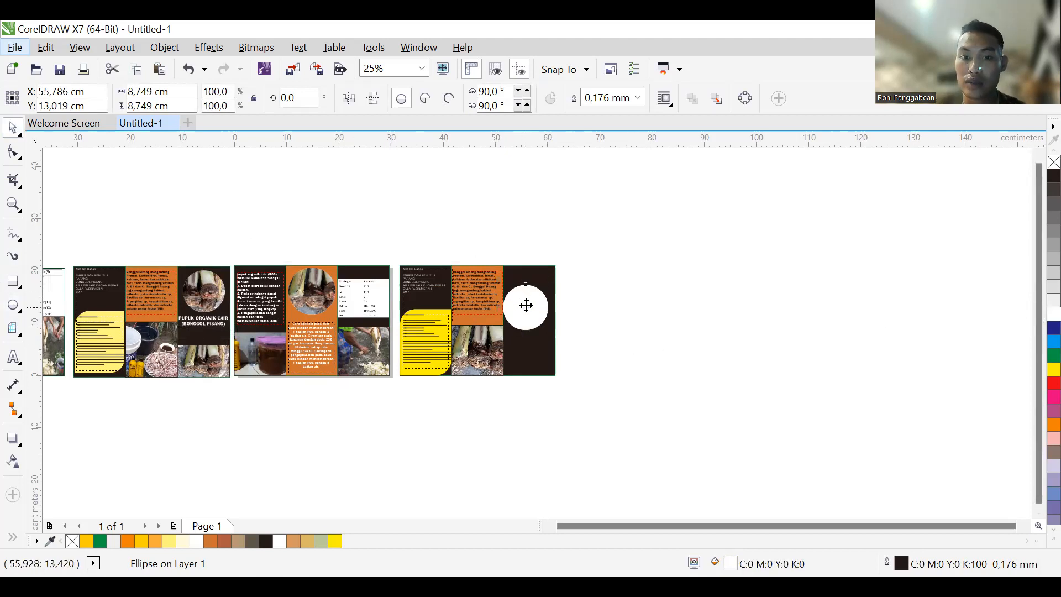
Step: Move the white circle to the upper part of the blank dark column and centre it horizontally on that column
mouse_move(527, 306)
mouse_down()
mouse_move(538, 297)
mouse_move(529, 295)
mouse_up()
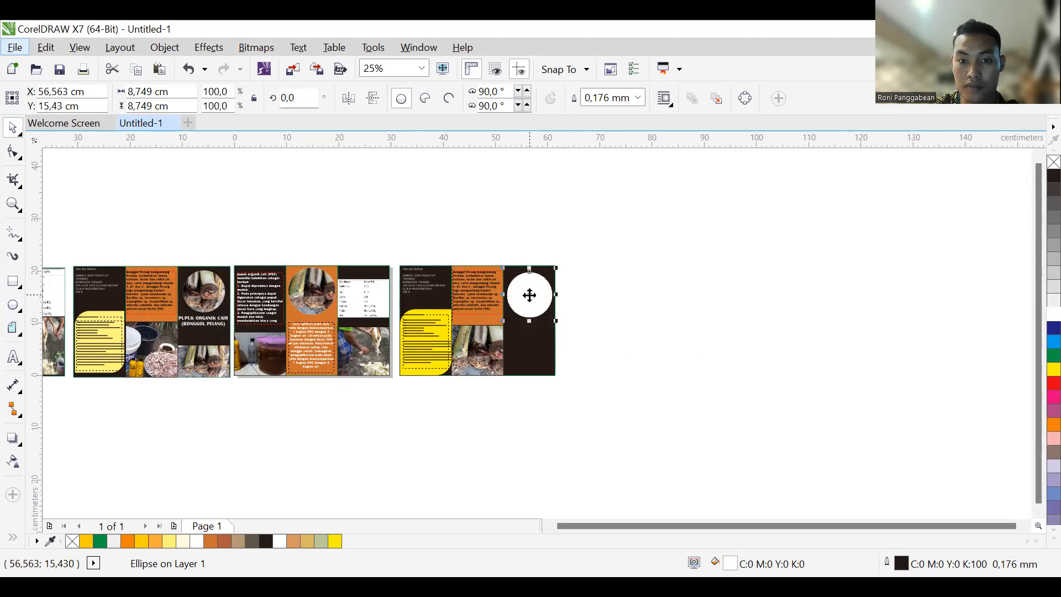
shift+click(541, 354)
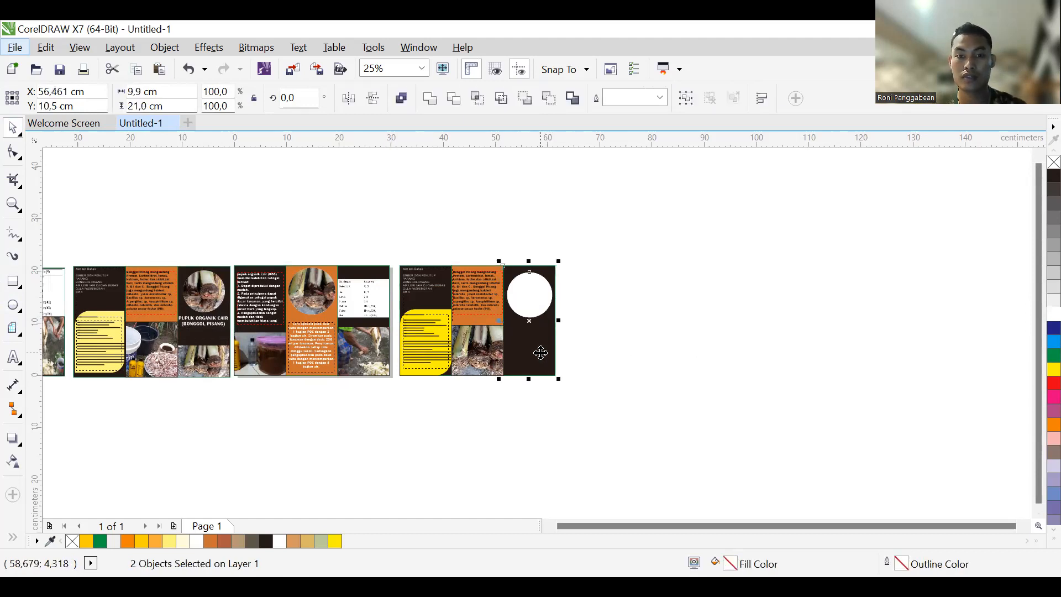
click(567, 323)
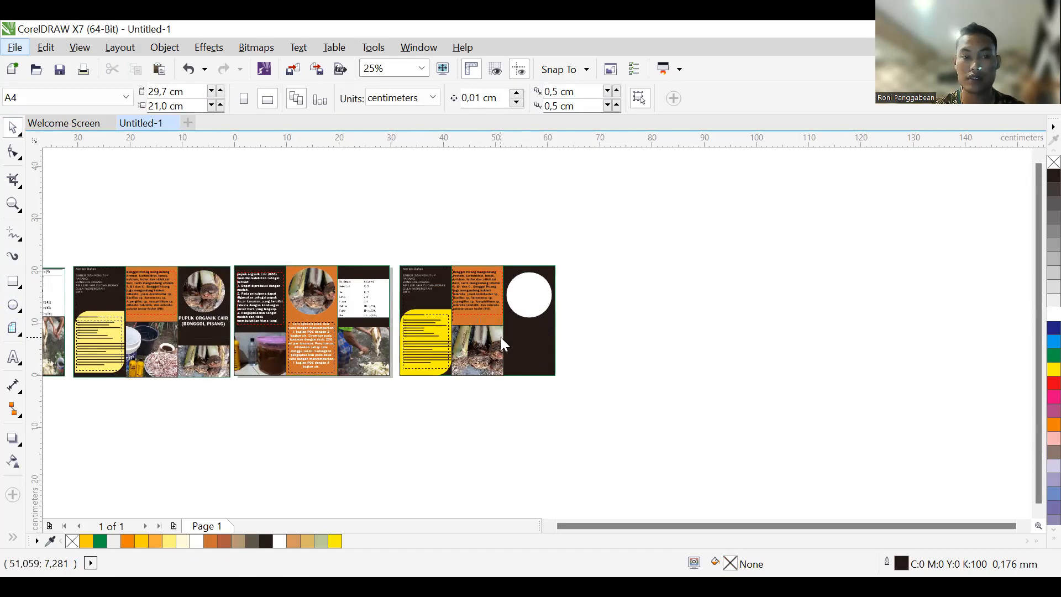
Step: Import the 03 picture beside the second new layout and PowerClip it inside the white circle
key(ctrl+i)
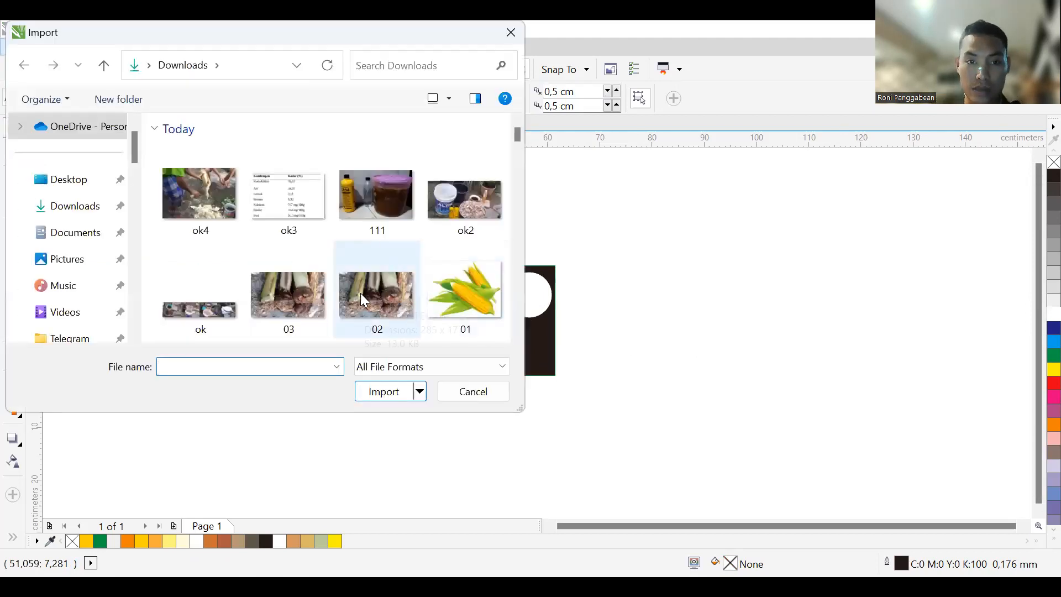
scroll(361, 293, down, 2)
double_click(302, 168)
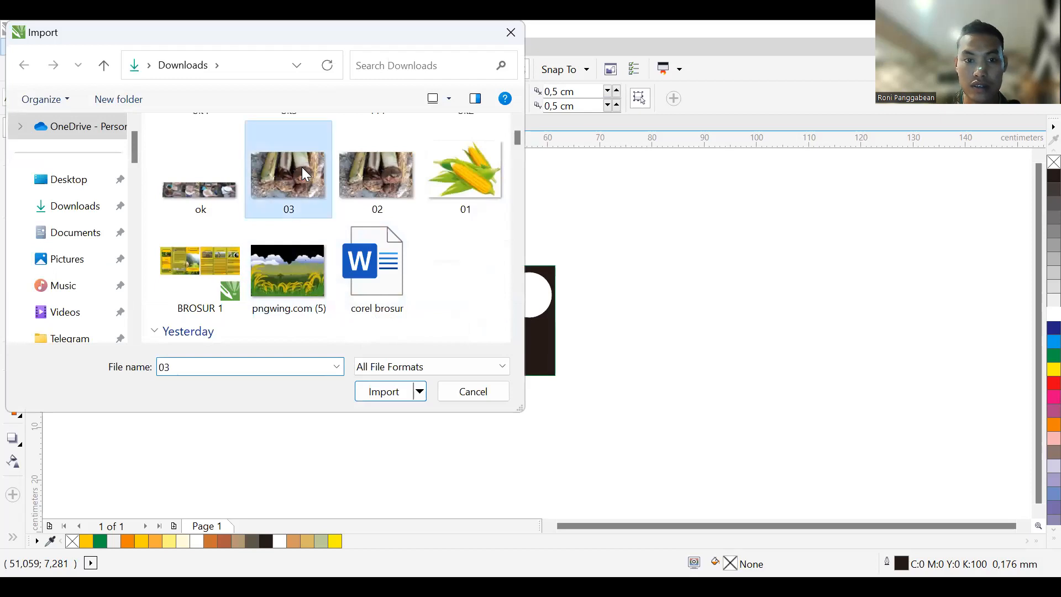
click(566, 262)
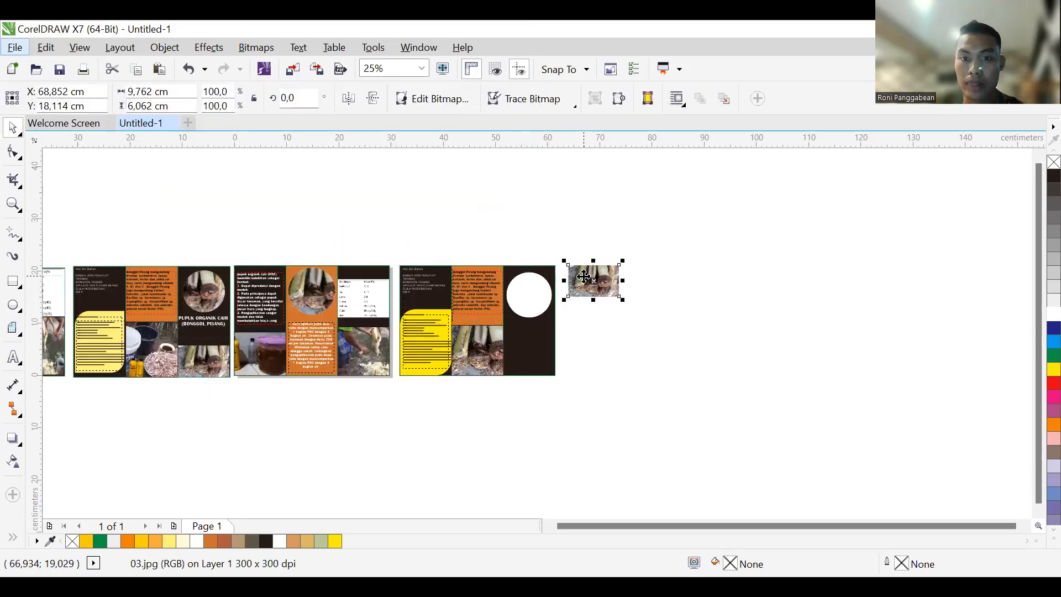
right_click(585, 276)
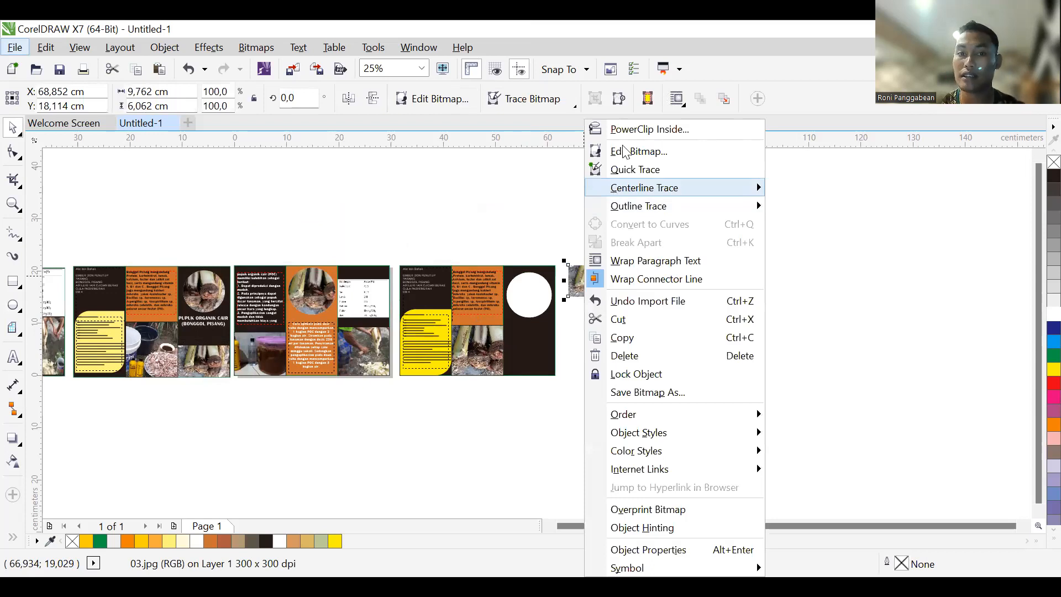
click(628, 131)
click(522, 292)
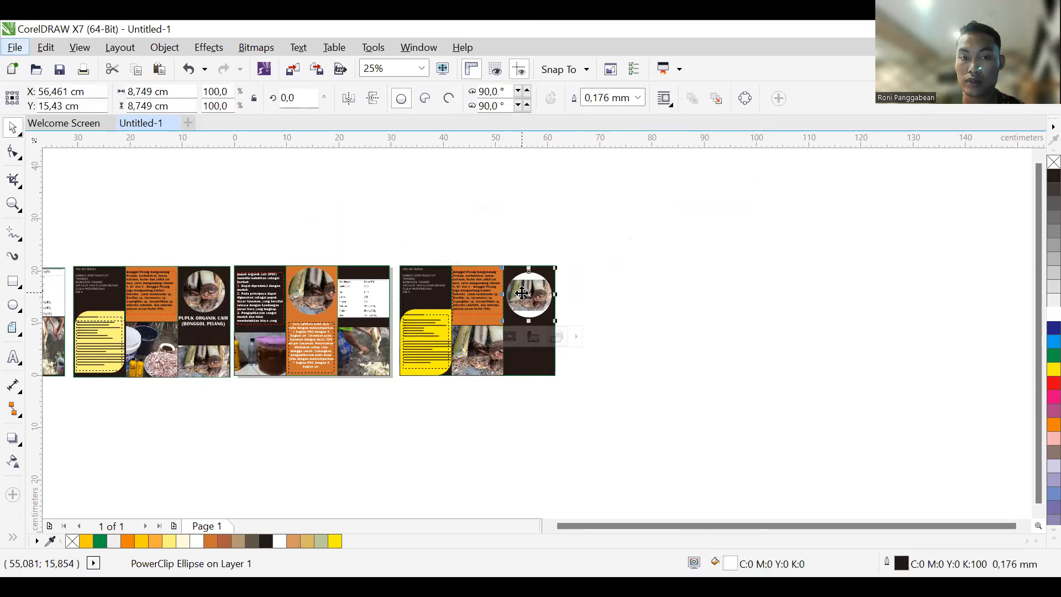
Step: Edit the circle's PowerClip contents, enlarging the 03 picture to about 14.8 × 9.2 cm and positioning it to fill the circle
right_click(524, 294)
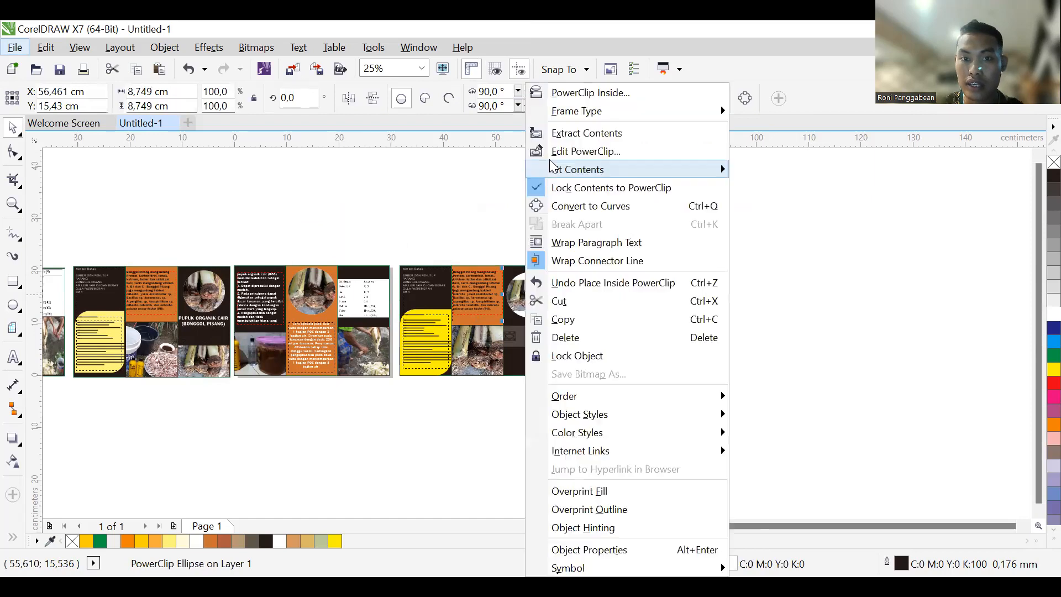
click(578, 149)
click(540, 301)
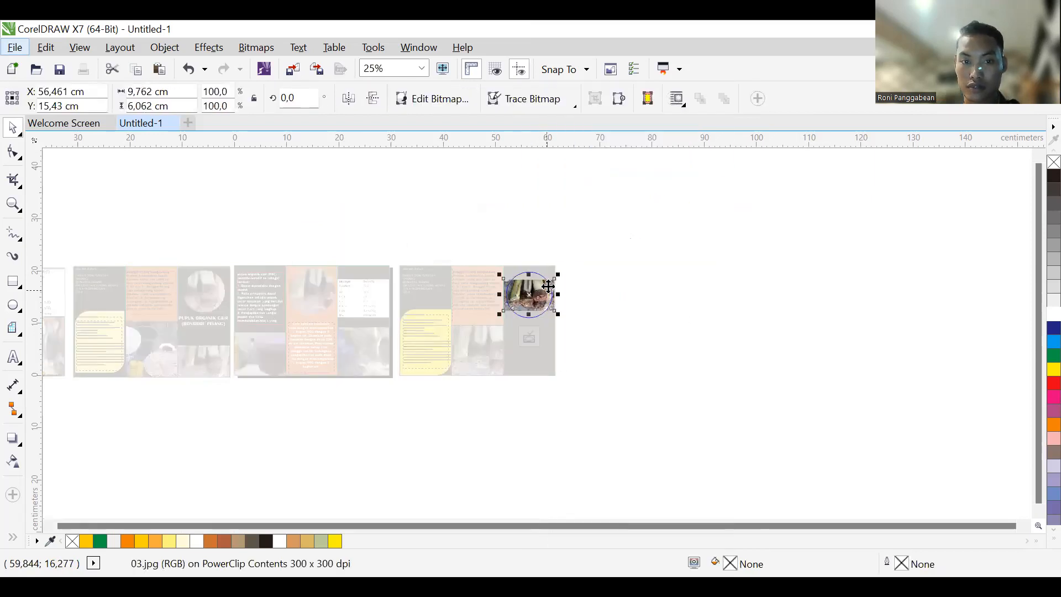
mouse_move(558, 272)
mouse_down()
mouse_move(563, 256)
mouse_move(569, 268)
mouse_up()
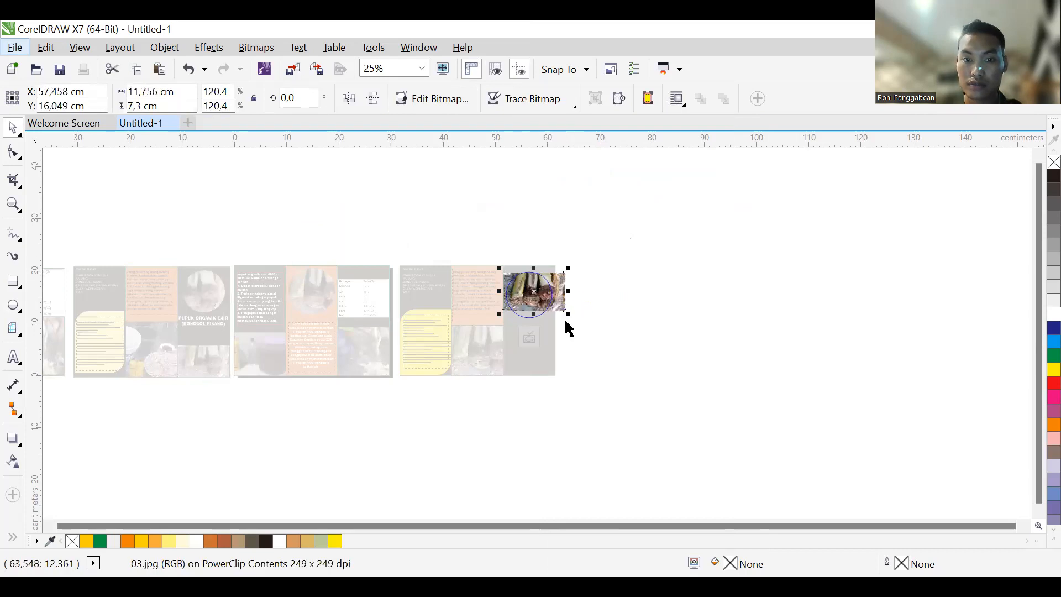
click(565, 311)
drag(567, 312, 580, 336)
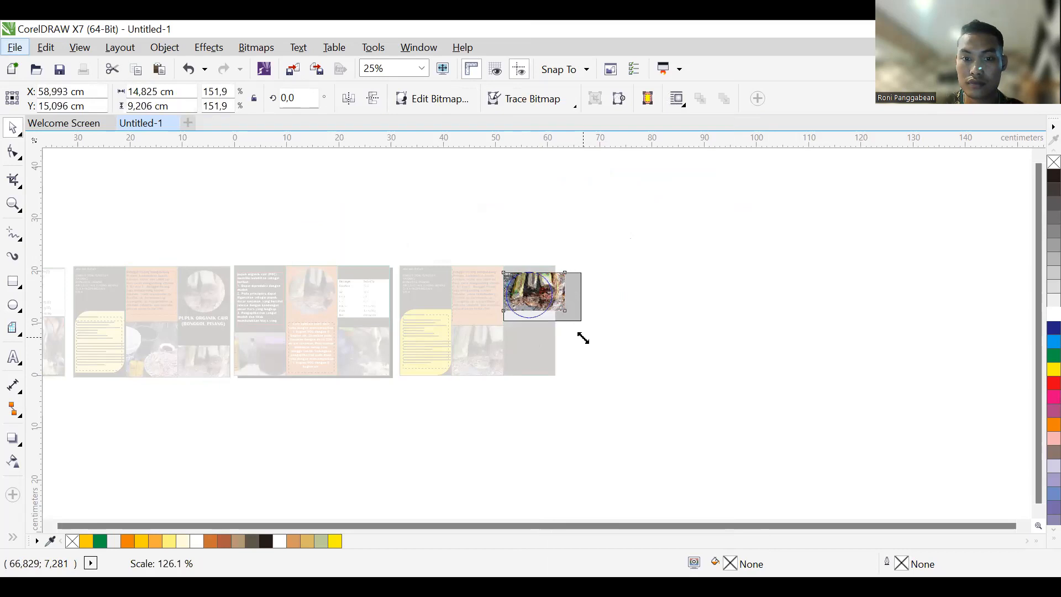
drag(563, 300, 535, 298)
right_click(553, 265)
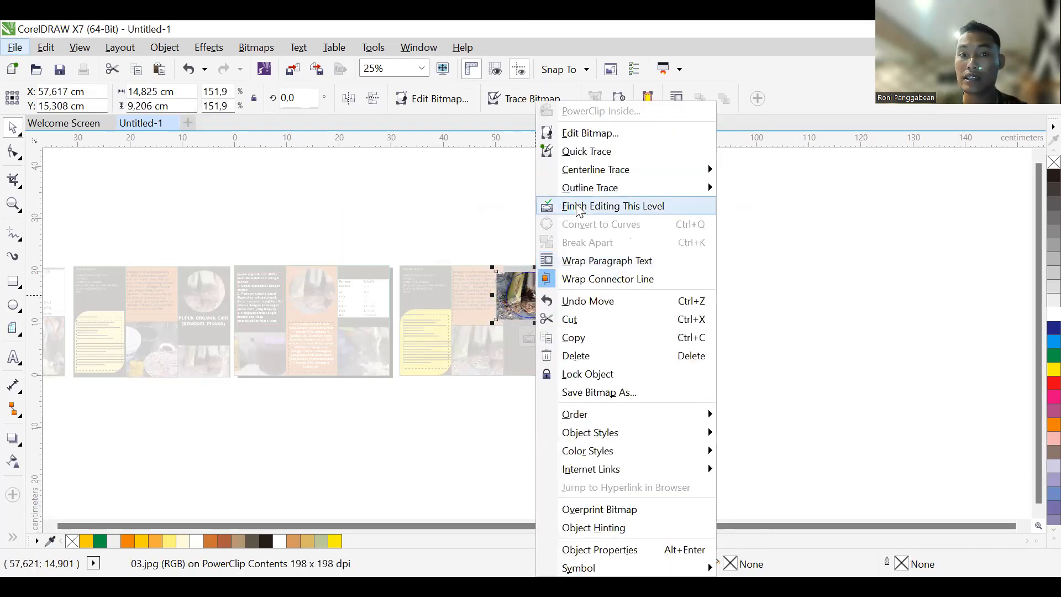
click(577, 207)
click(642, 300)
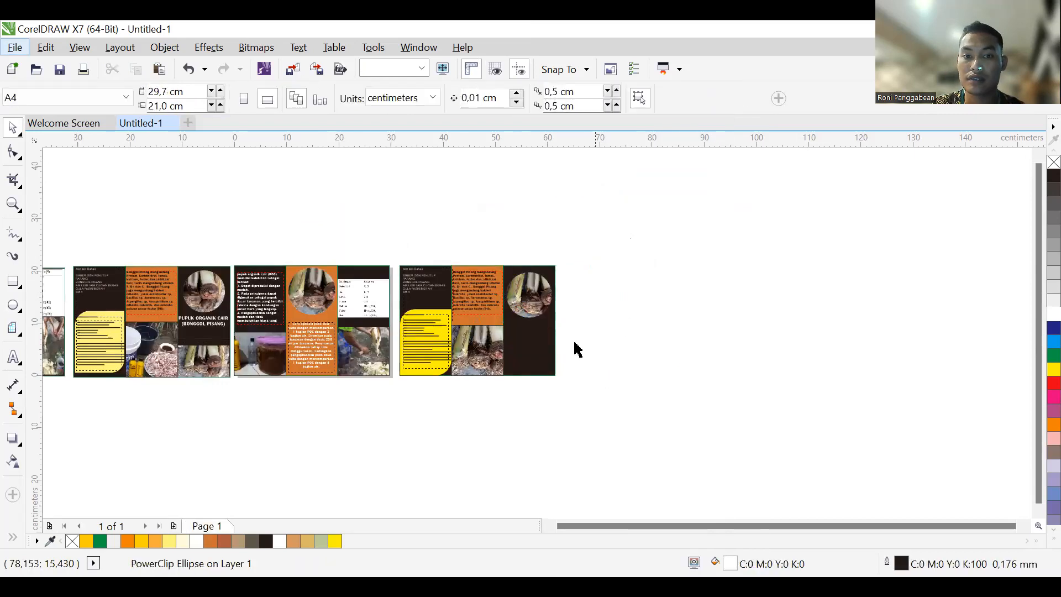
Step: Set the outline width of the circular picture frame in the second new layout to None
click(544, 310)
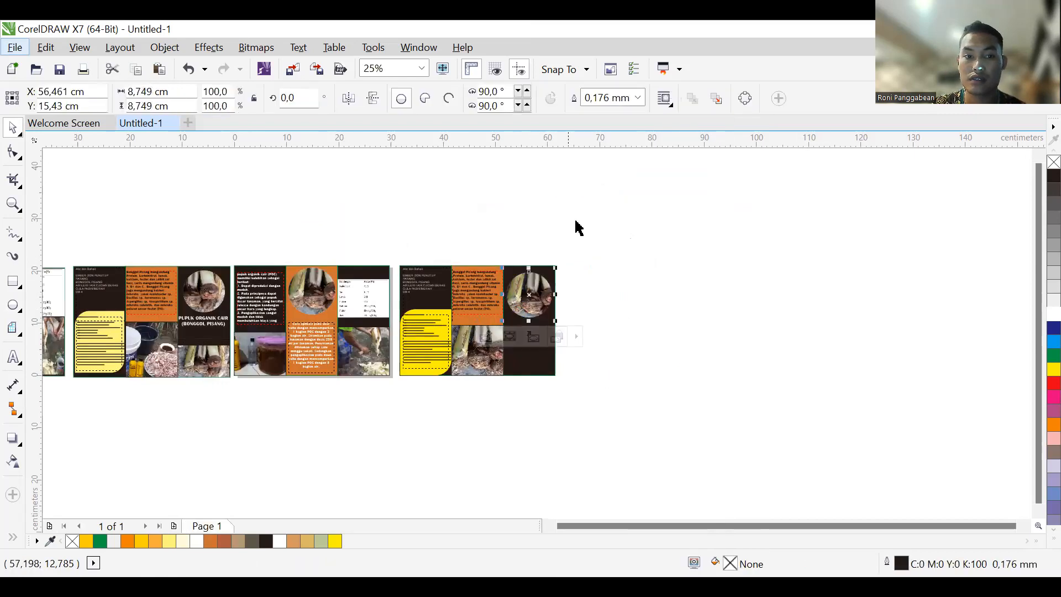
click(640, 98)
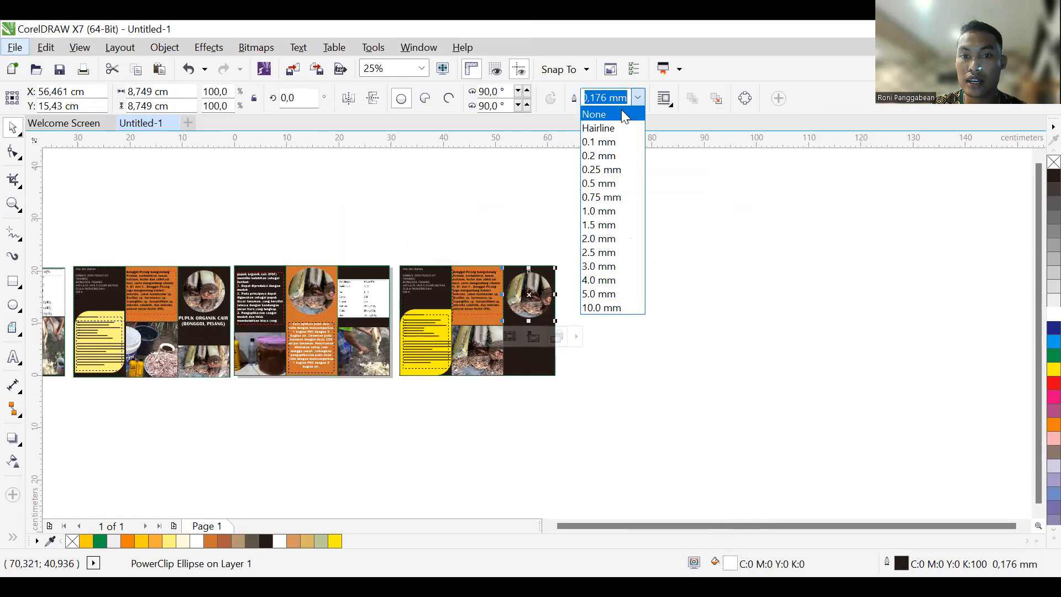
click(621, 114)
click(574, 449)
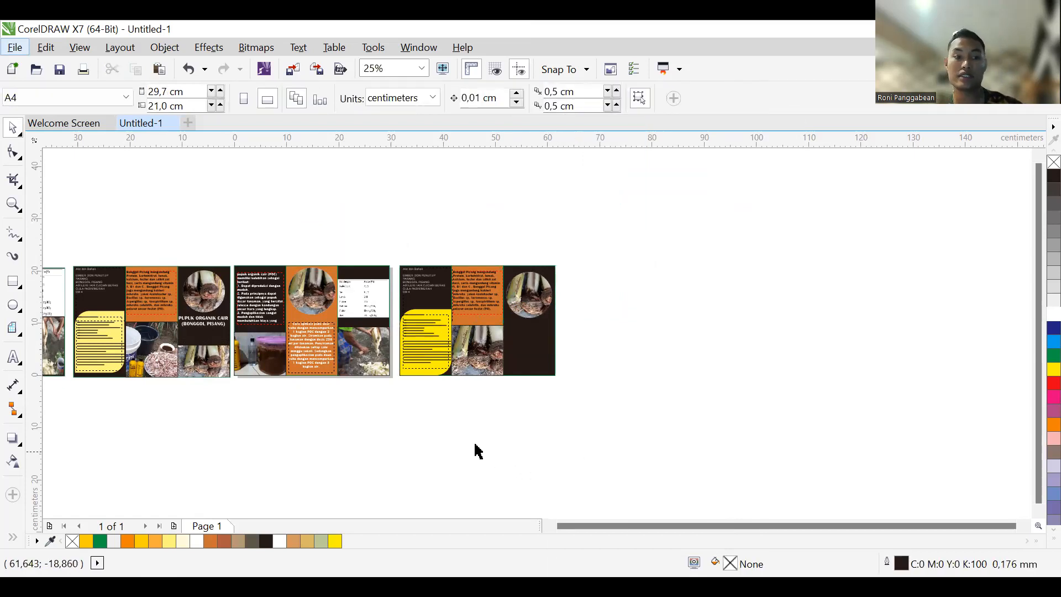
Step: Copy the title PUPUK ORGANIK CAIR (BONGGOL PISANG) from the finished brochure to just below the second new layout's circular picture
click(206, 324)
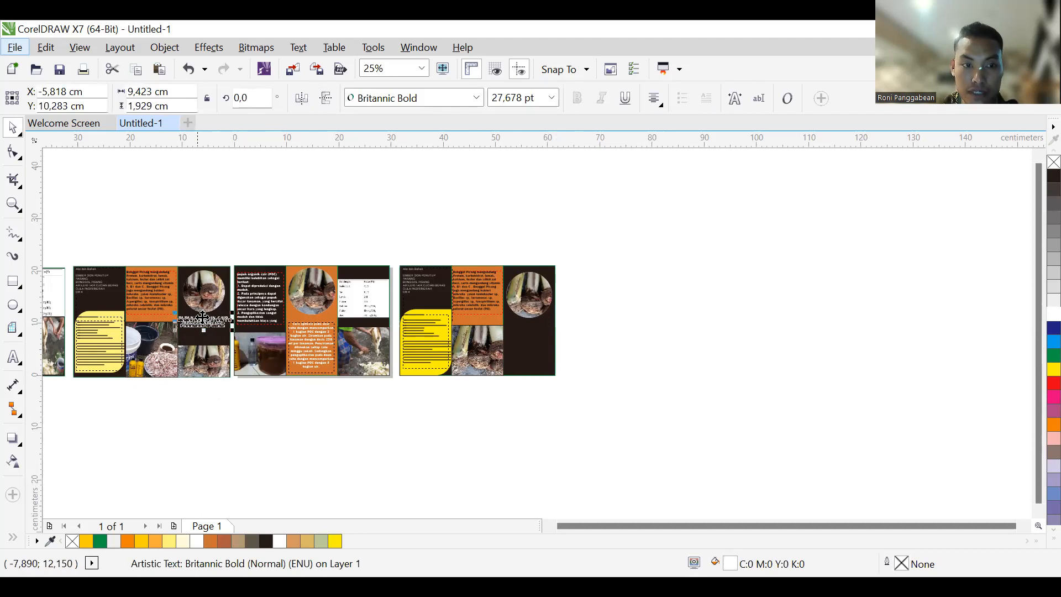
drag(205, 325, 529, 326)
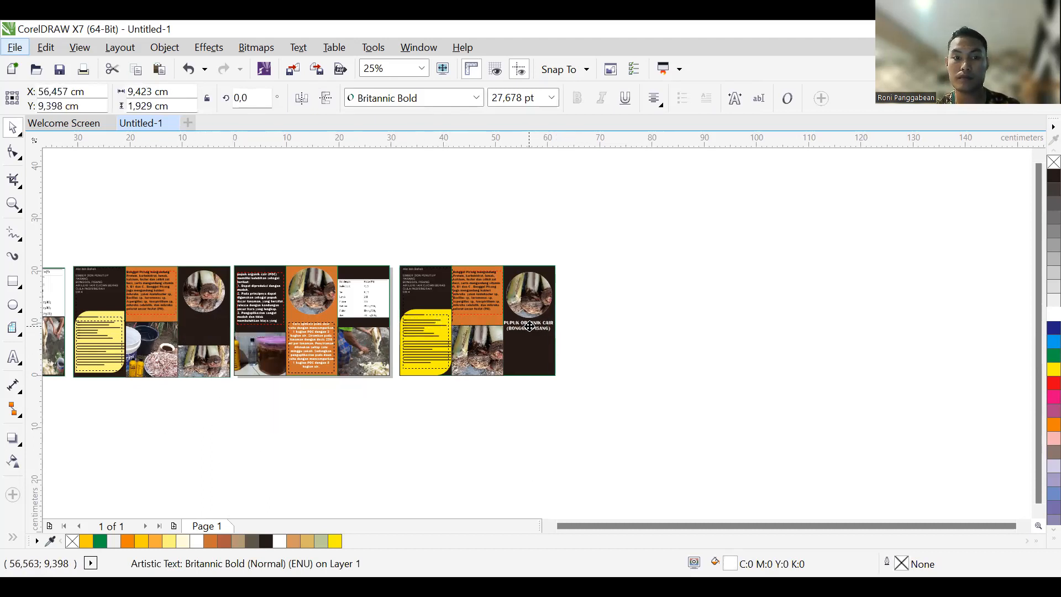
drag(529, 326, 532, 332)
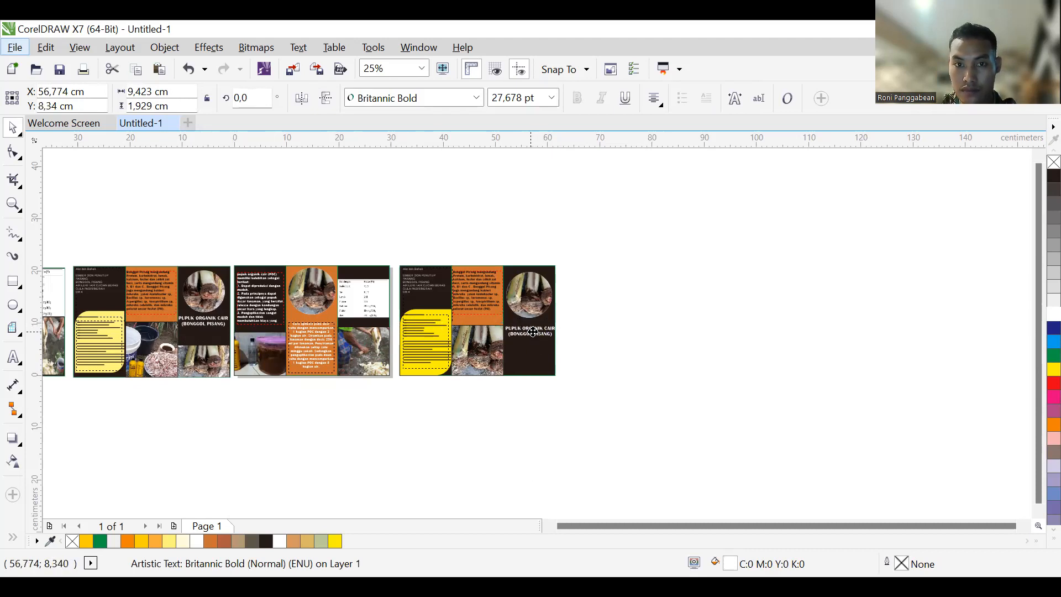
click(621, 338)
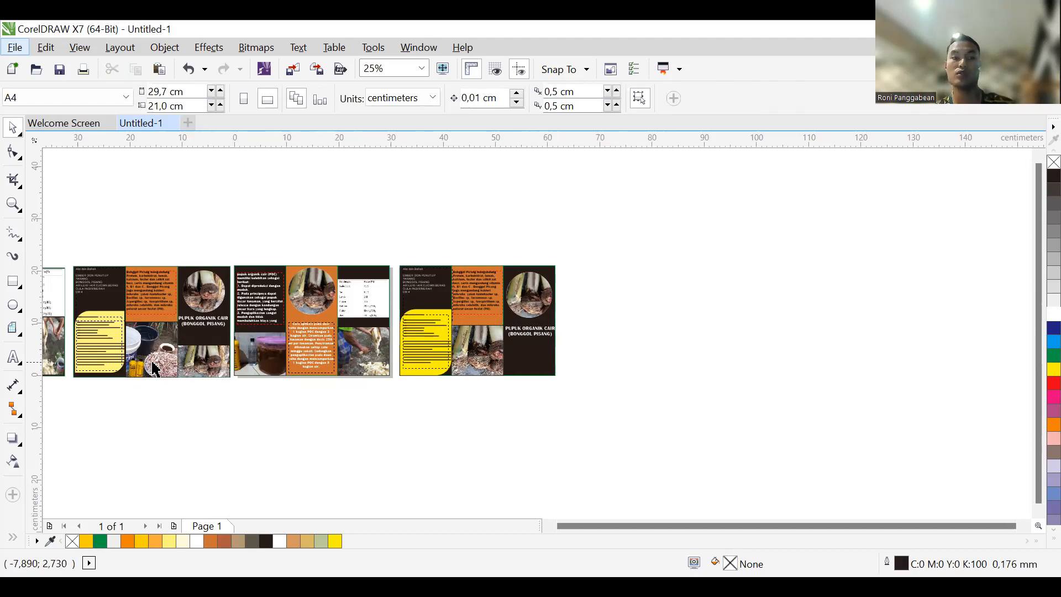
Step: Draw a rectangle about 9.9 × 6 cm below the title in the second new layout's dark column and fill it white
click(16, 289)
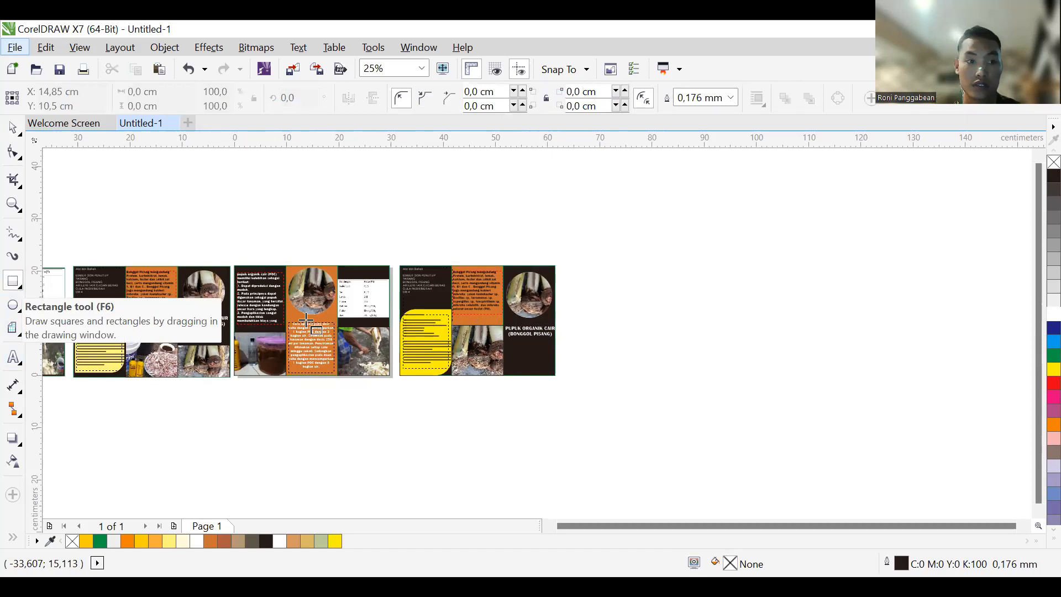
drag(503, 344, 559, 379)
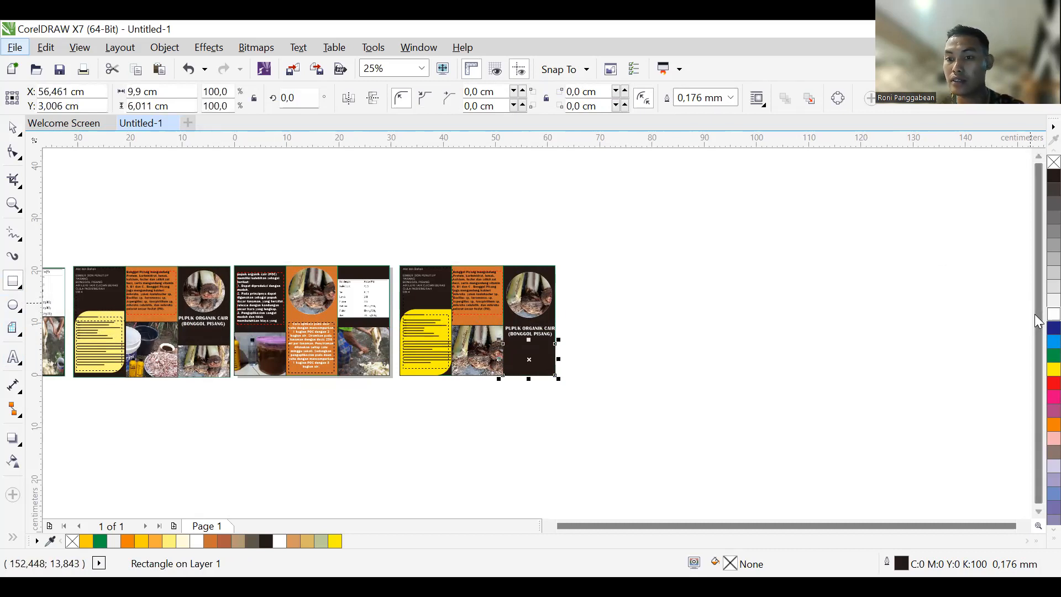
click(1054, 314)
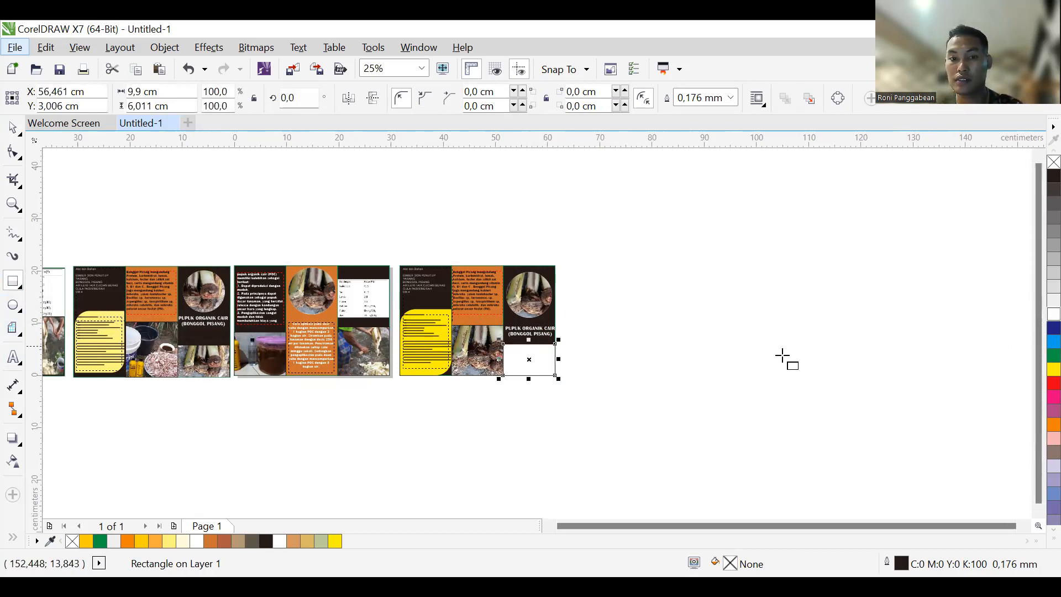
click(596, 341)
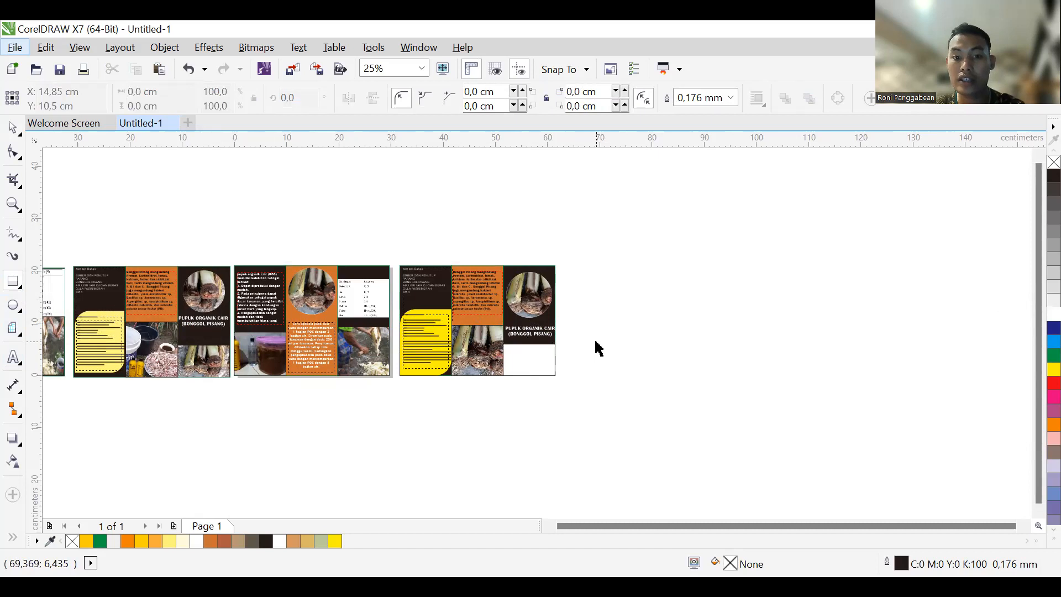
Step: Import the 02 picture onto the empty area beside the second new layout's title column
key(ctrl+i)
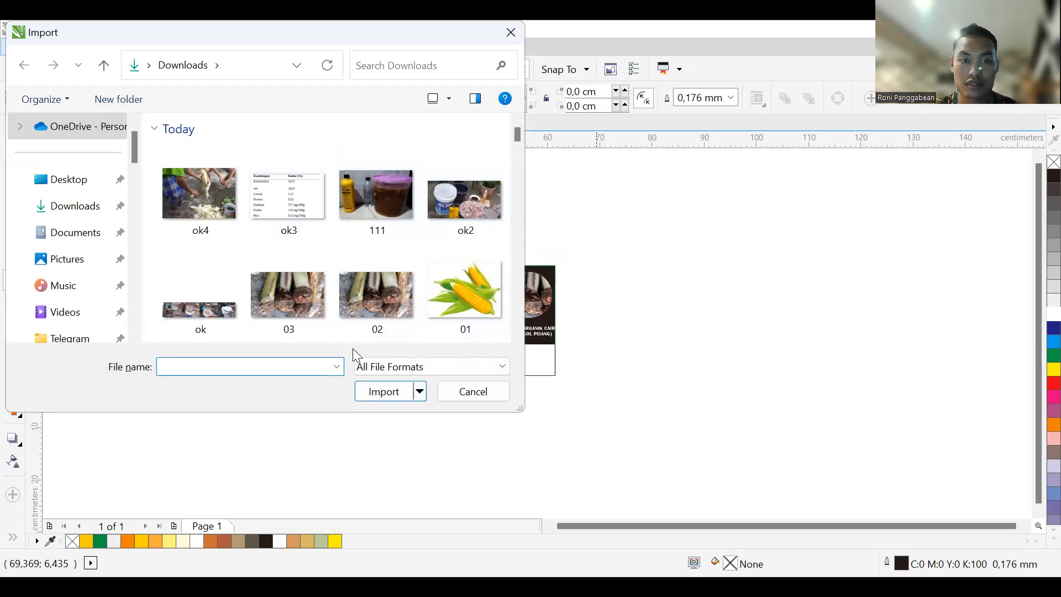
click(351, 317)
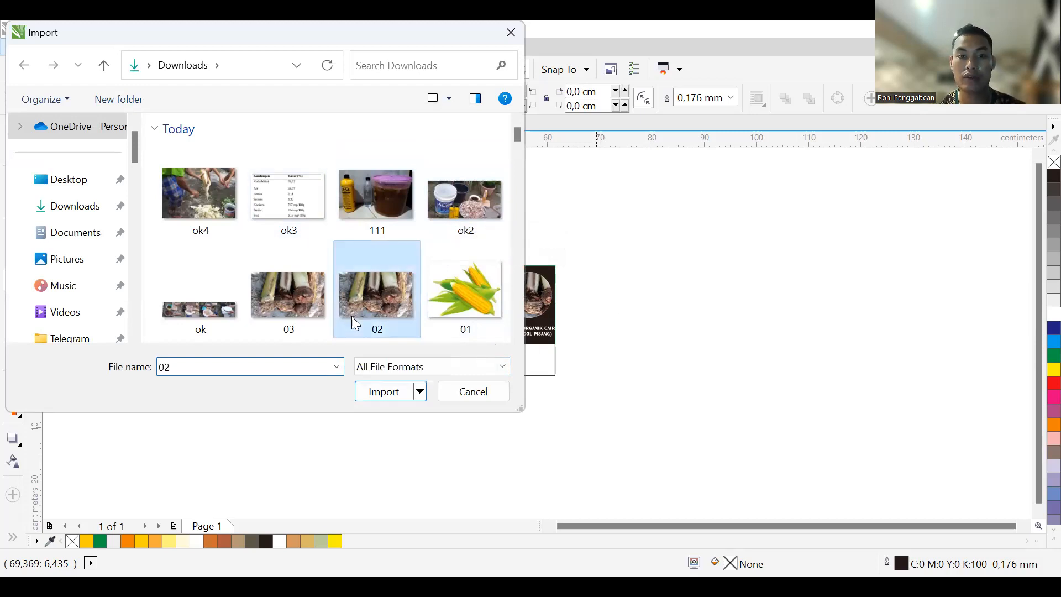
double_click(351, 316)
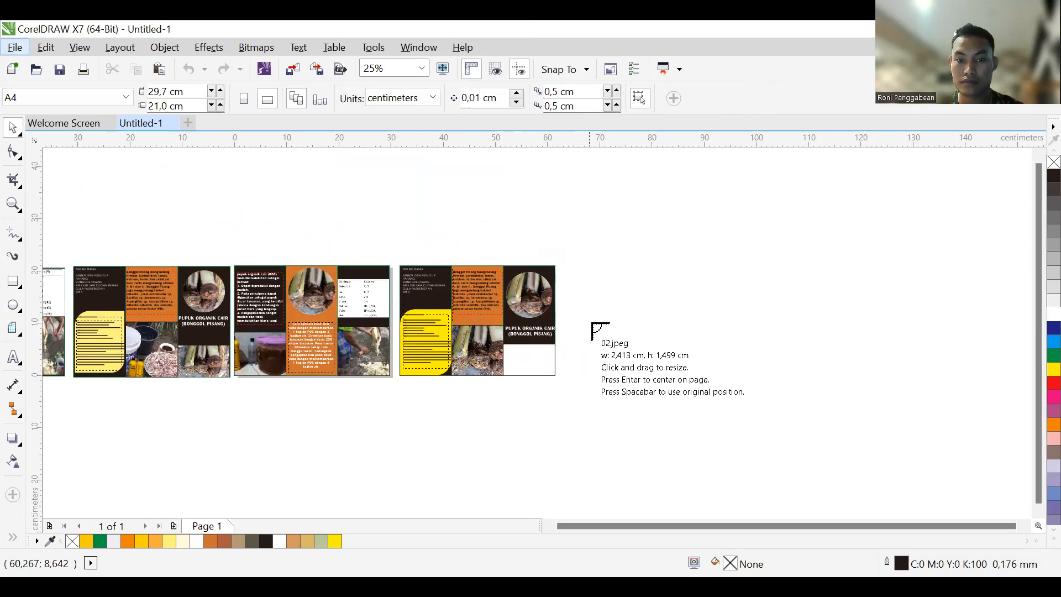
click(577, 317)
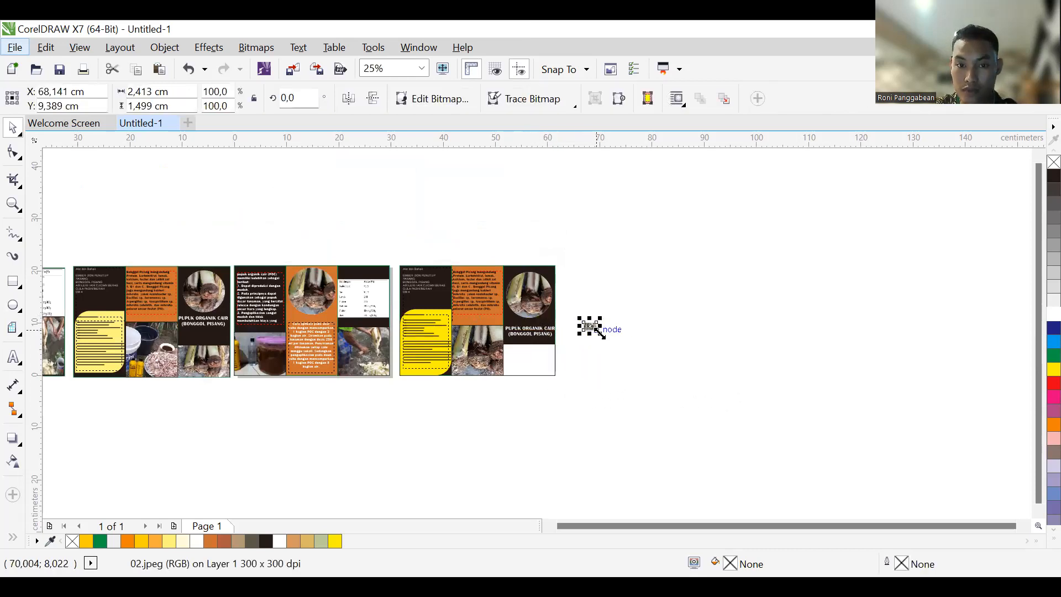
Step: Enlarge the imported 02 picture to about 13.1 × 8.2 cm and PowerClip it inside the white rectangle below the second new layout's title
drag(597, 330, 635, 381)
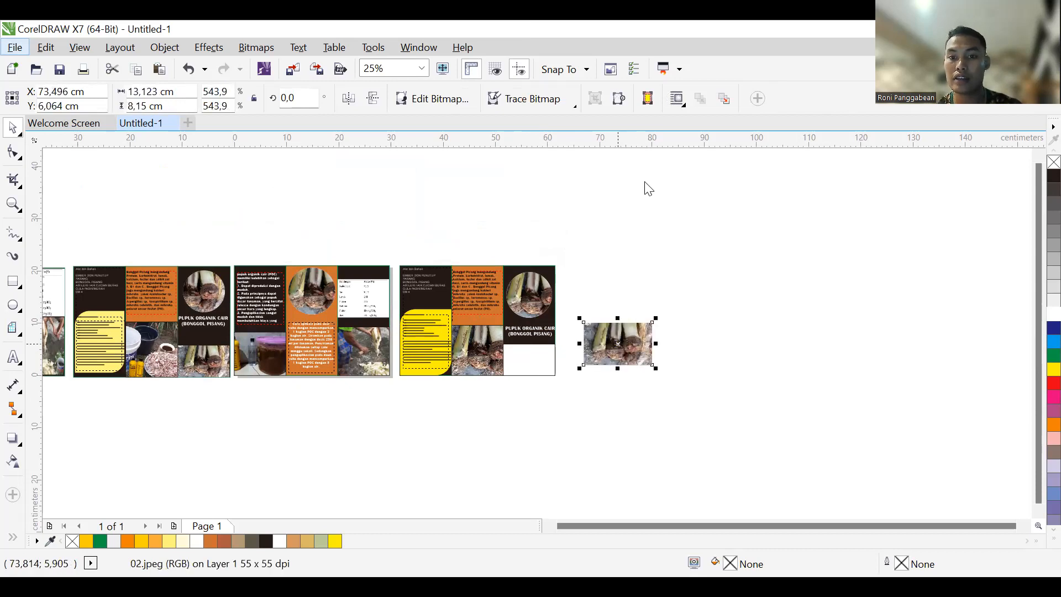
right_click(619, 343)
click(663, 134)
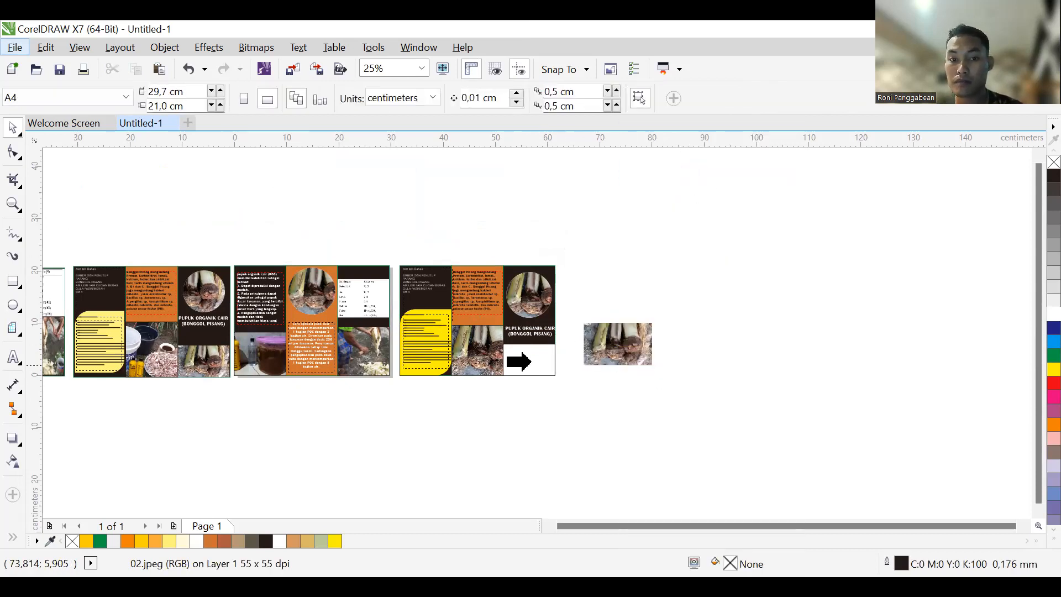
click(529, 360)
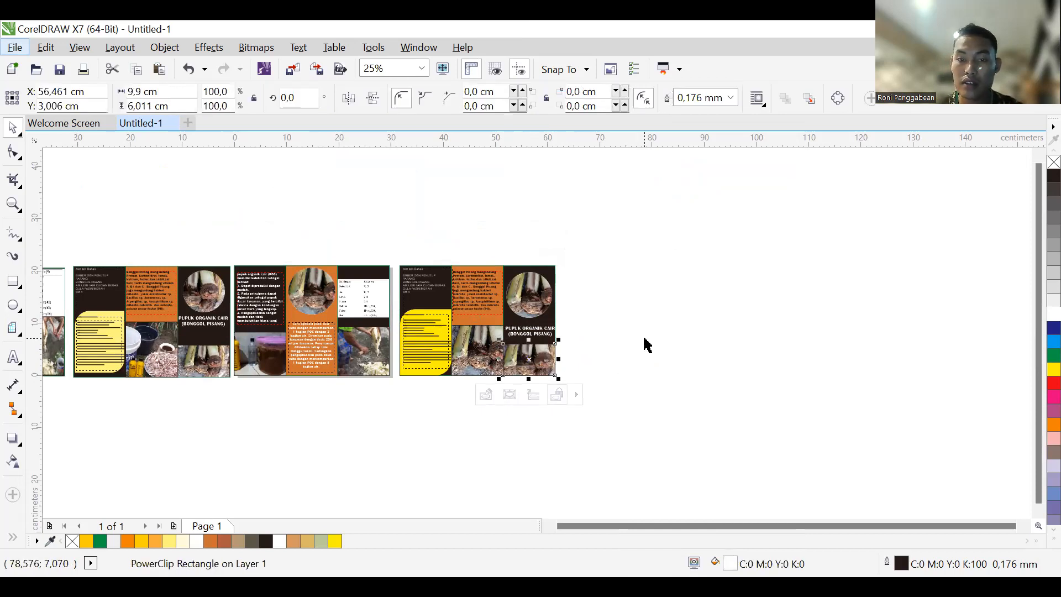
Step: Set the outline width of the picture frame below the second new layout's title to None
click(731, 102)
click(730, 102)
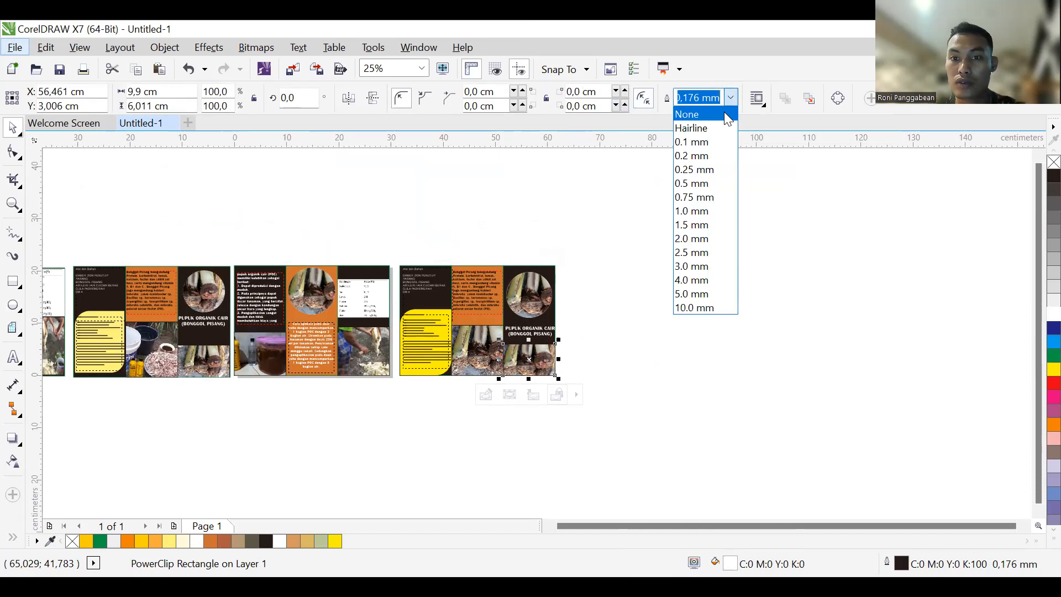
click(688, 114)
click(595, 396)
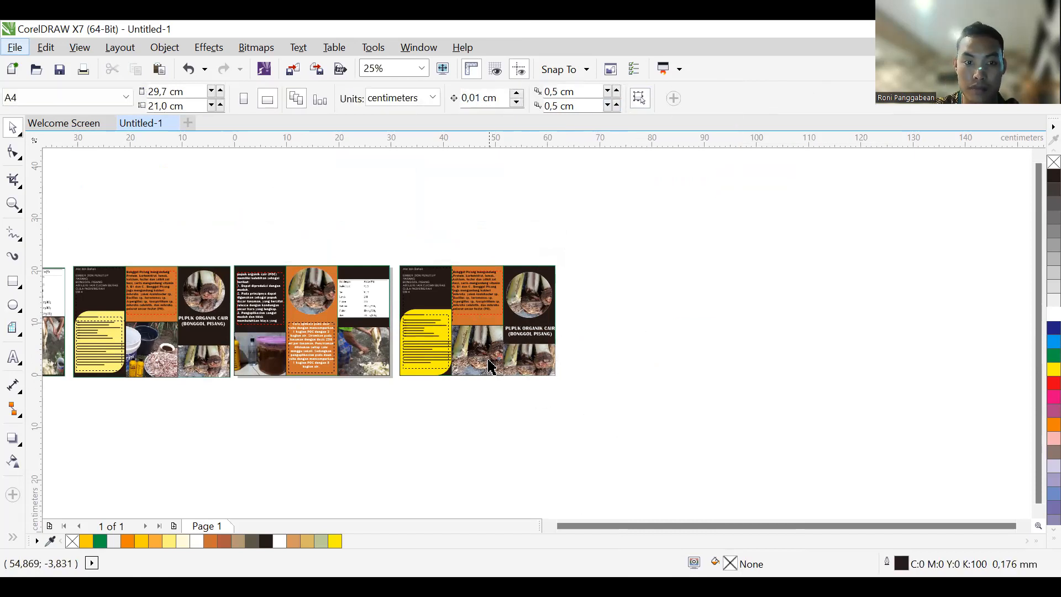
click(541, 360)
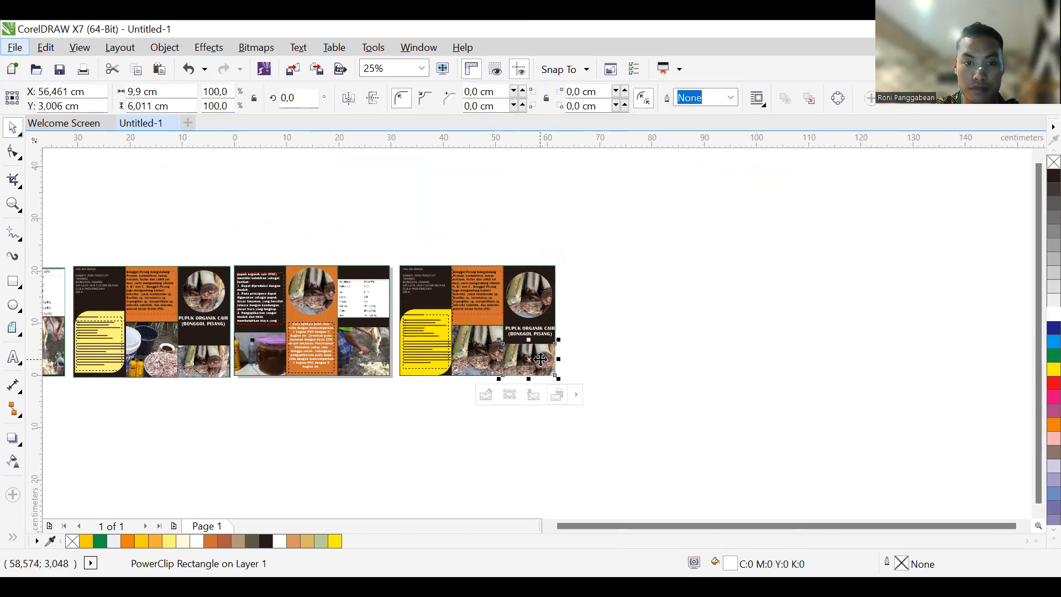
click(469, 426)
click(474, 352)
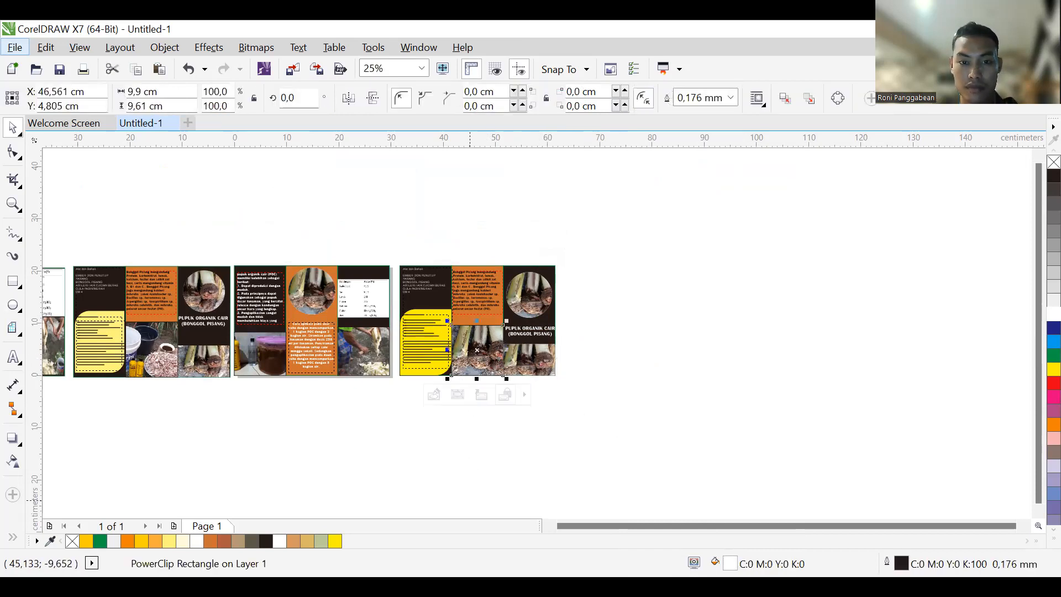
click(612, 379)
scroll(481, 412, up, 2)
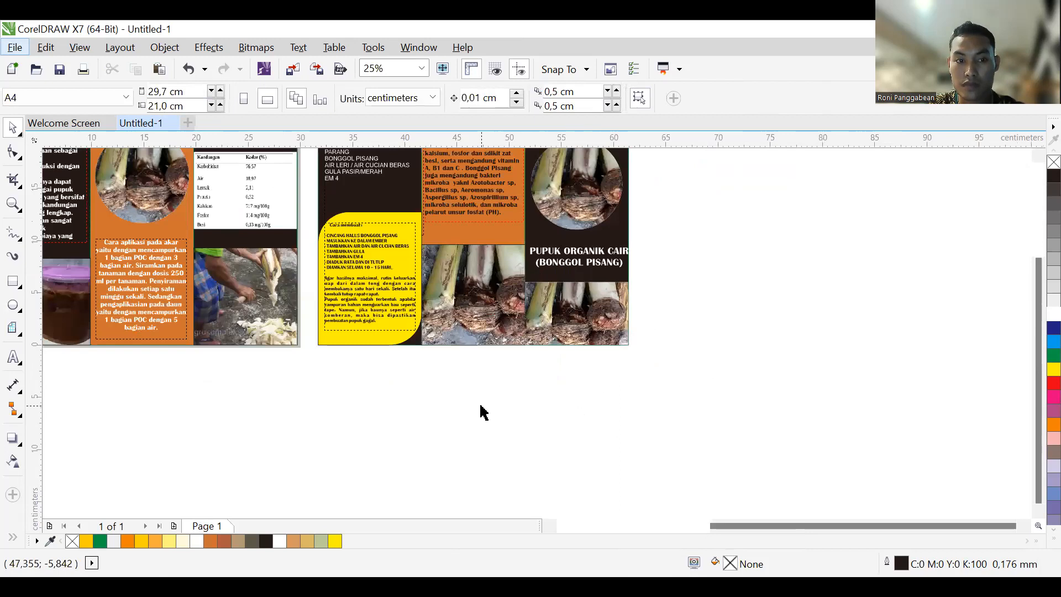
scroll(481, 412, down, 2)
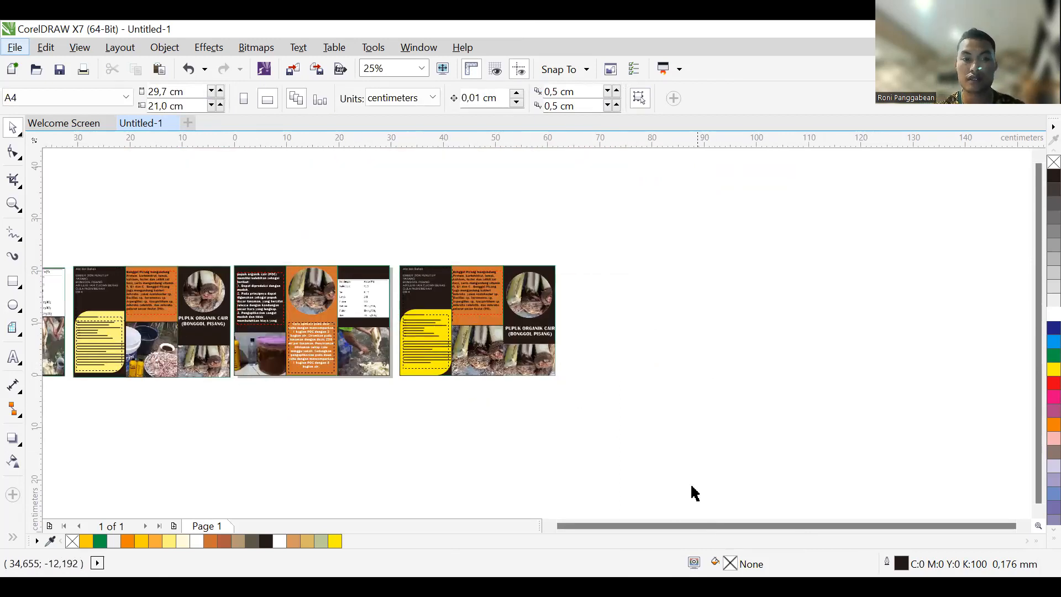
Step: Delete all objects of the two original brochure layouts beside the page, keeping only the two recreated layouts
click(166, 326)
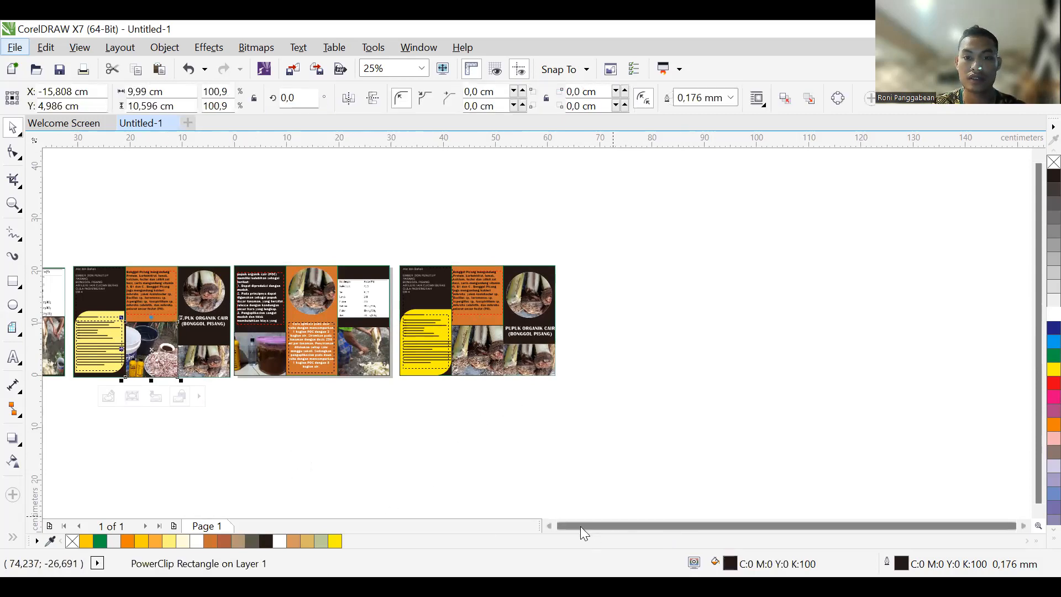
click(549, 527)
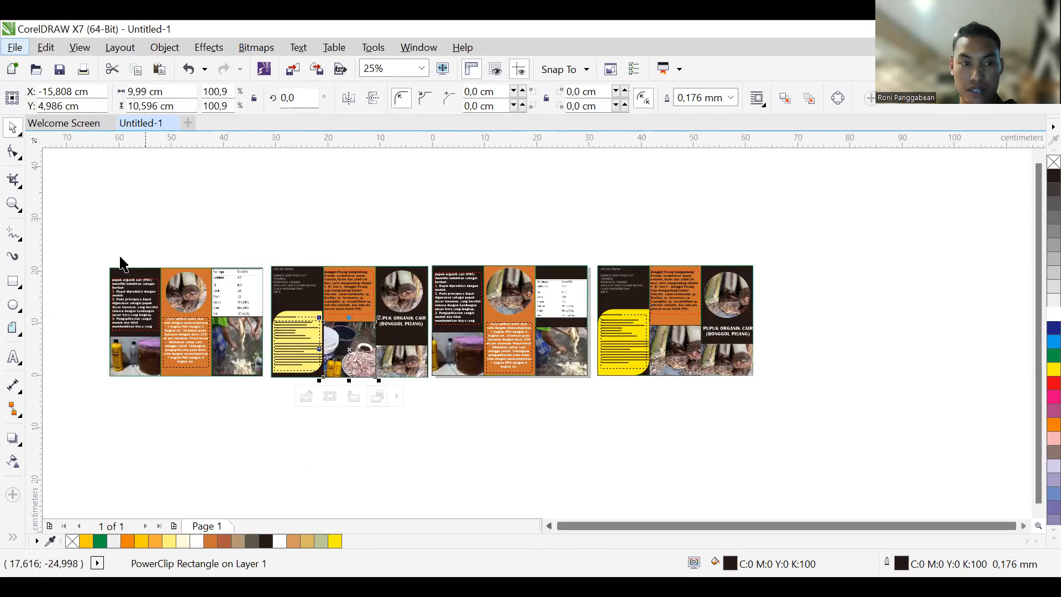
drag(95, 244, 431, 448)
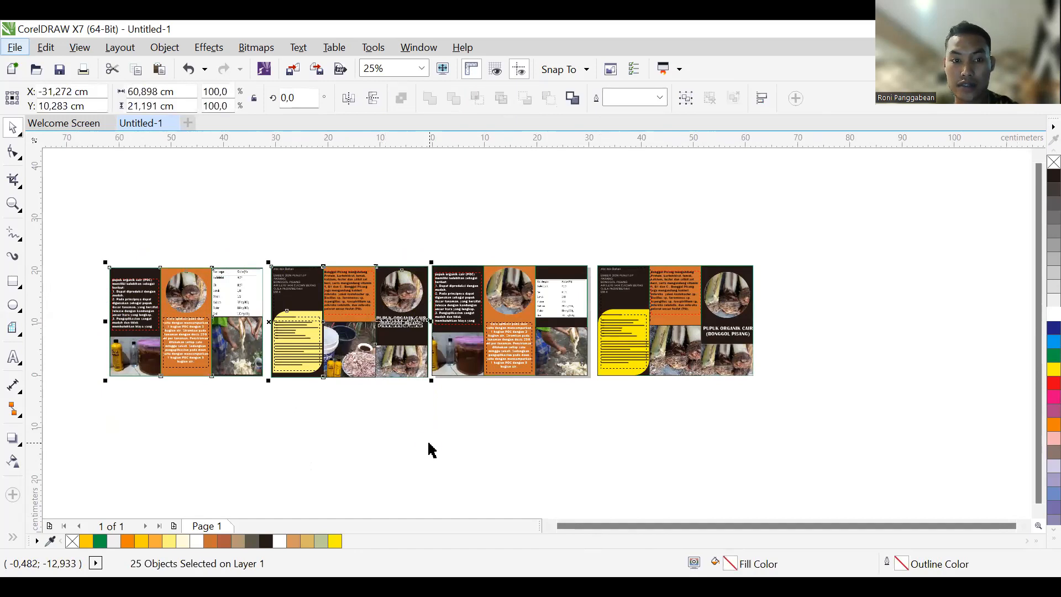
key(Delete)
scroll(578, 412, up, 1)
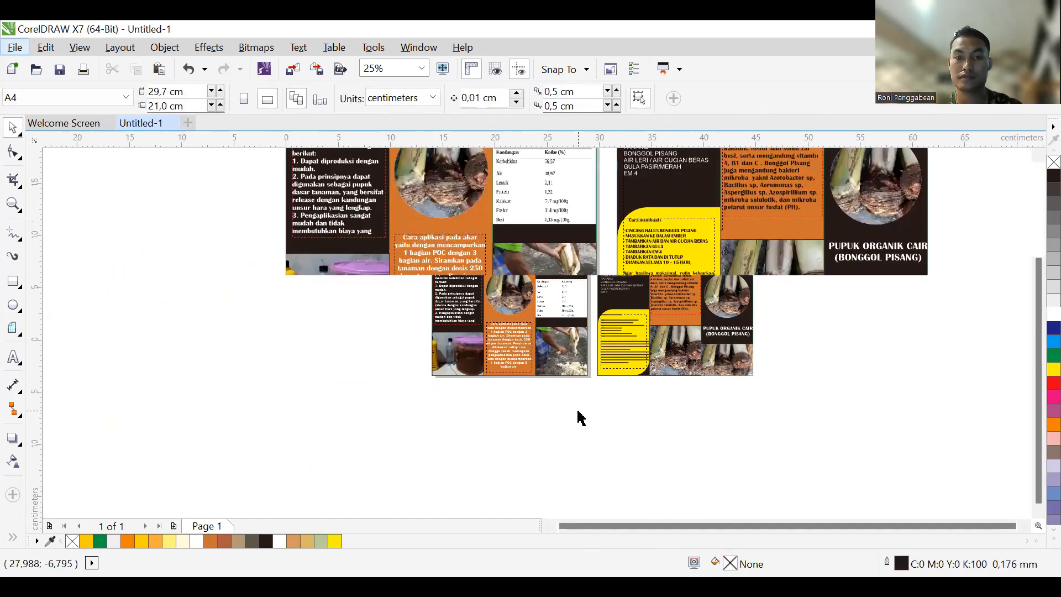
scroll(1036, 330, up, 1)
drag(1034, 323, 1028, 292)
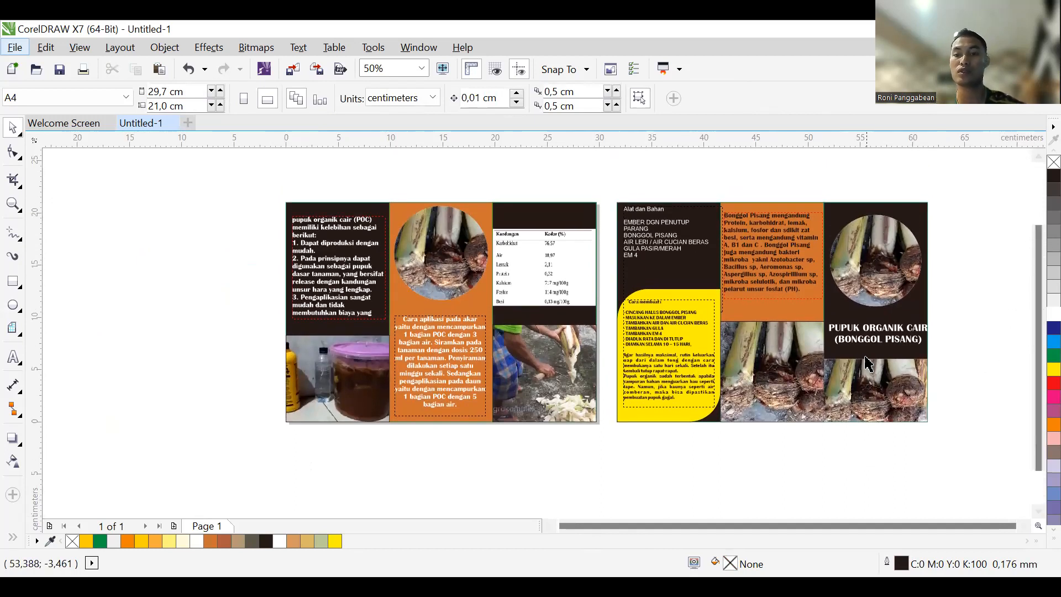